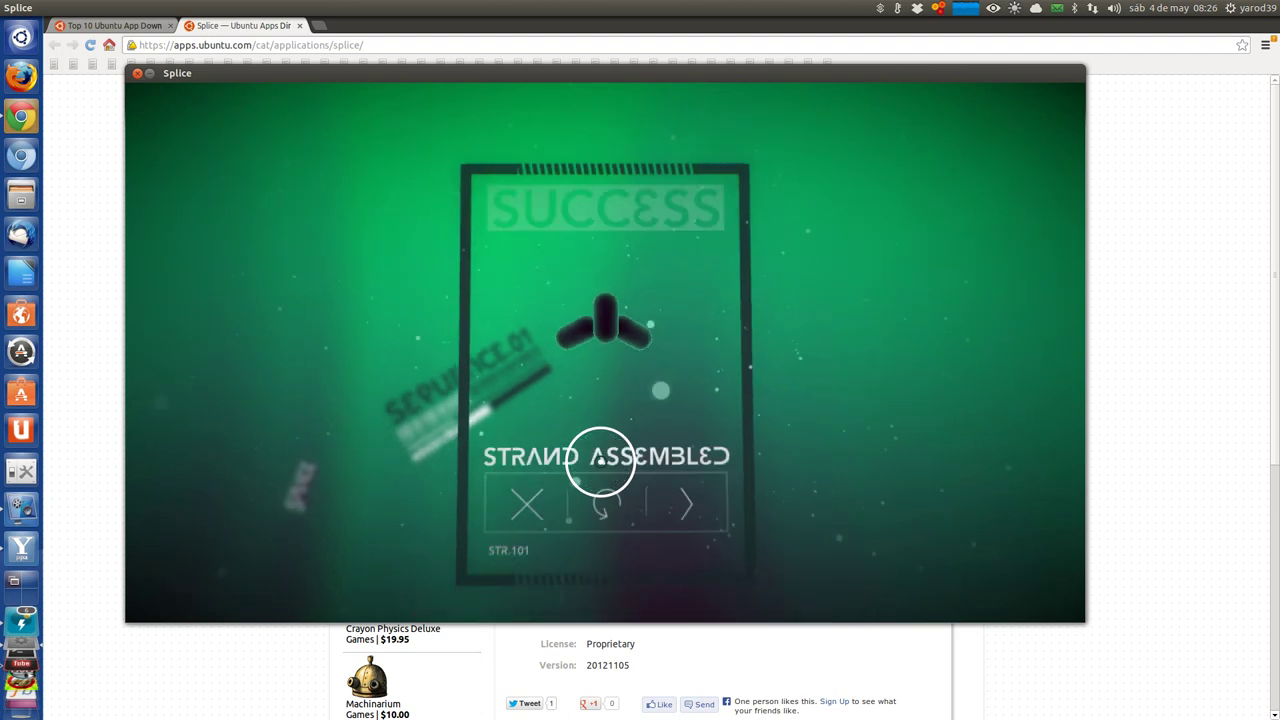
Continue to strand 102 in Splice, assemble the strand and close the game
{"action": "left_click", "coordinate": [676, 477]}
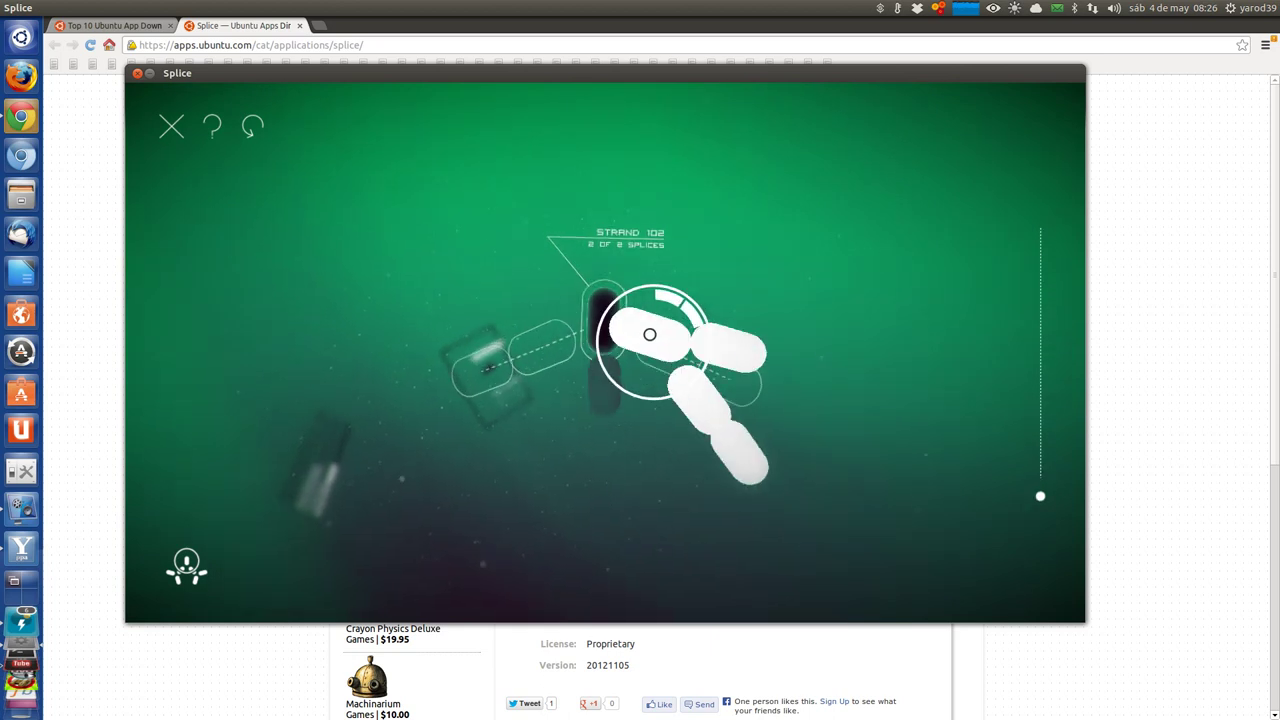
{"action": "left_click_drag", "start_coordinate": [650, 353], "coordinate": [554, 283]}
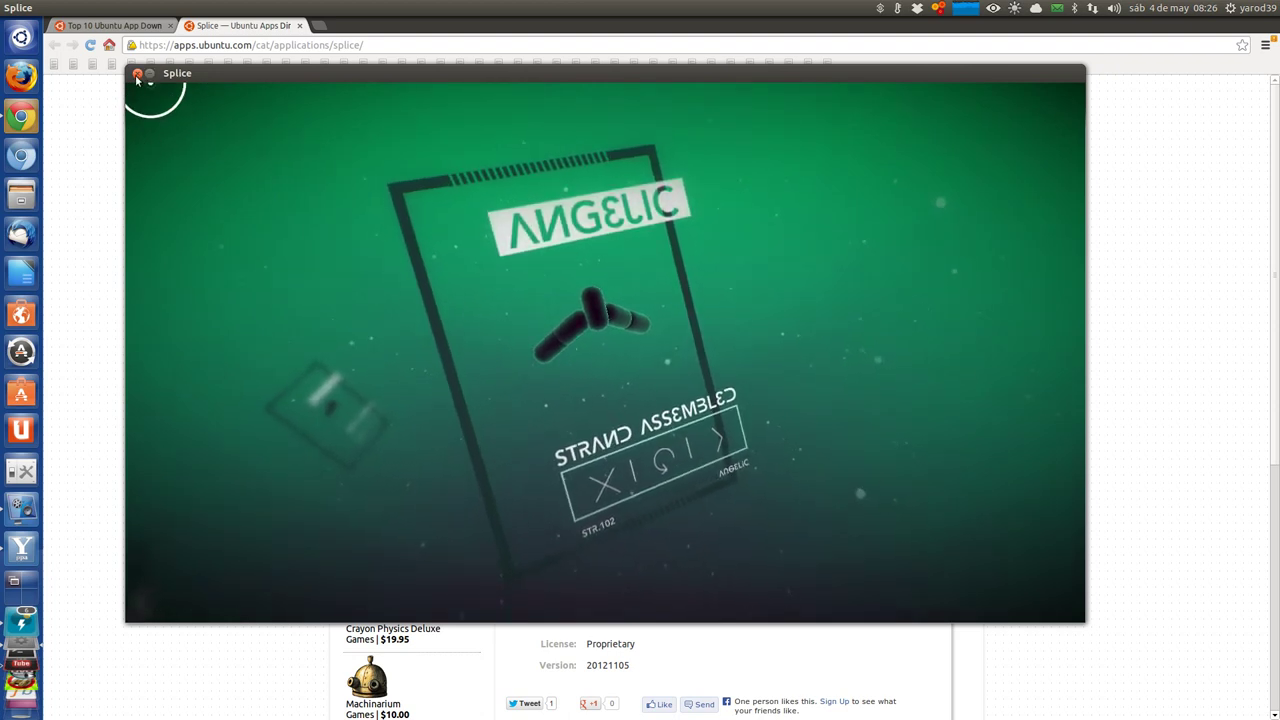
{"action": "key", "text": "alt+F4"}
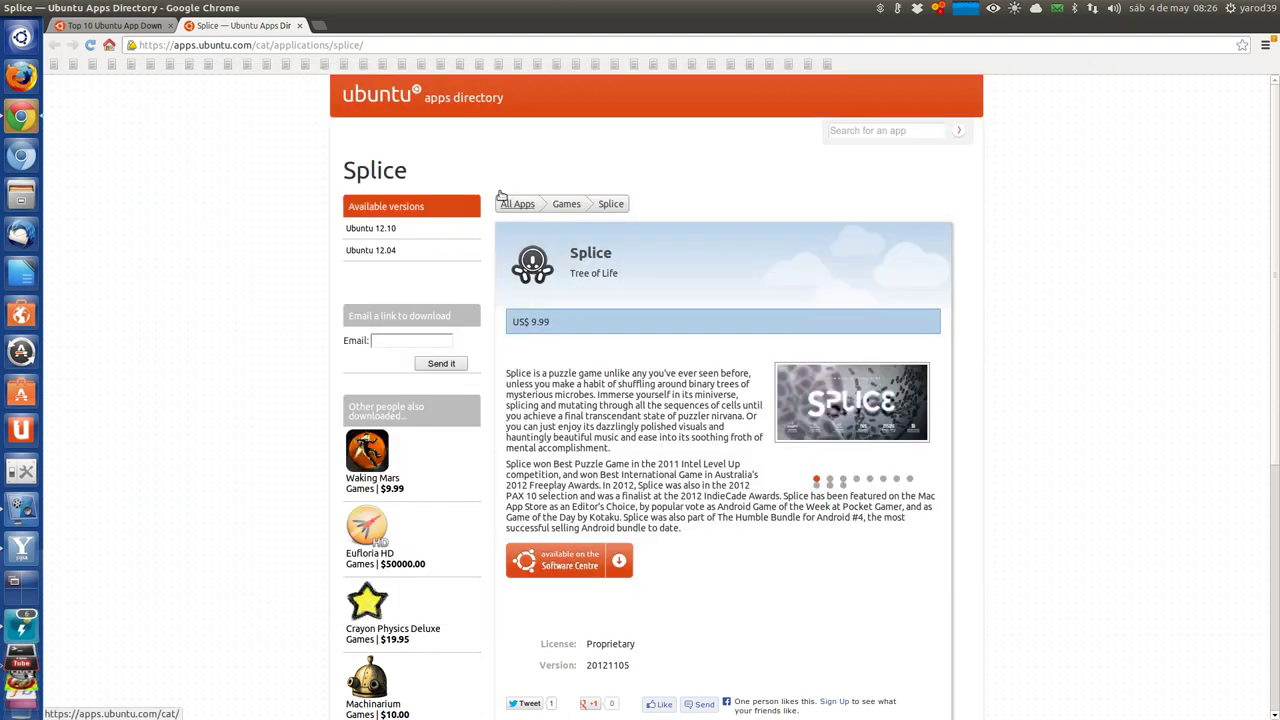
Close the Splice page and open the Filebot entry from the Top 10 paid apps list
{"action": "left_click", "coordinate": [300, 26]}
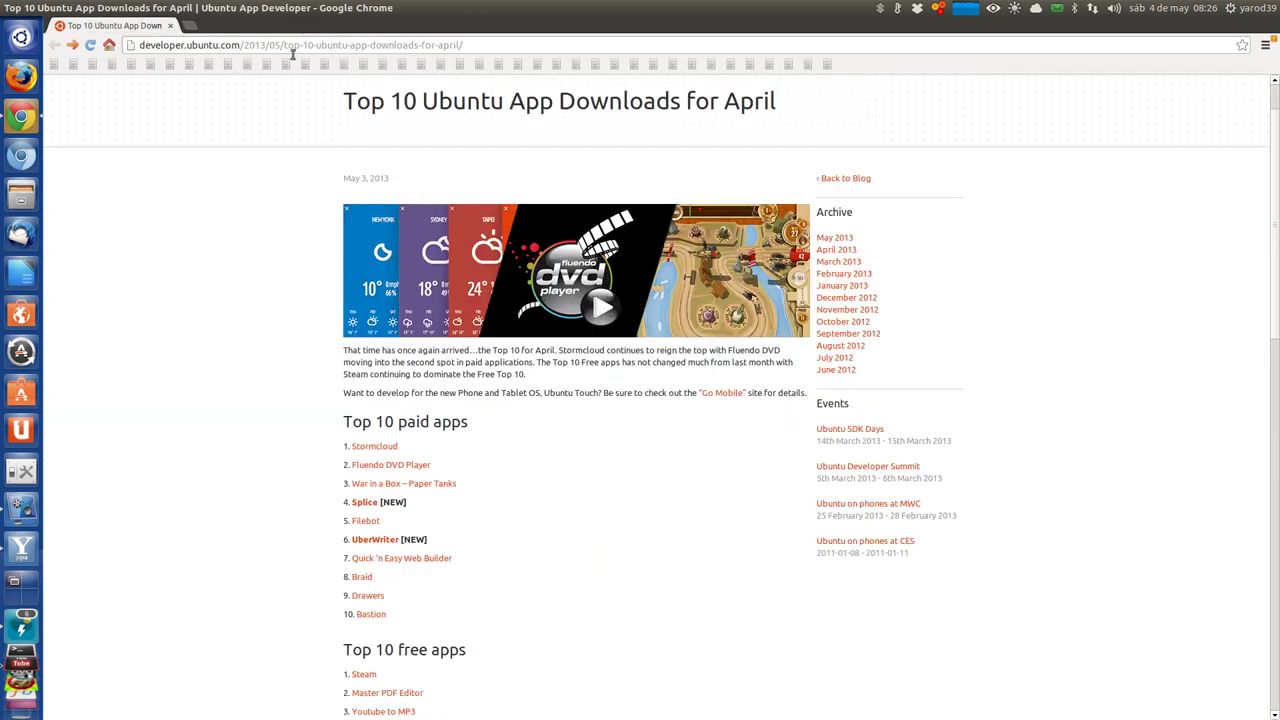
{"action": "left_click", "coordinate": [364, 521]}
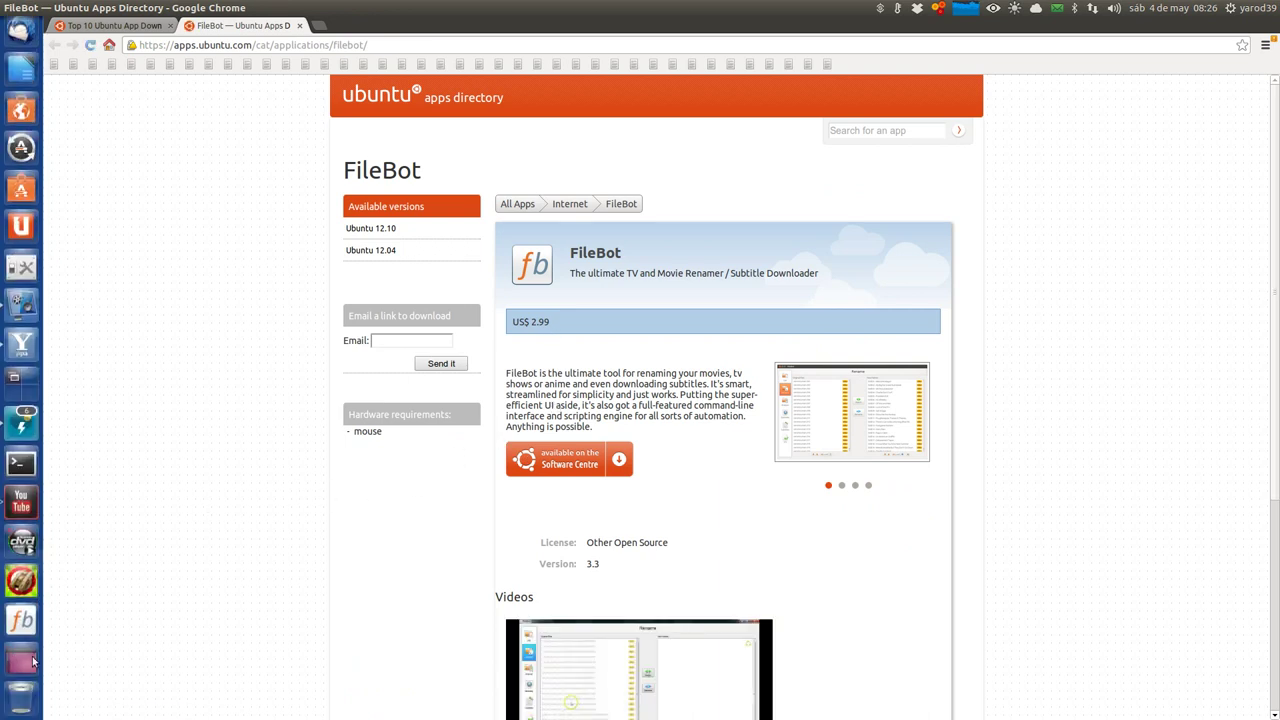
Try to start FileBot from its pinned launcher entry
{"action": "left_click", "coordinate": [22, 622]}
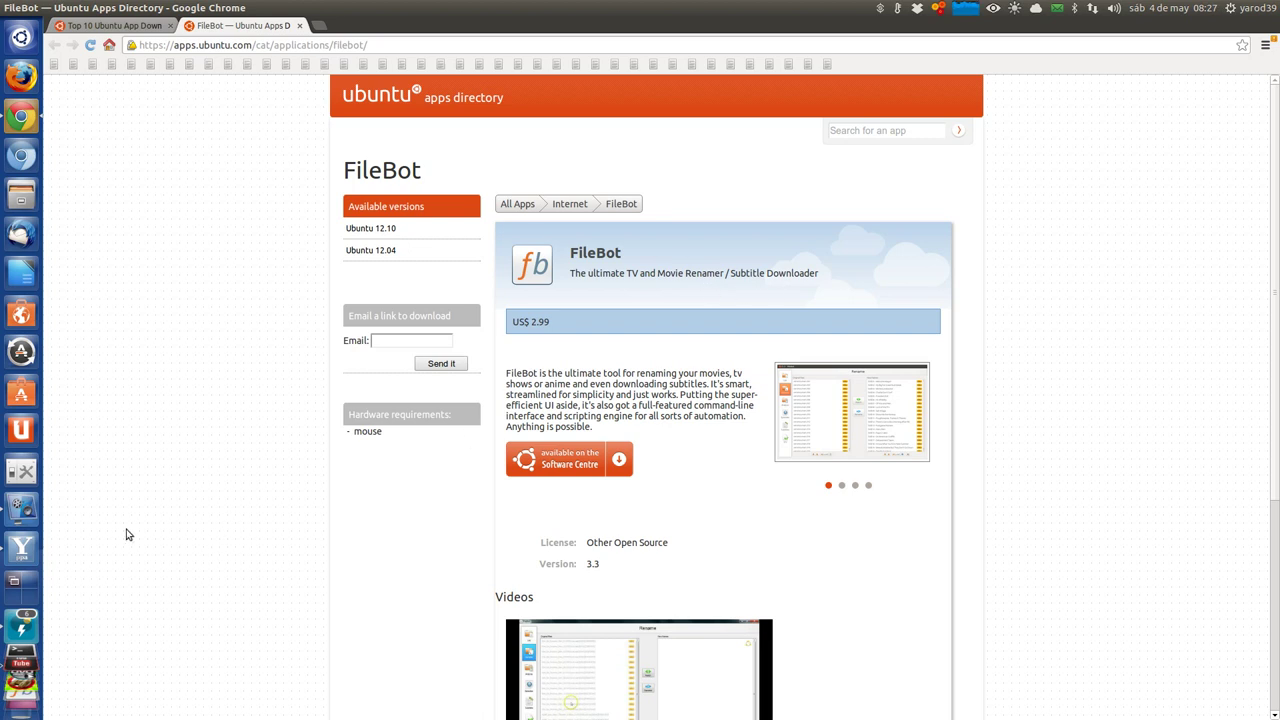
{"action": "scroll", "coordinate": [20, 670], "scroll_direction": "down", "scroll_amount": 5}
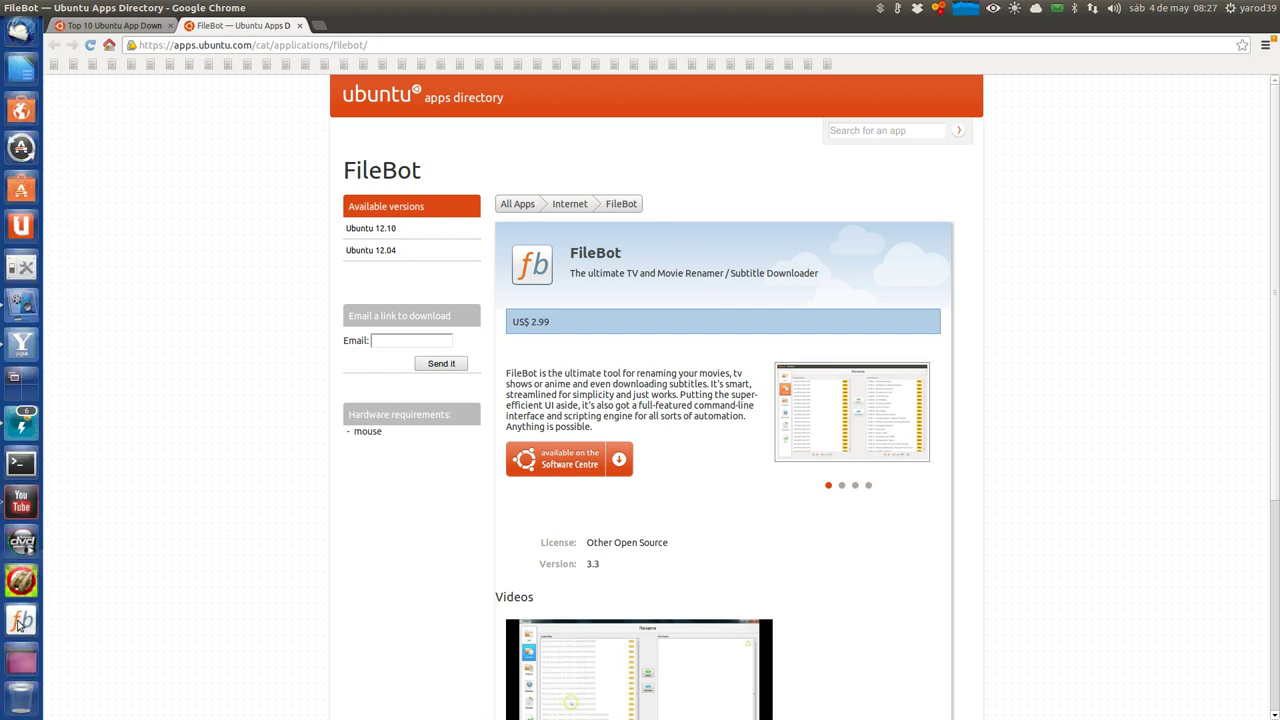
{"action": "left_click", "coordinate": [18, 620]}
{"action": "right_click", "coordinate": [19, 621]}
{"action": "left_click", "coordinate": [65, 621]}
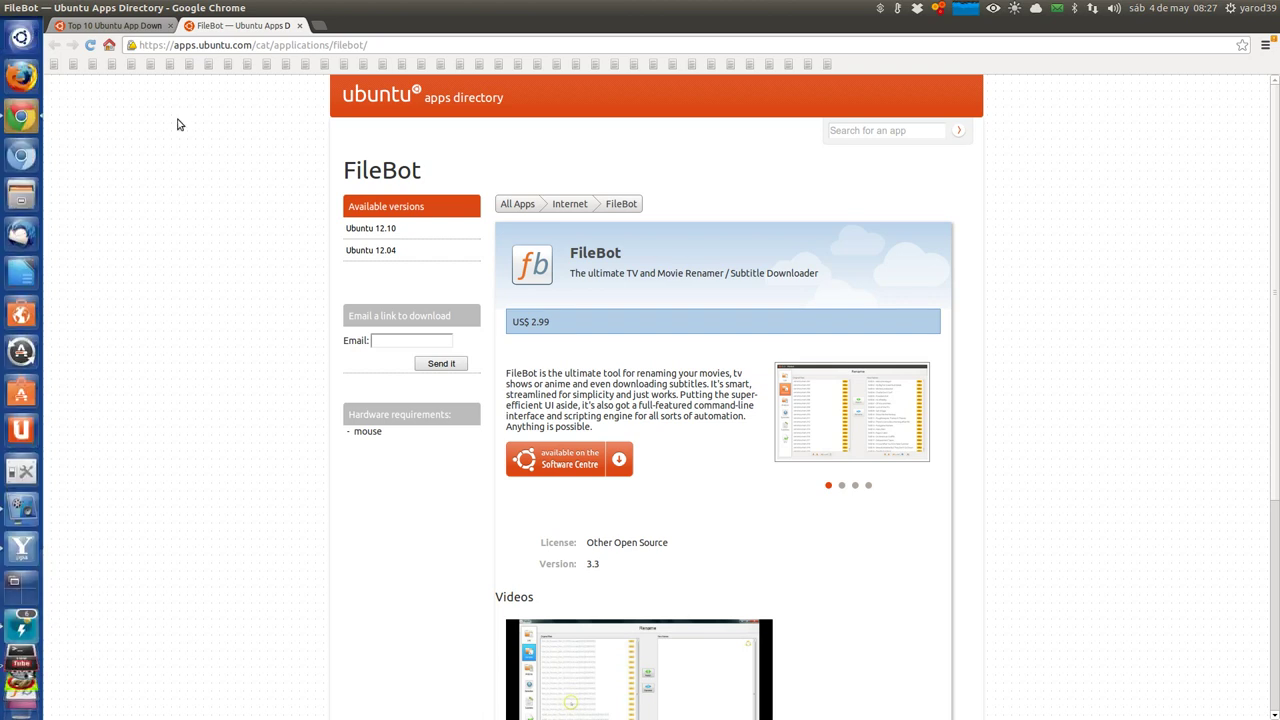
Search the installed applications for "filebo" and try to start FileBot from the results
{"action": "left_click", "coordinate": [30, 36]}
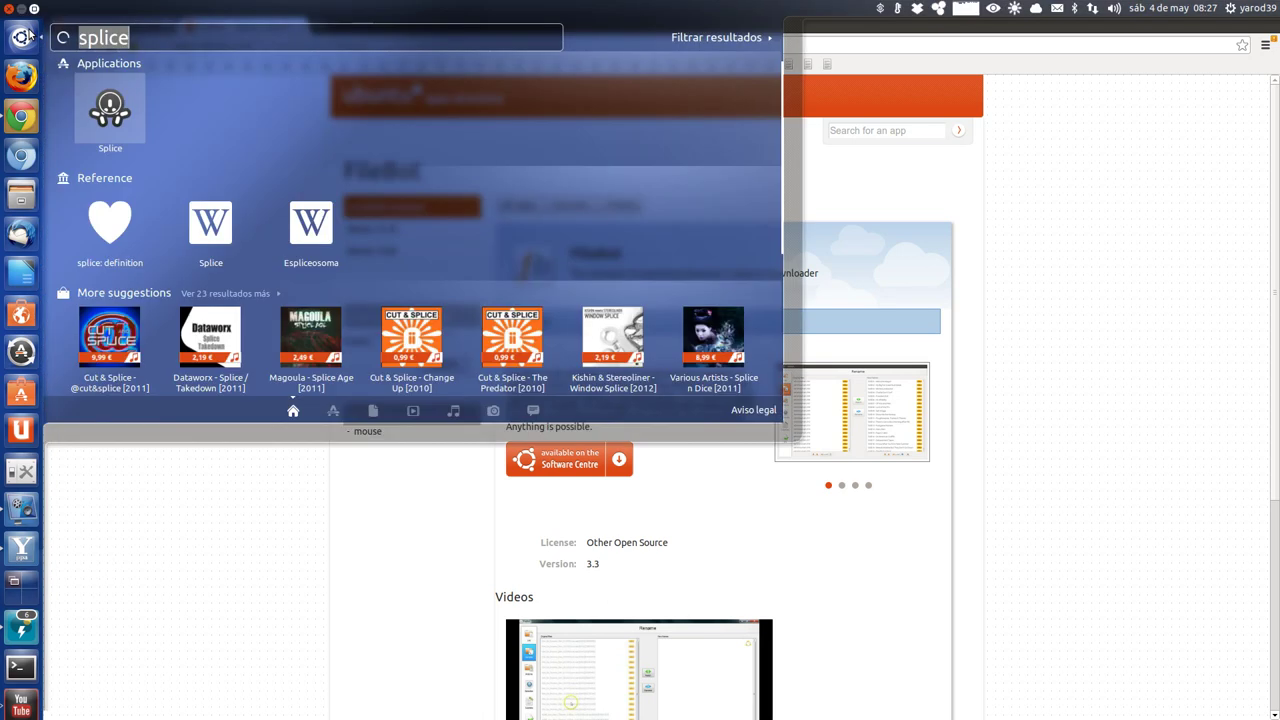
{"action": "type", "text": "fi"}
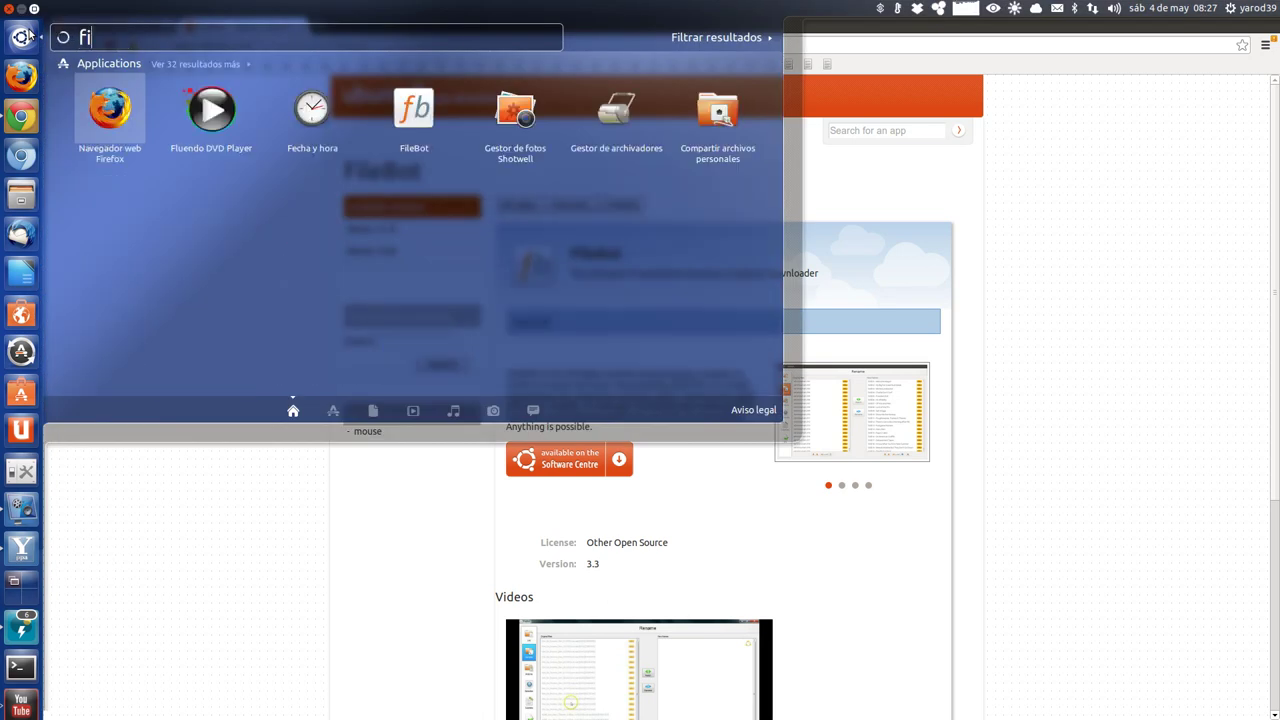
{"action": "type", "text": "lebo"}
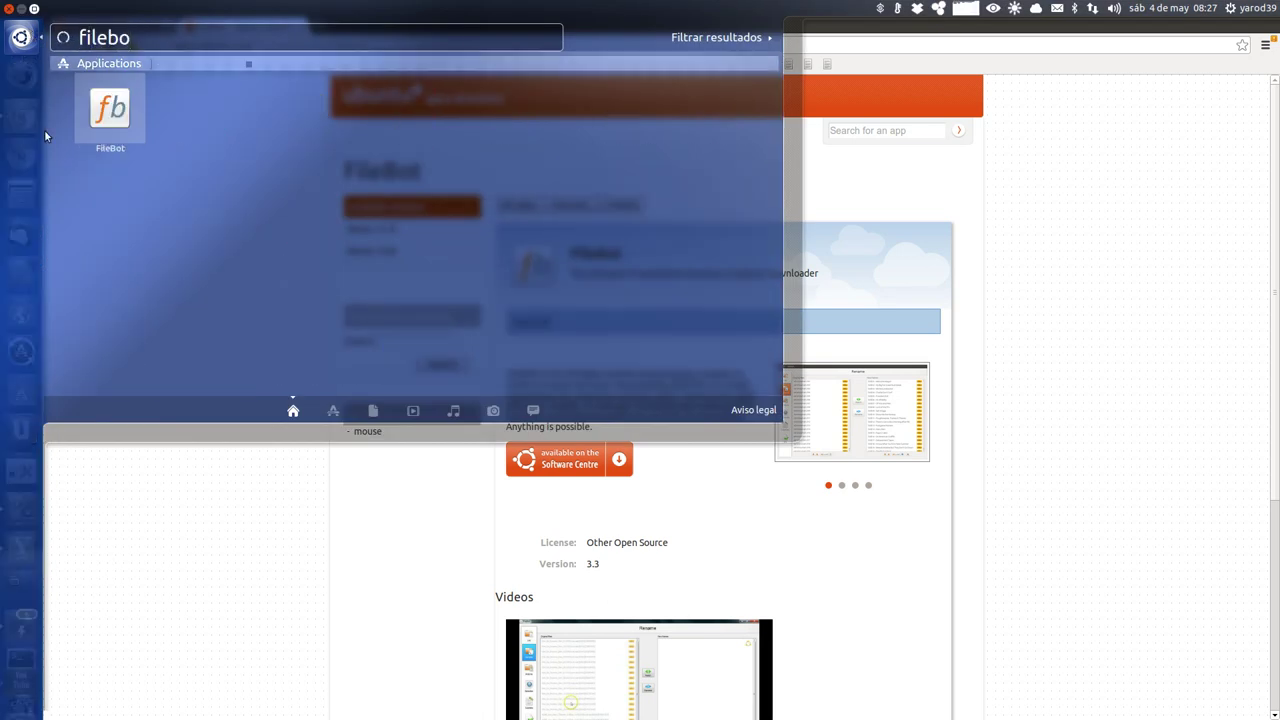
{"action": "left_click", "coordinate": [117, 118]}
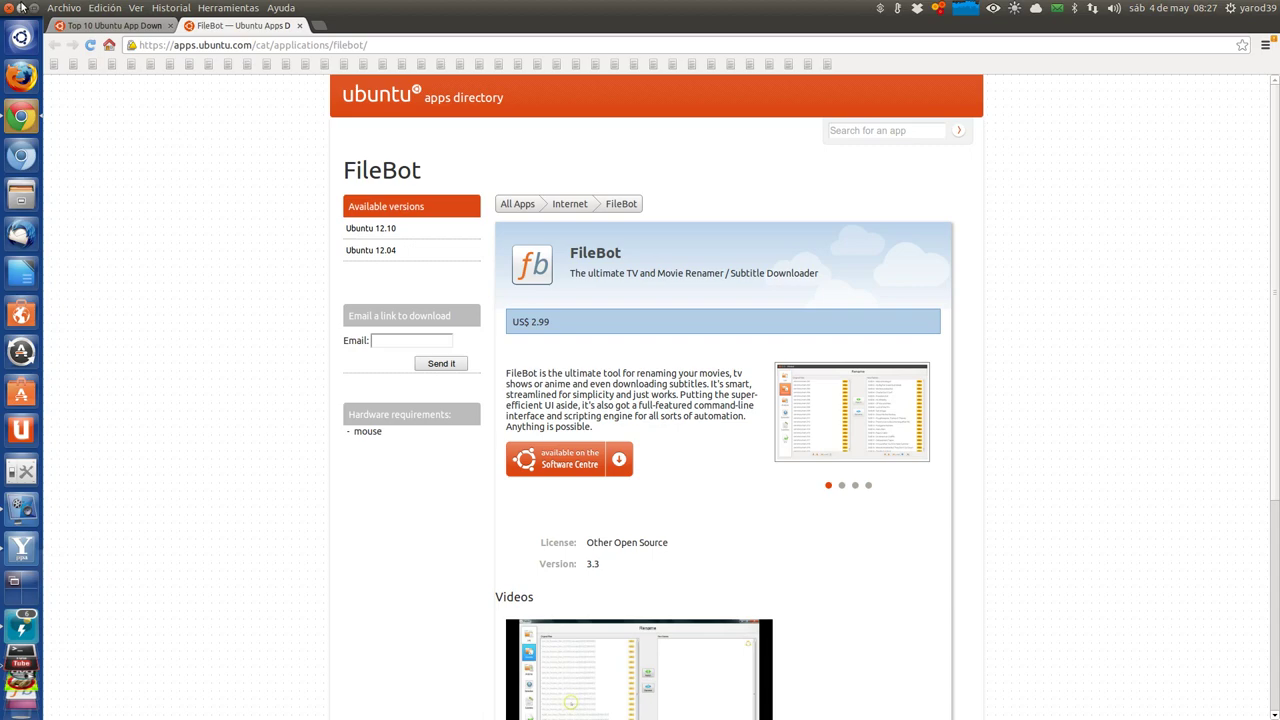
Minimize the browser and try again to start FileBot from the launcher
{"action": "left_click", "coordinate": [20, 8]}
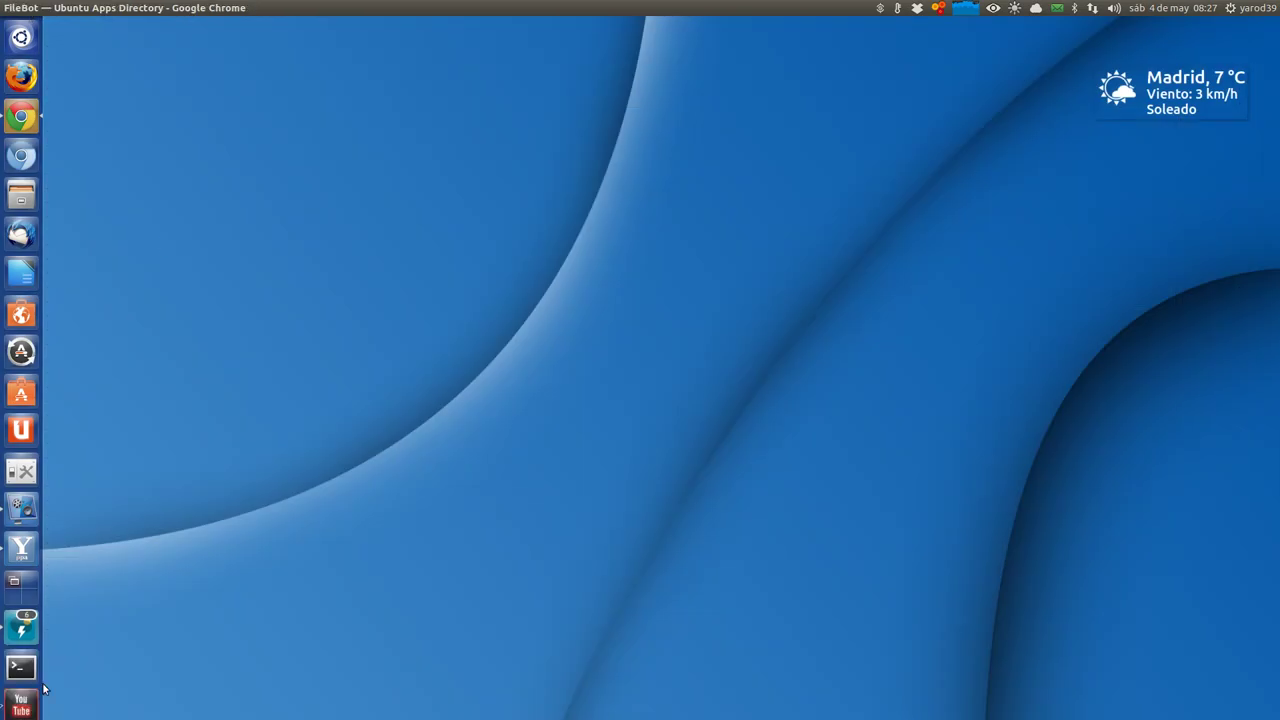
{"action": "left_click", "coordinate": [21, 634]}
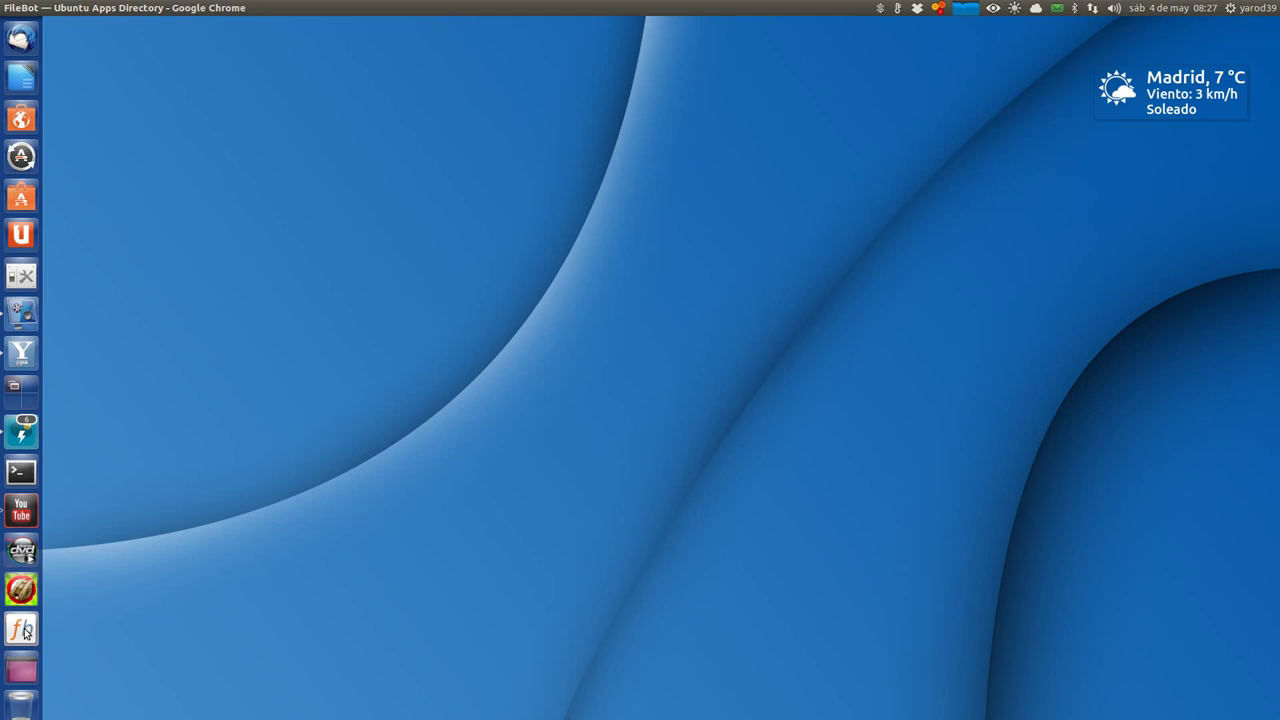
{"action": "right_click", "coordinate": [25, 630]}
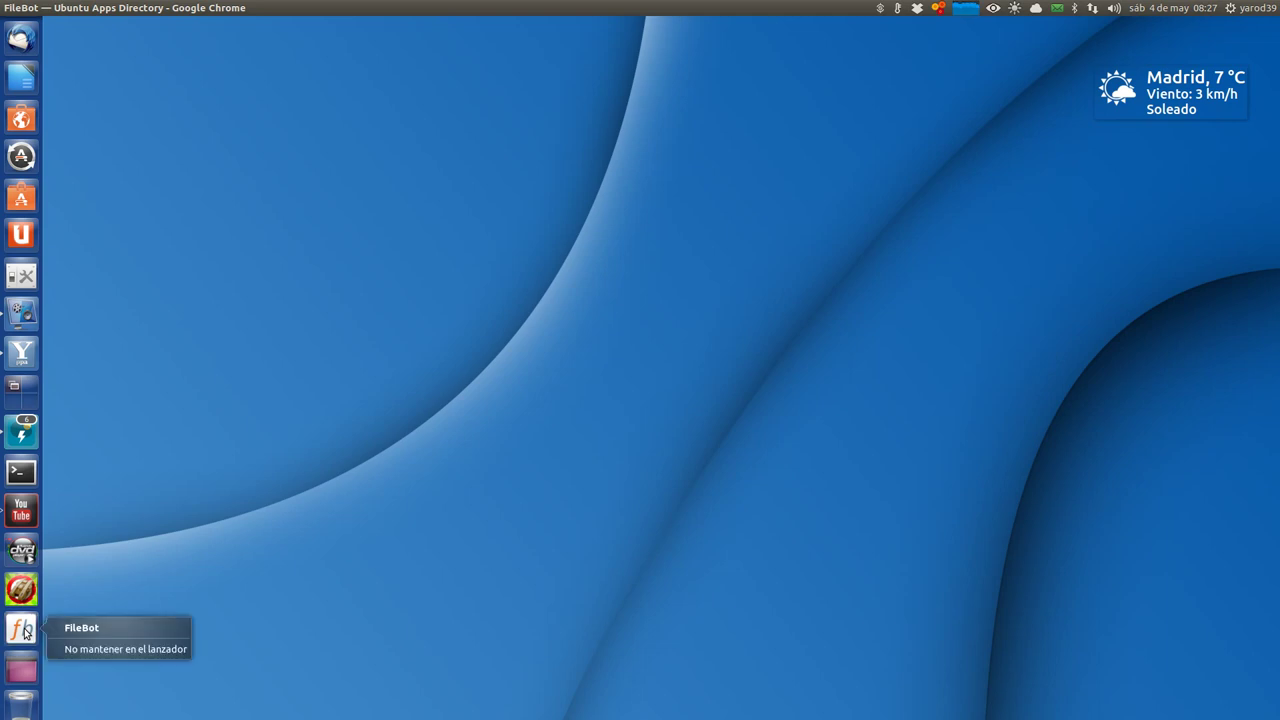
{"action": "left_click", "coordinate": [74, 631]}
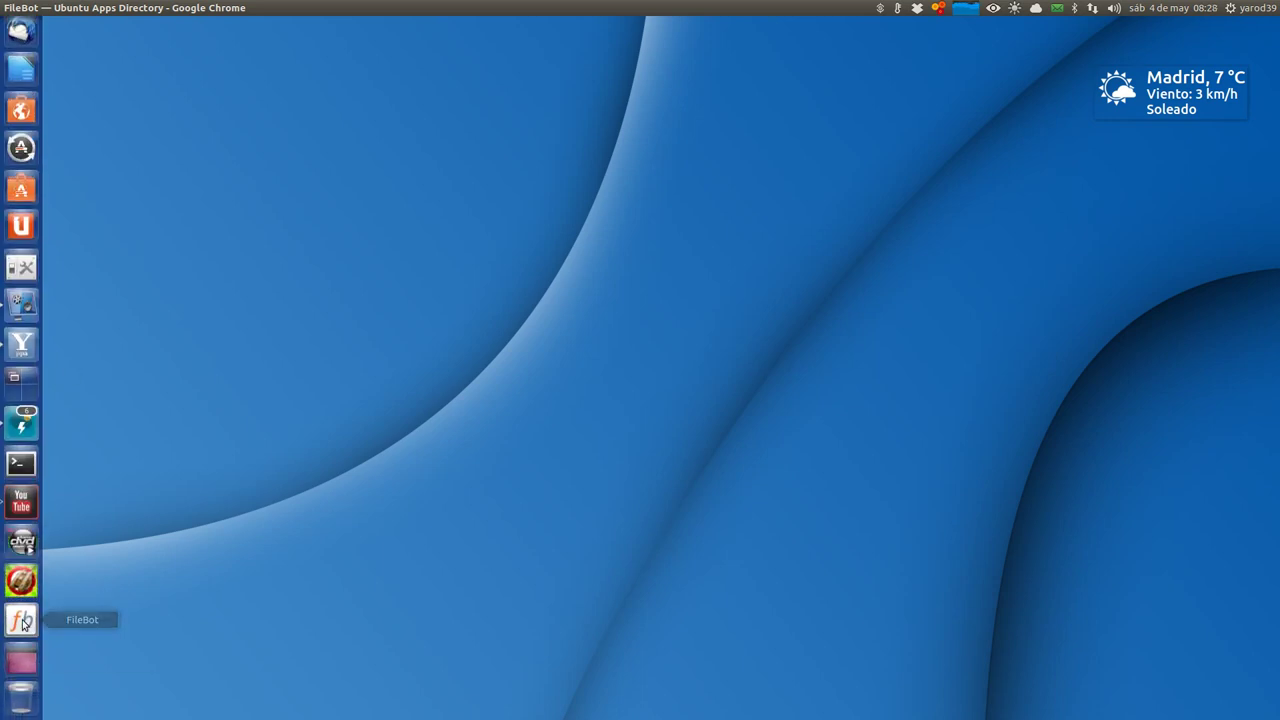
{"action": "left_click", "coordinate": [22, 621]}
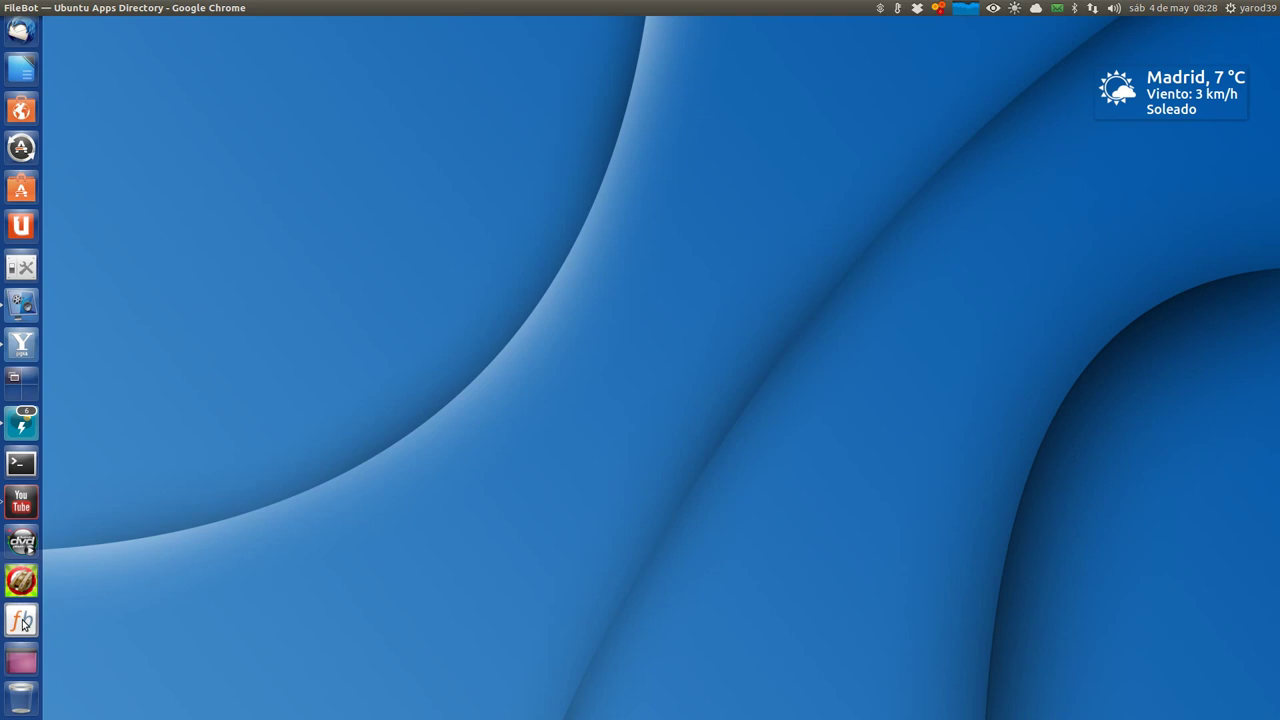
Unpin FileBot and the neighbouring trial apps, including the DVD player, from the launcher
{"action": "right_click", "coordinate": [23, 622]}
{"action": "left_click", "coordinate": [74, 640]}
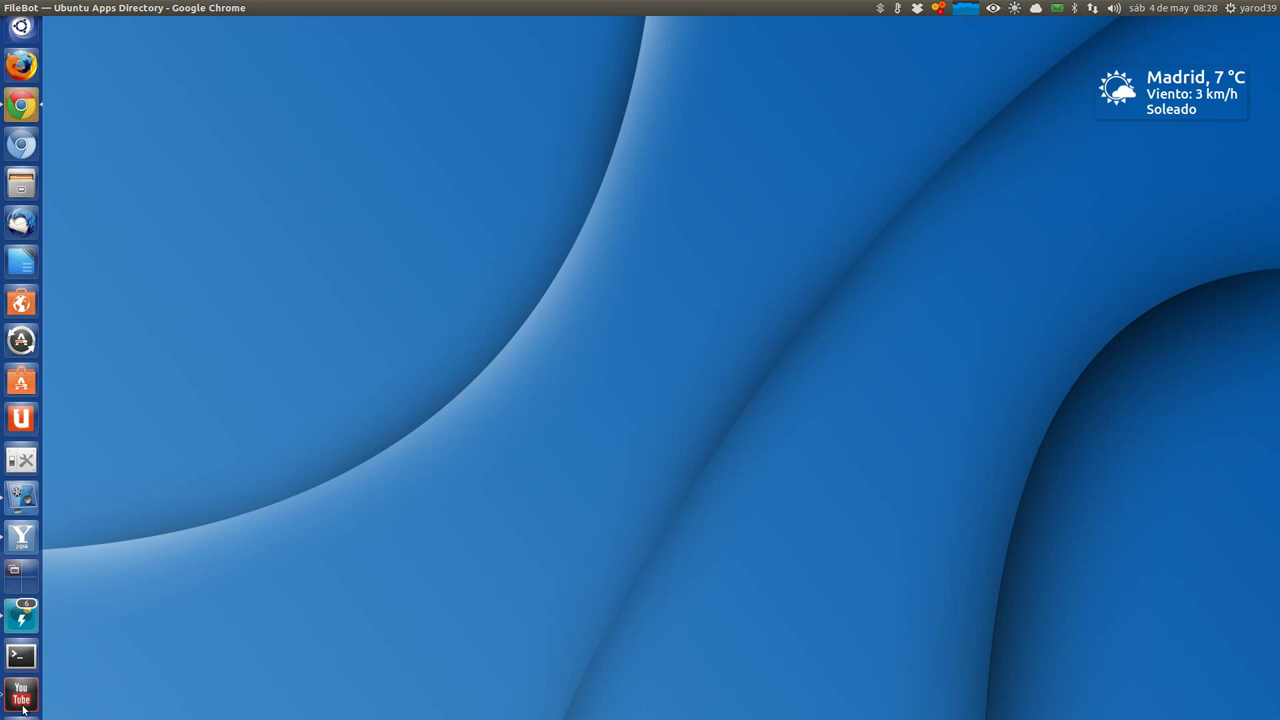
{"action": "right_click", "coordinate": [22, 622]}
{"action": "left_click", "coordinate": [94, 641]}
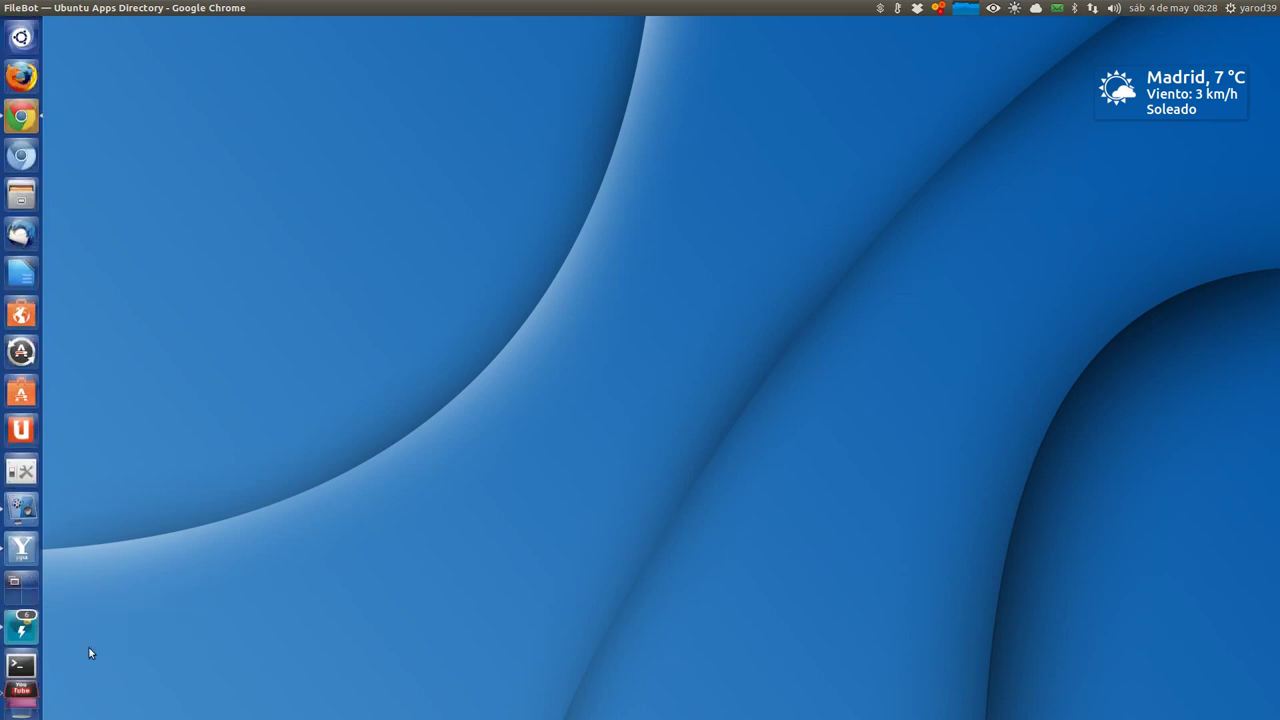
Quit the running Typhoon app
{"action": "right_click", "coordinate": [21, 630]}
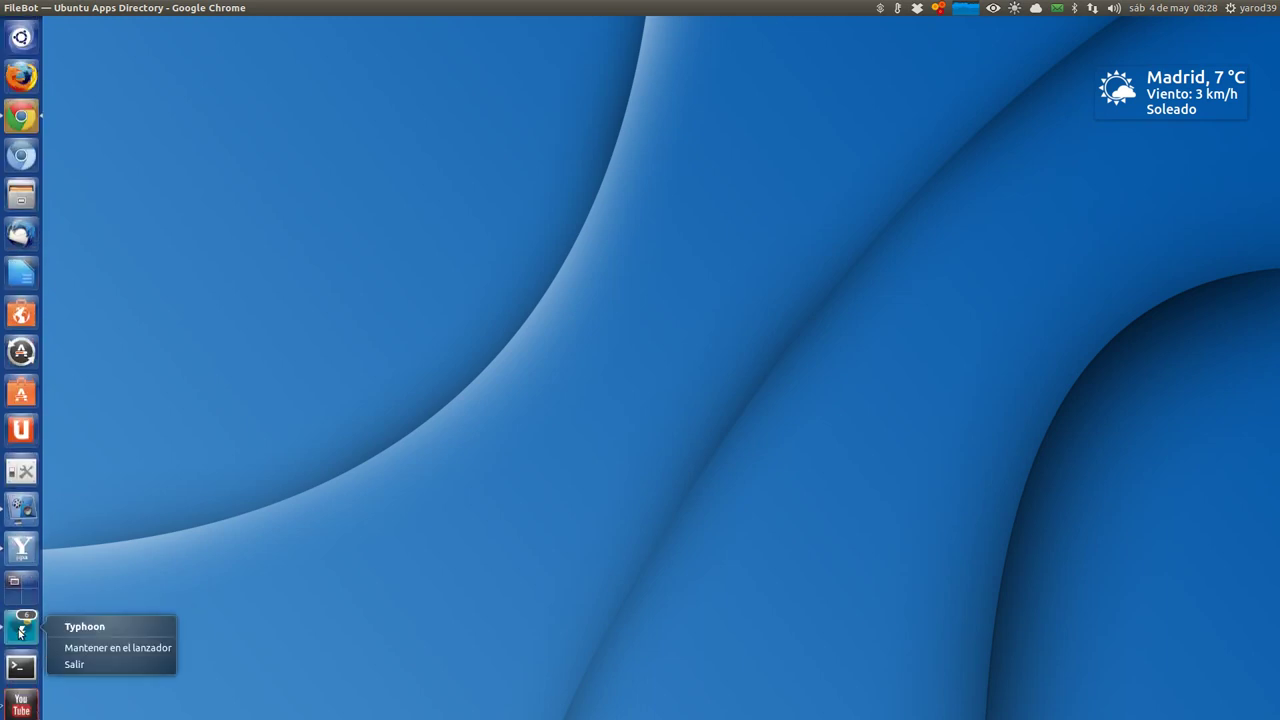
{"action": "left_click", "coordinate": [99, 665]}
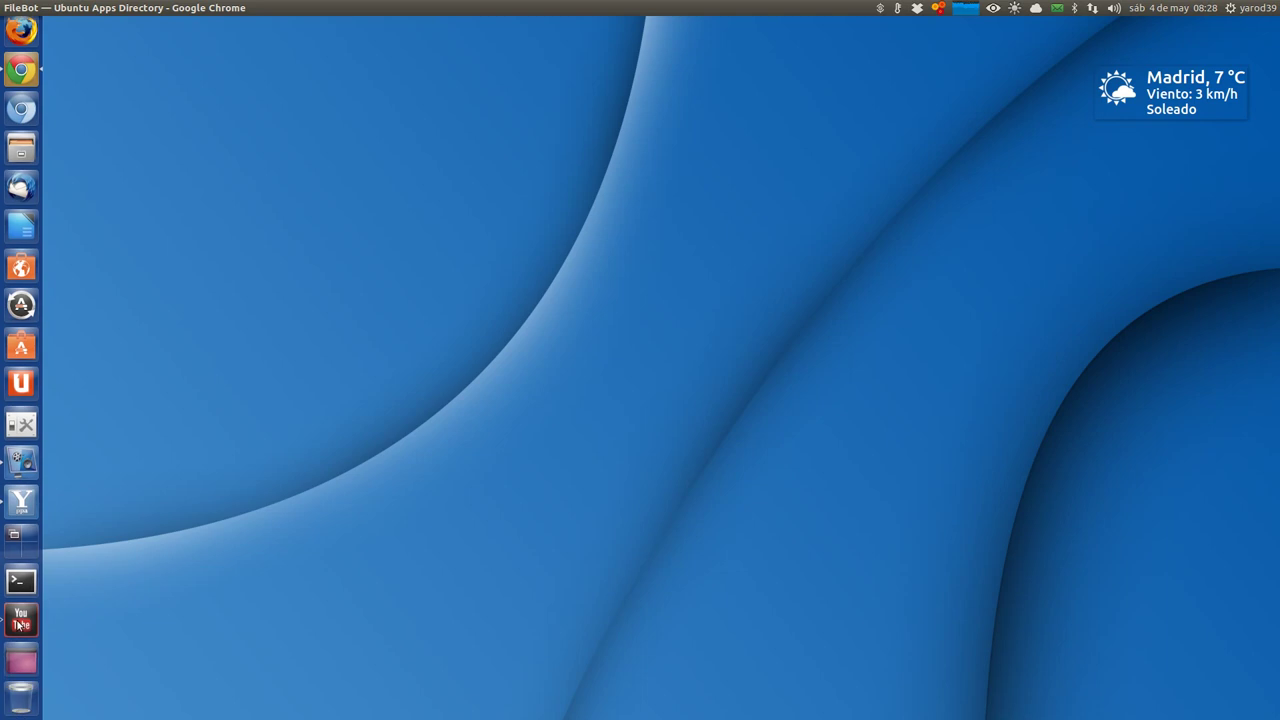
{"action": "right_click", "coordinate": [19, 624]}
{"action": "left_click", "coordinate": [97, 675]}
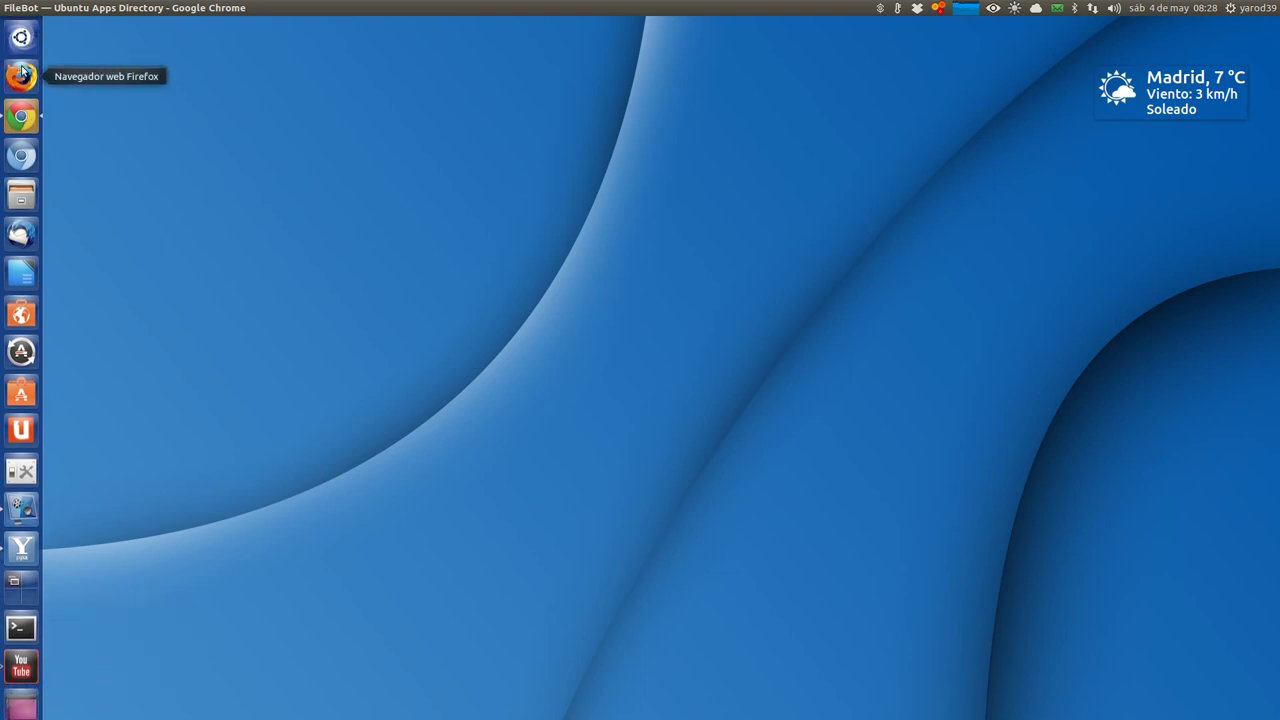
Try once more to start FileBot from the system's application search
{"action": "key", "text": "super"}
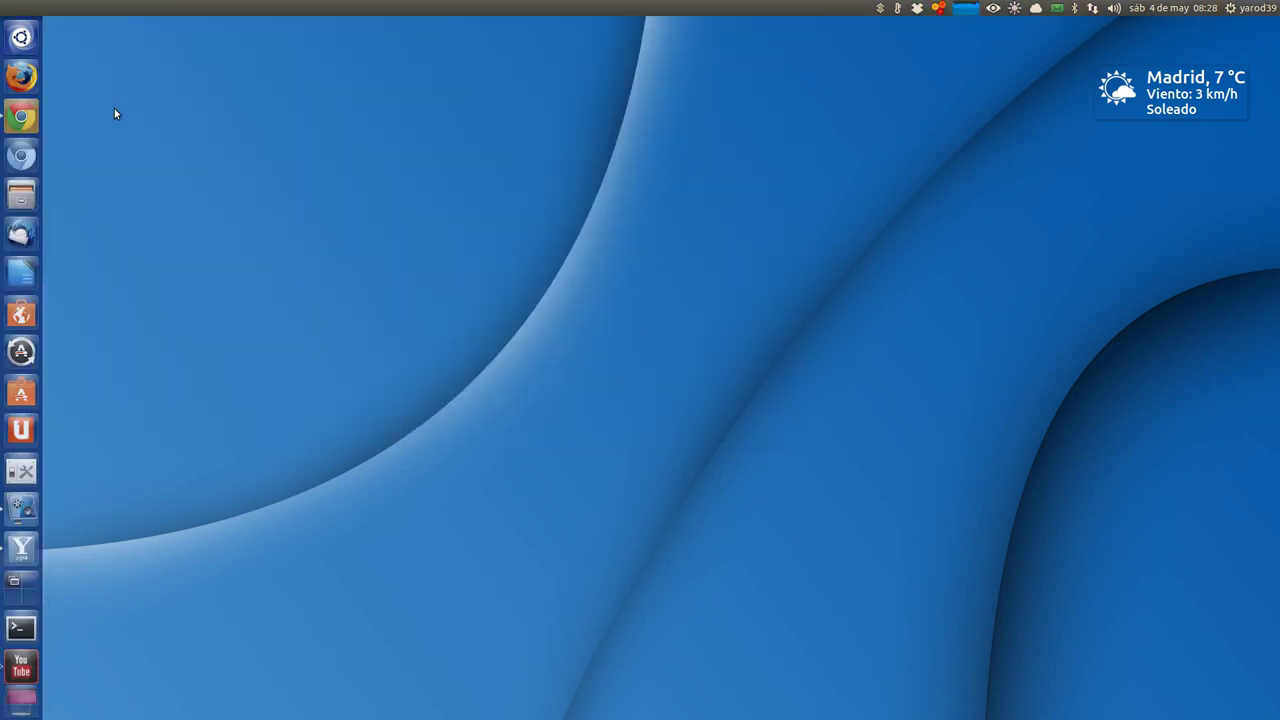
{"action": "left_click", "coordinate": [114, 113]}
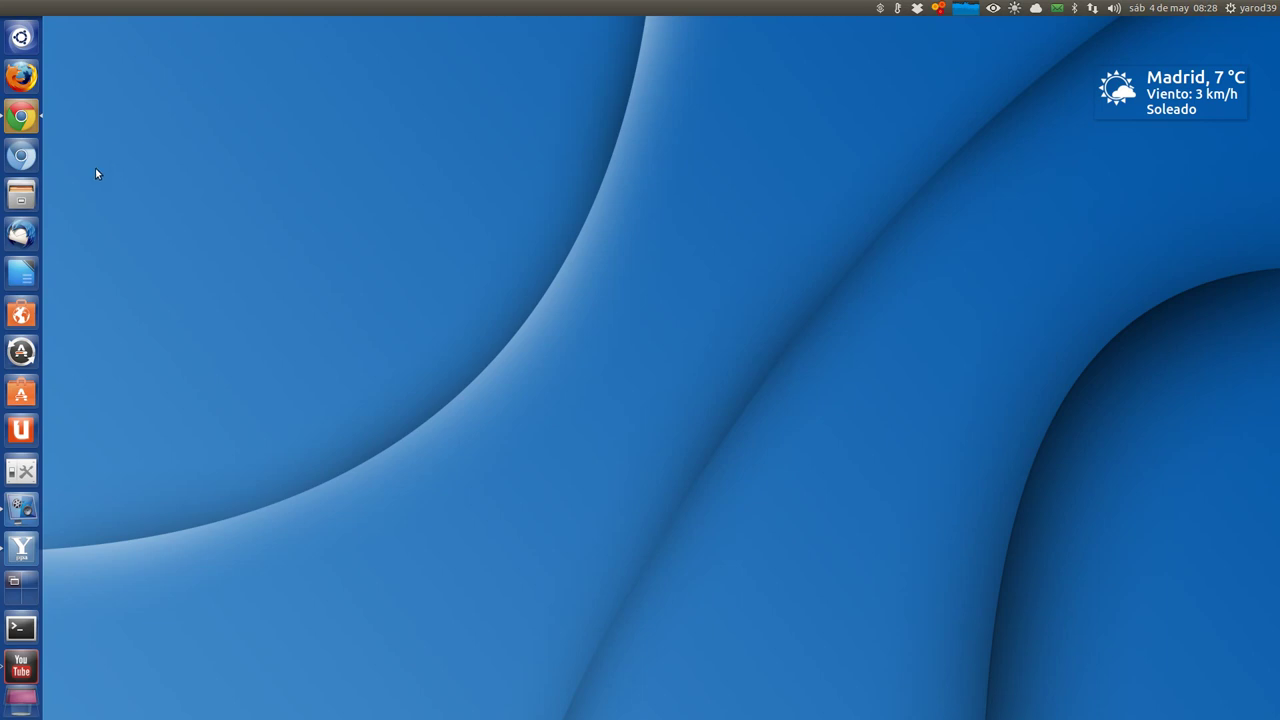
Switch to Y PPA Manager and search all Launchpad PPAs for "filebot" without Deep Search
{"action": "left_click", "coordinate": [21, 547]}
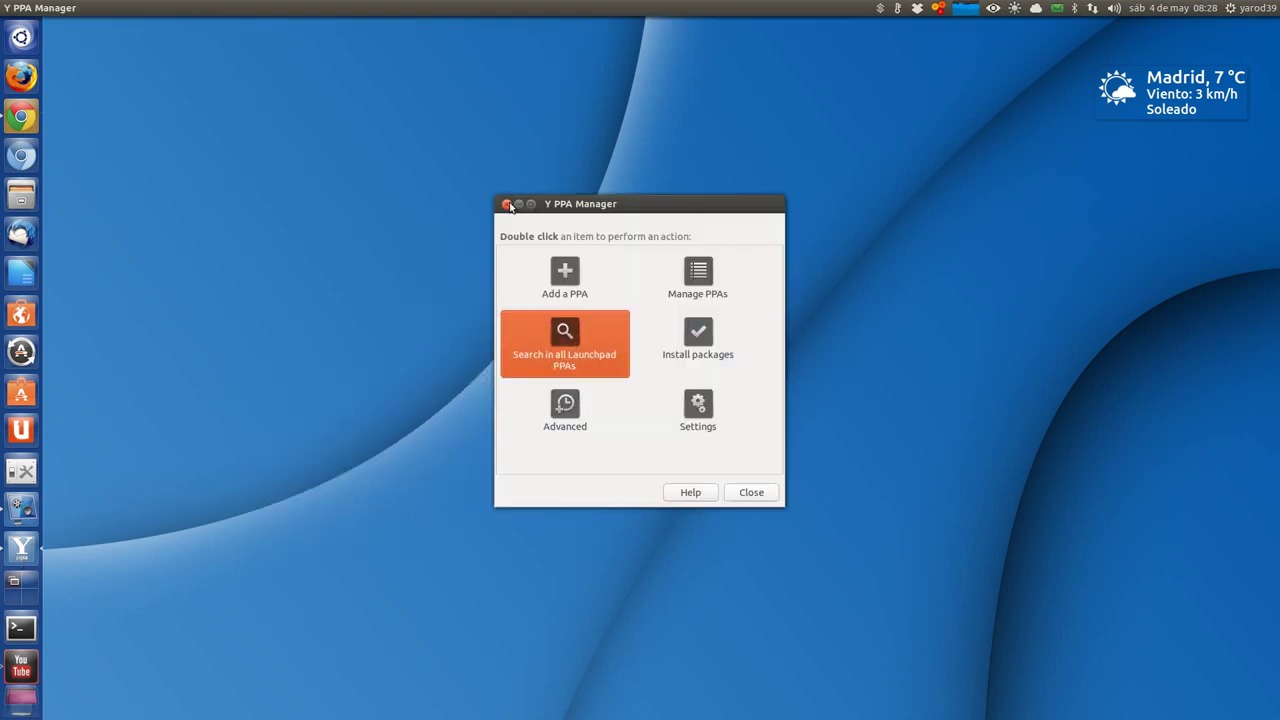
{"action": "double_click", "coordinate": [565, 338]}
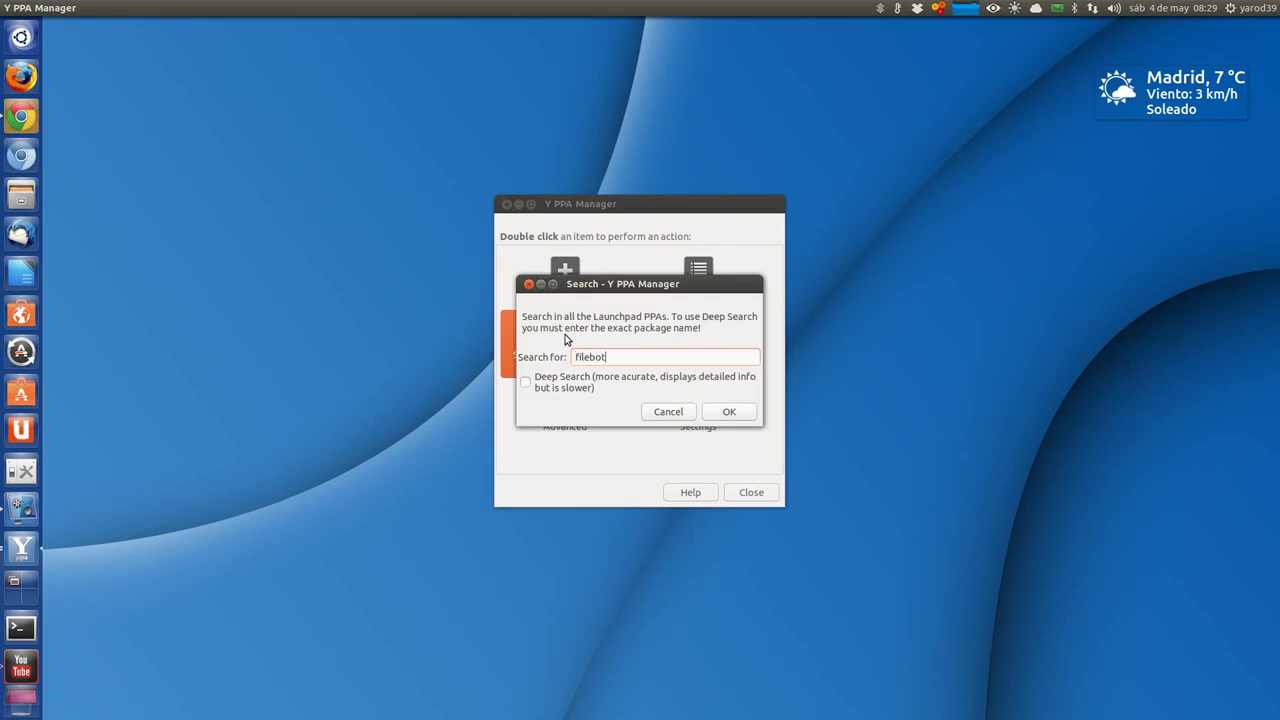
{"action": "key", "text": "Return"}
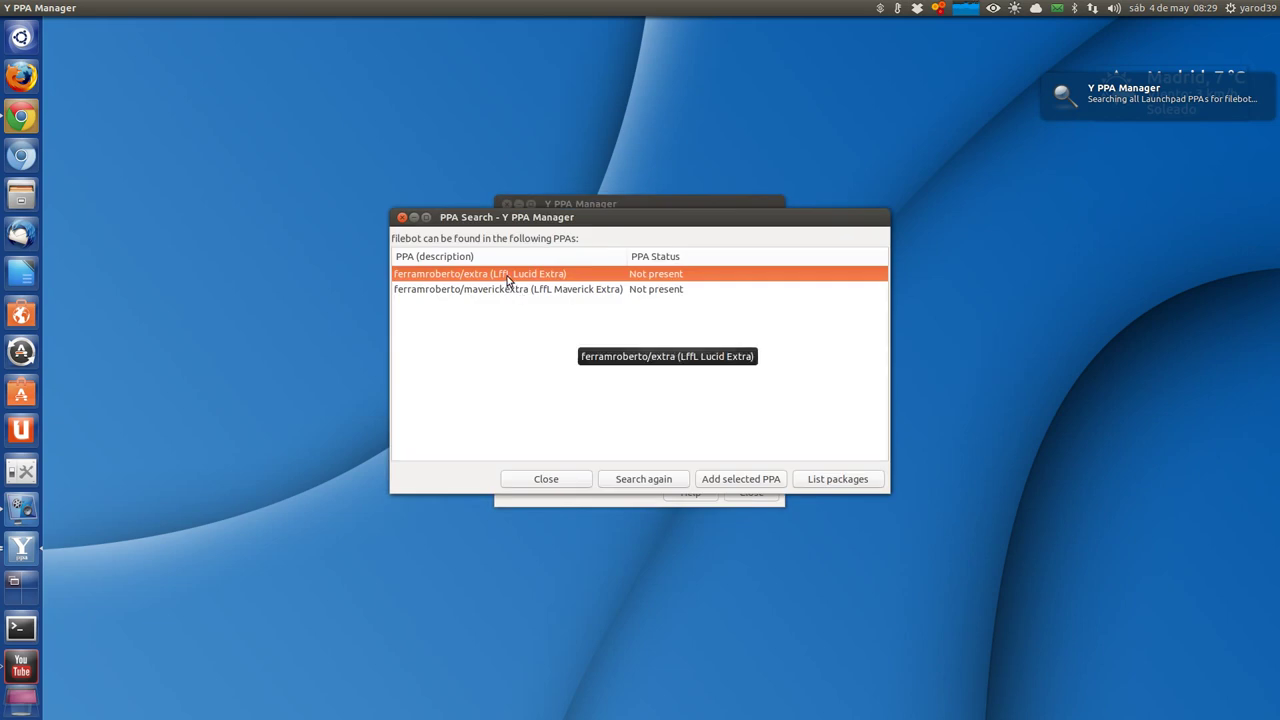
List the packages of the LffL Lucid Extra and LffL Maverick Extra PPAs, then close the search results and minimize the manager
{"action": "double_click", "coordinate": [508, 281]}
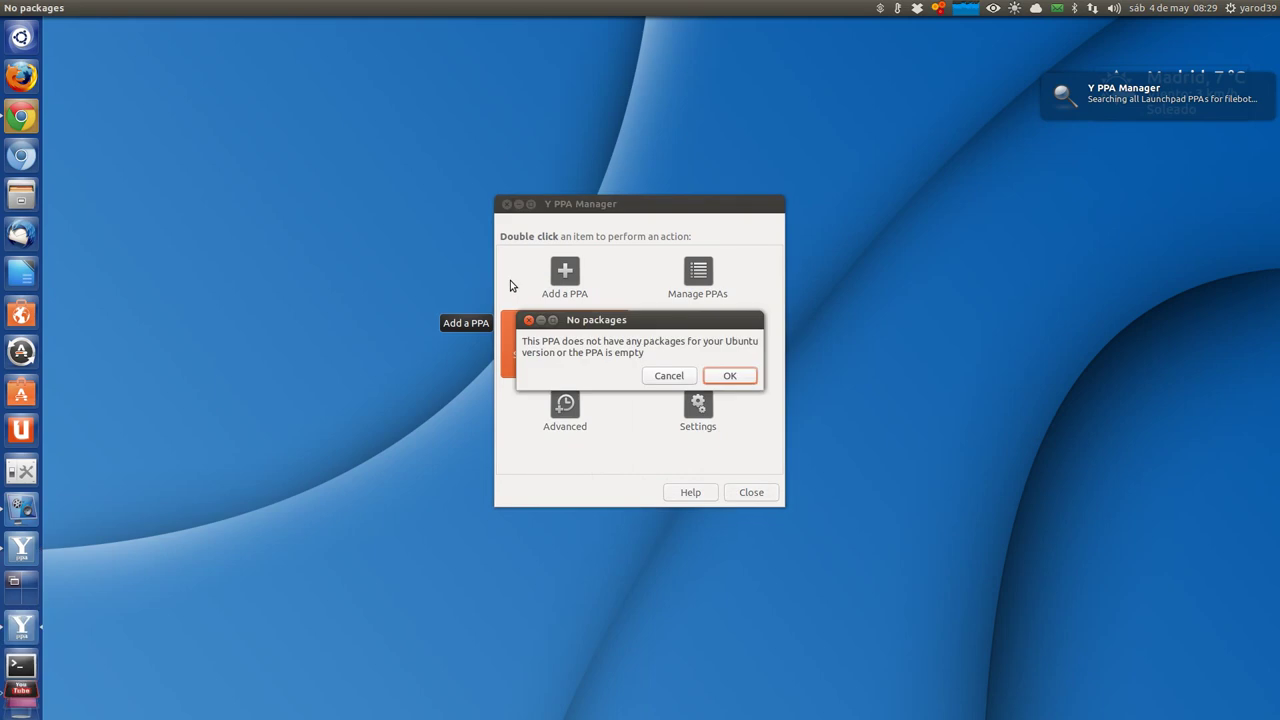
{"action": "left_click", "coordinate": [730, 376]}
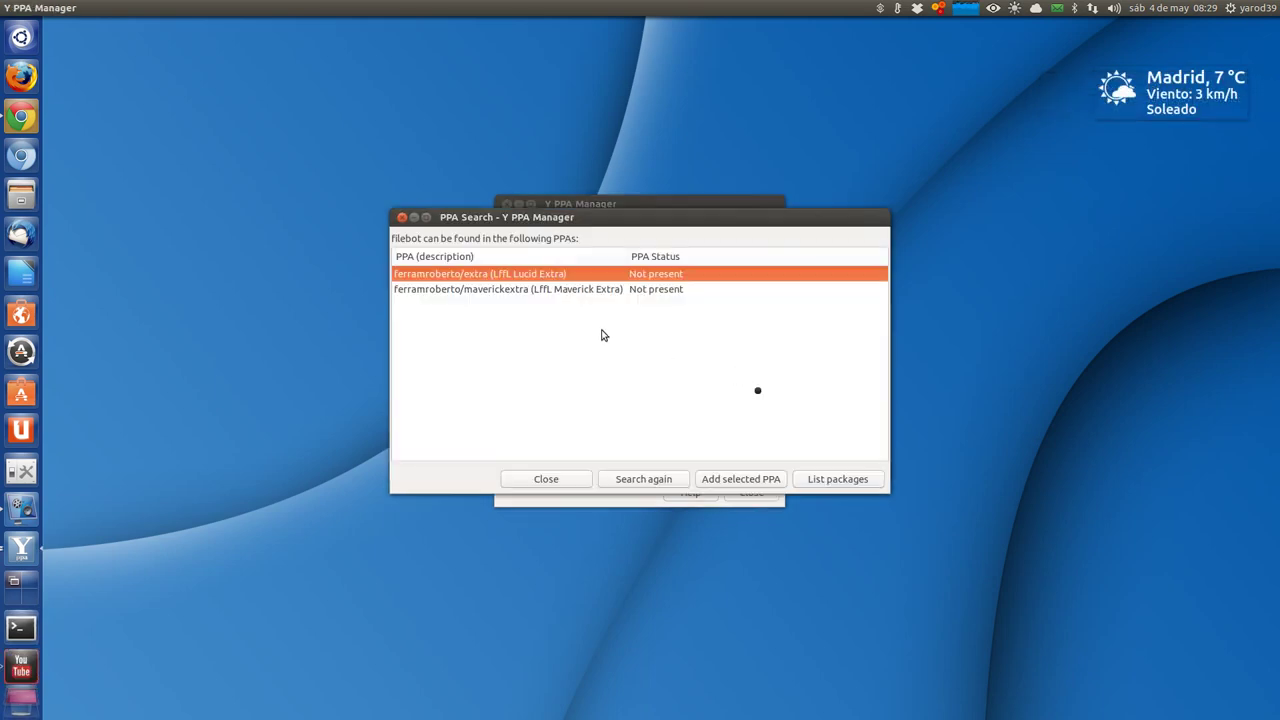
{"action": "double_click", "coordinate": [523, 289]}
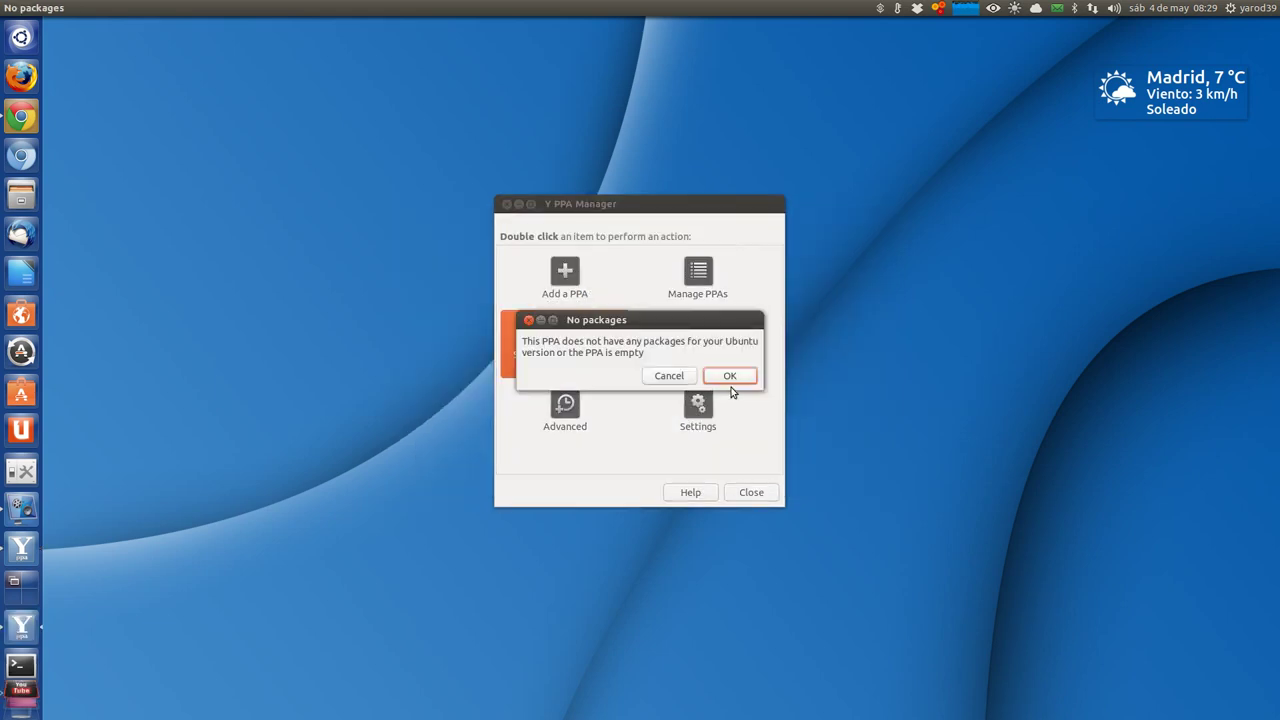
{"action": "left_click", "coordinate": [730, 376]}
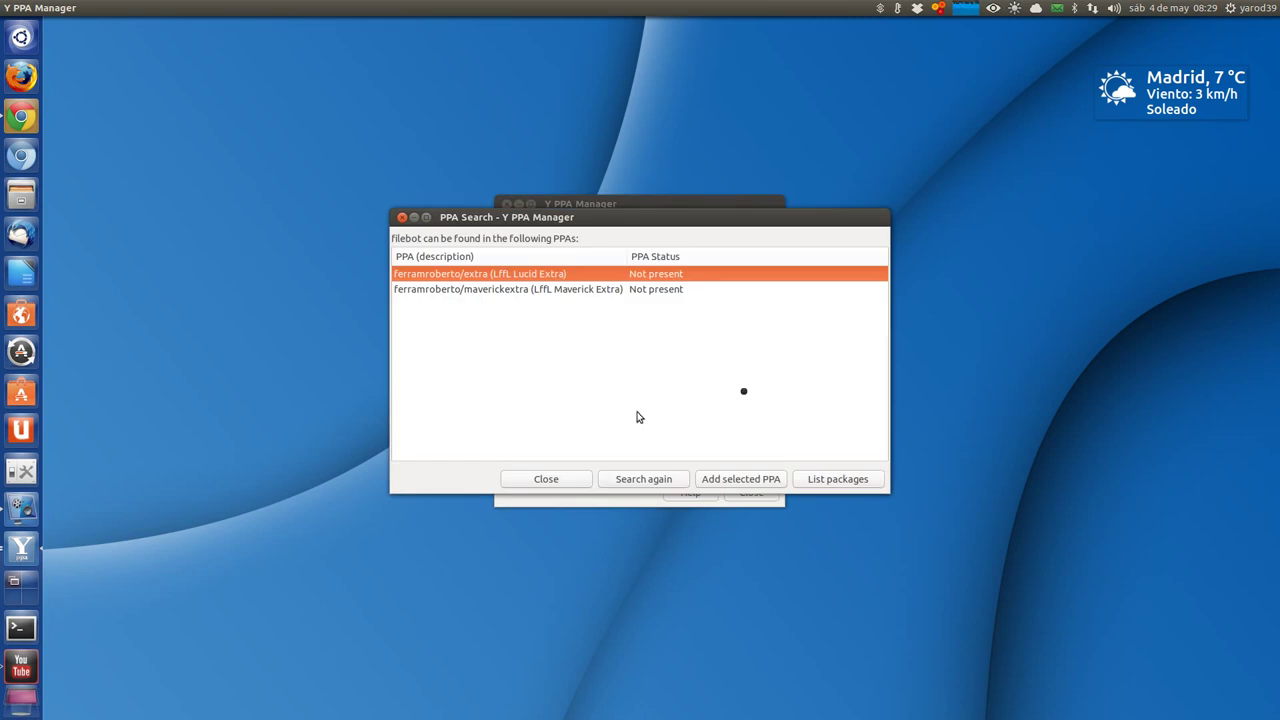
{"action": "left_click", "coordinate": [579, 481]}
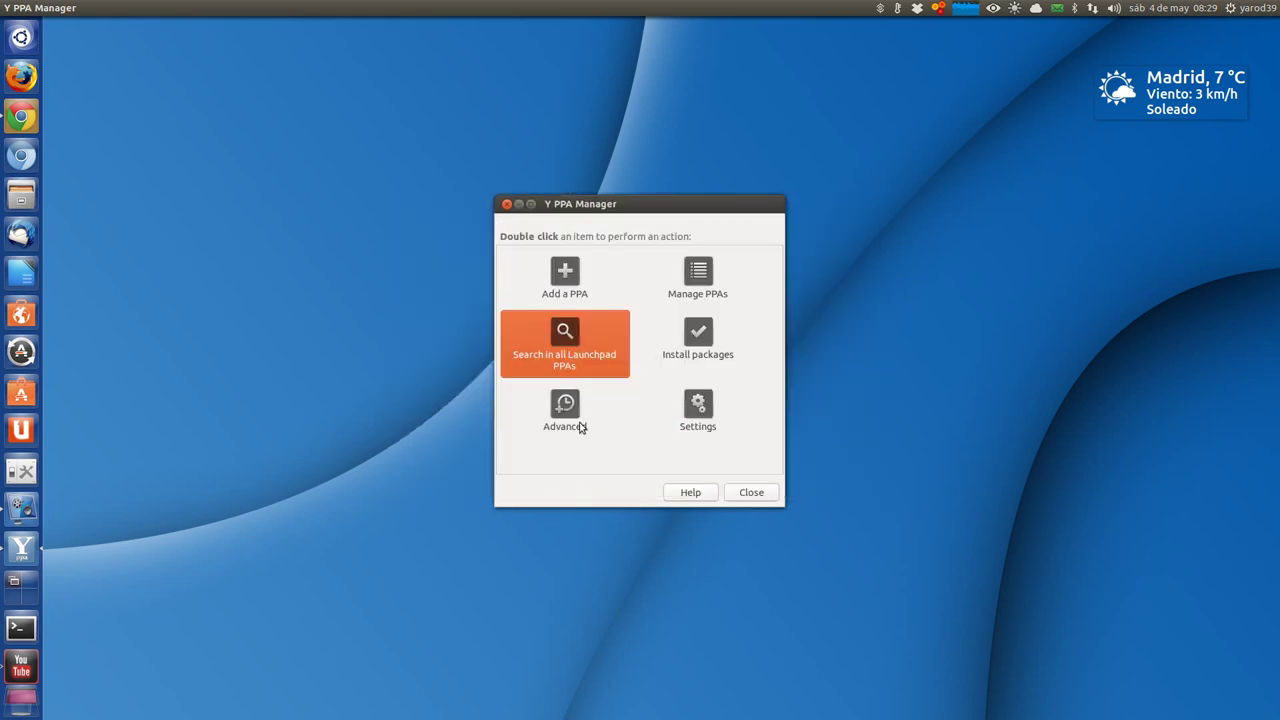
{"action": "left_click", "coordinate": [519, 204]}
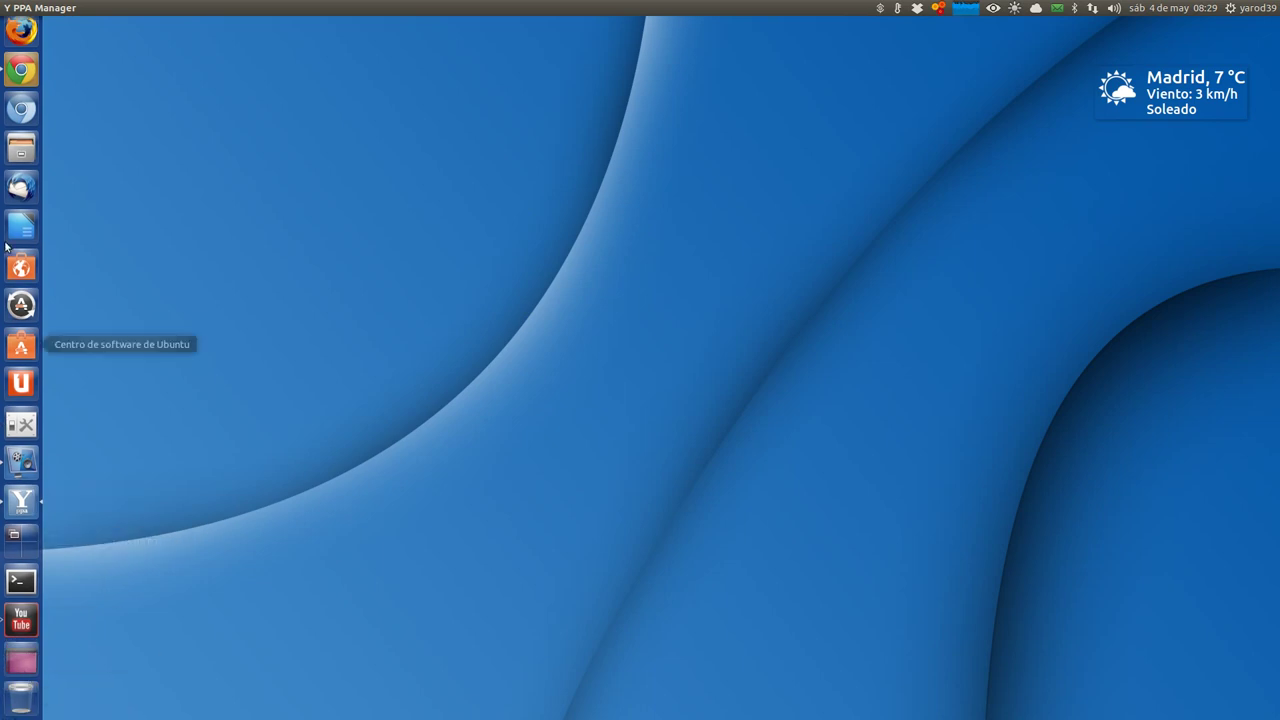
Start FileBot from the existing "filebo" application search results
{"action": "left_click", "coordinate": [20, 37]}
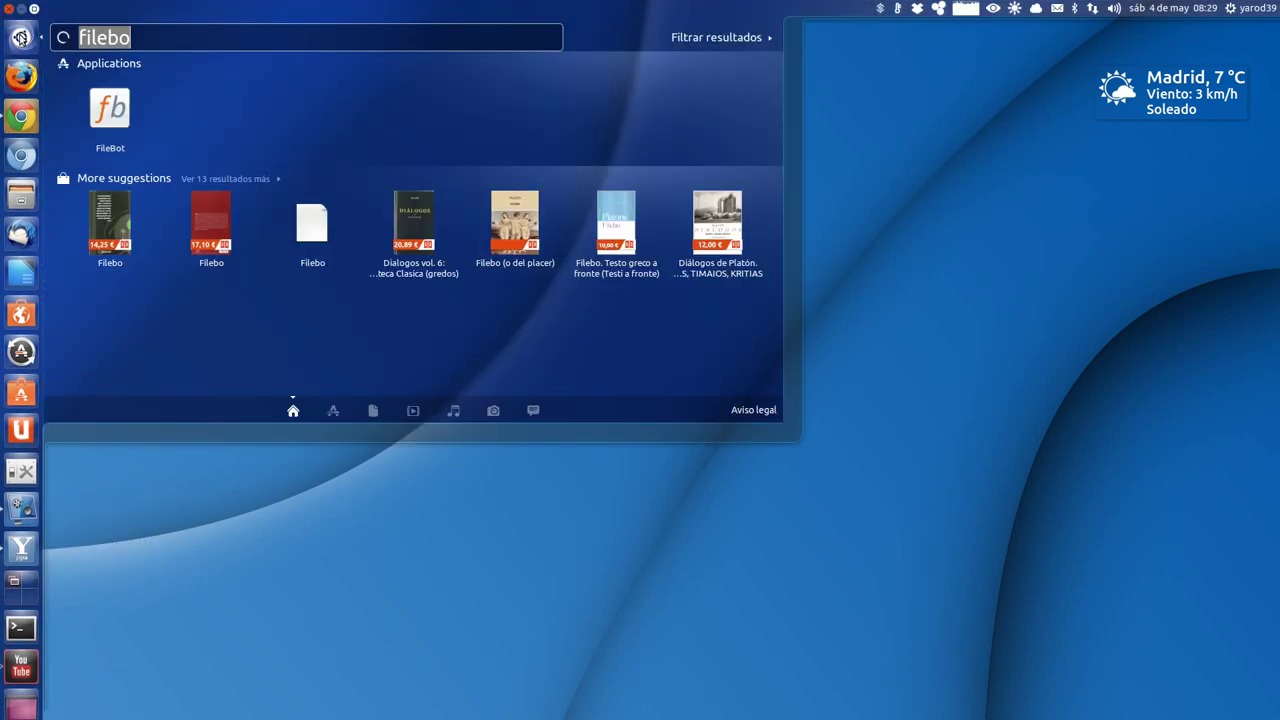
{"action": "left_click", "coordinate": [112, 117]}
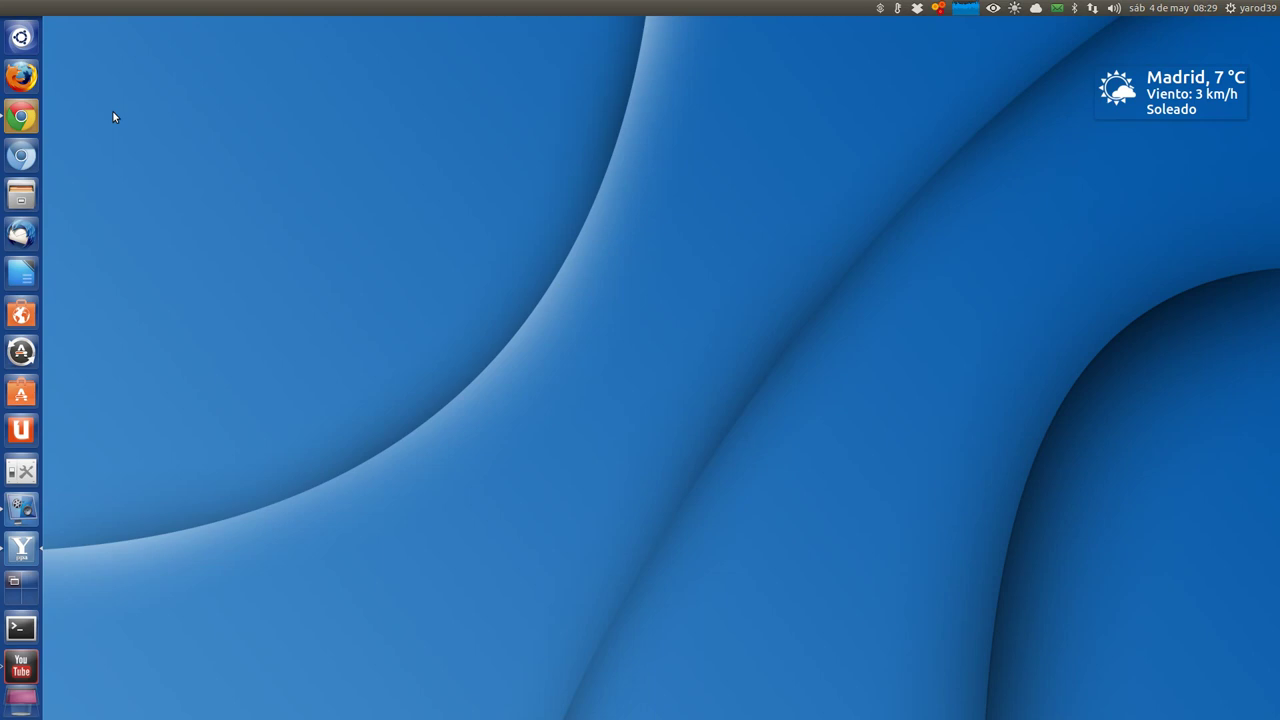
Switch to Chrome, close the FileBot page and open the UberWriter page from the Top 10 paid apps list
{"action": "left_click", "coordinate": [22, 117]}
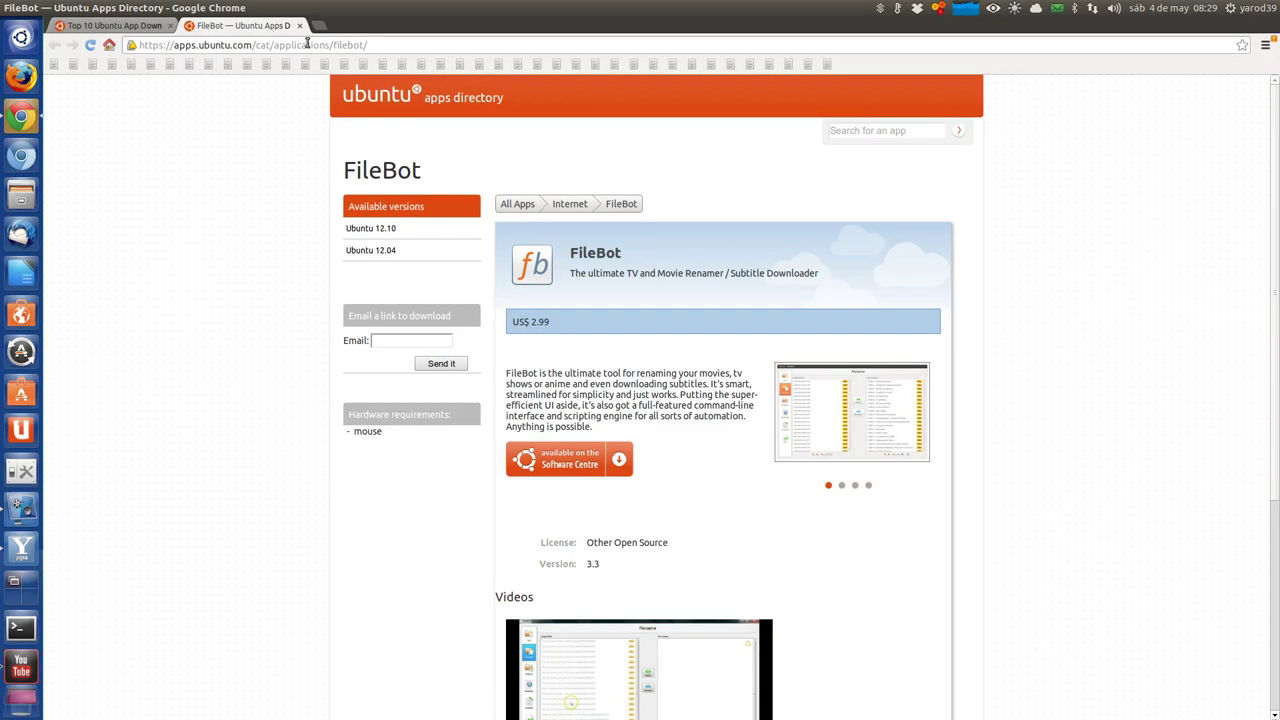
{"action": "left_click", "coordinate": [302, 26]}
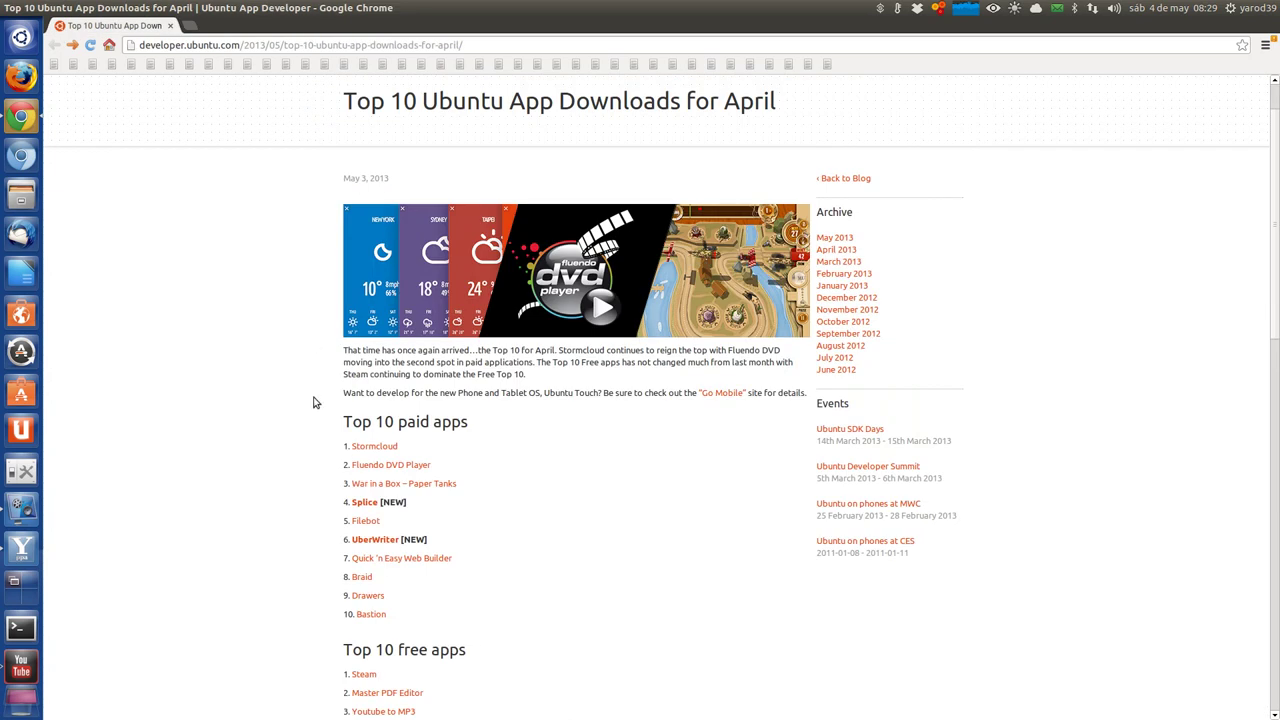
{"action": "left_click", "coordinate": [368, 541]}
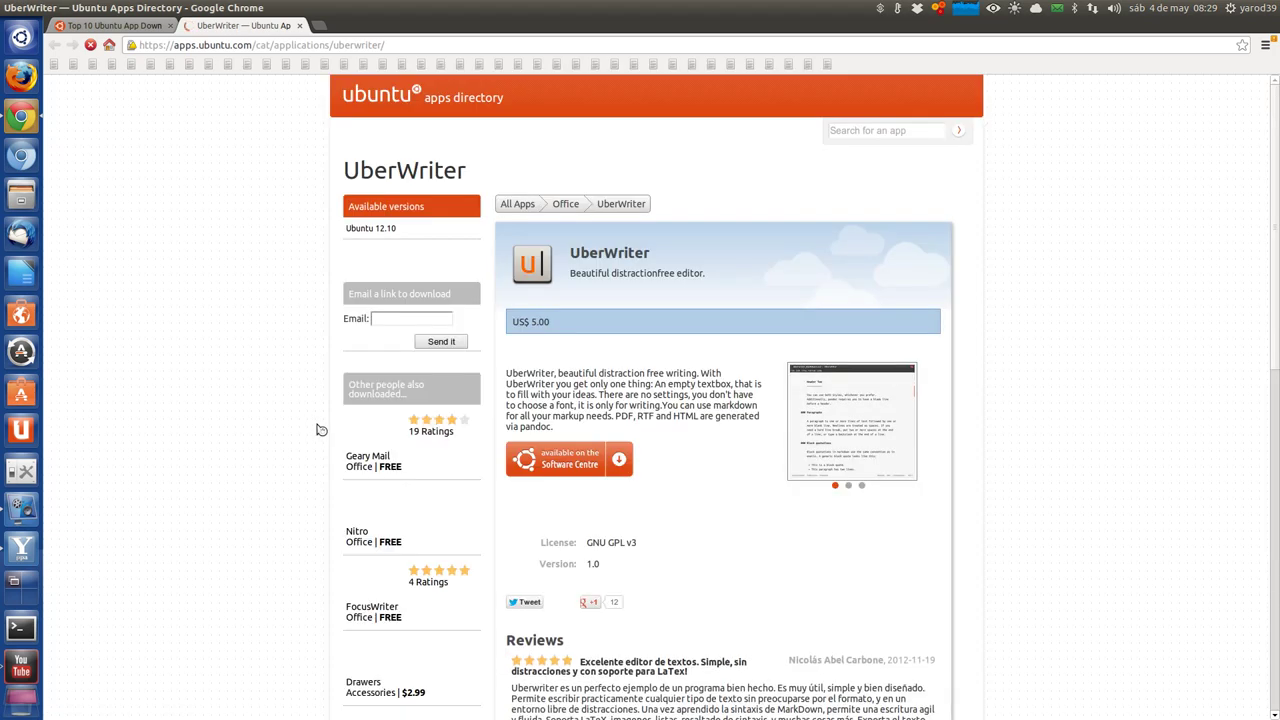
Switch to Y PPA Manager and search all Launchpad PPAs for "uberwriter" without Deep Search
{"action": "left_click", "coordinate": [21, 548]}
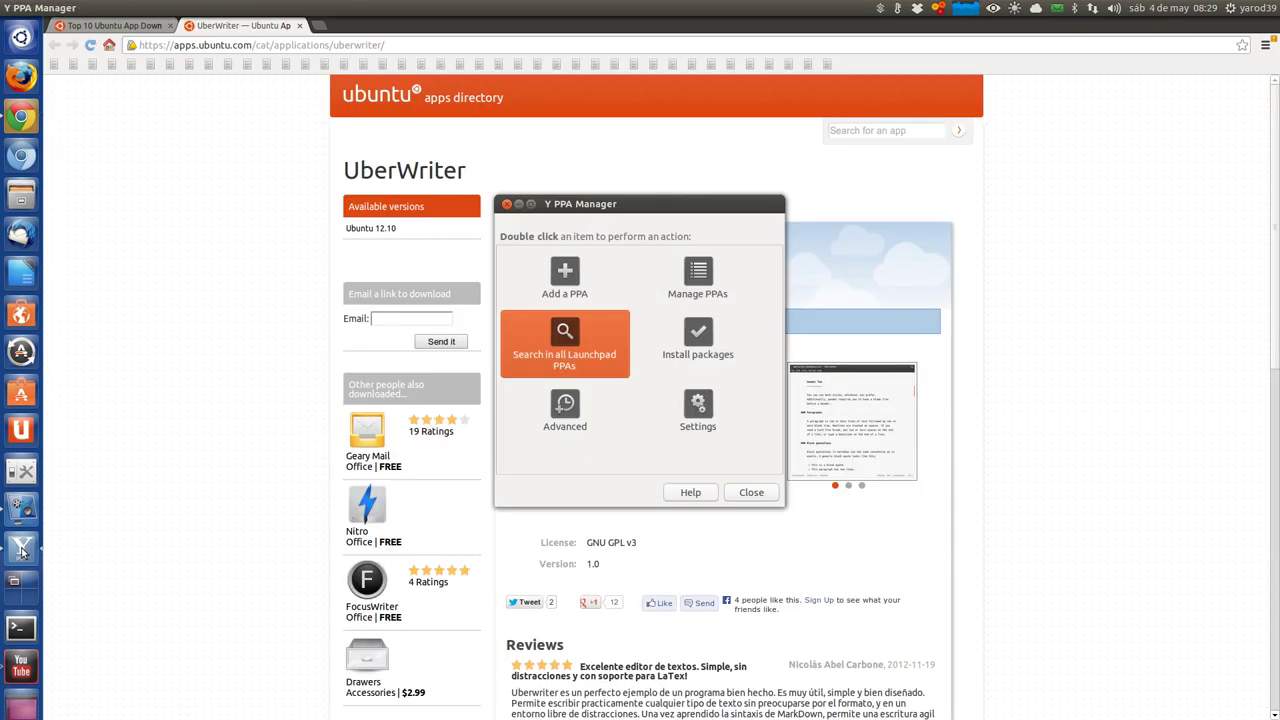
{"action": "double_click", "coordinate": [567, 334]}
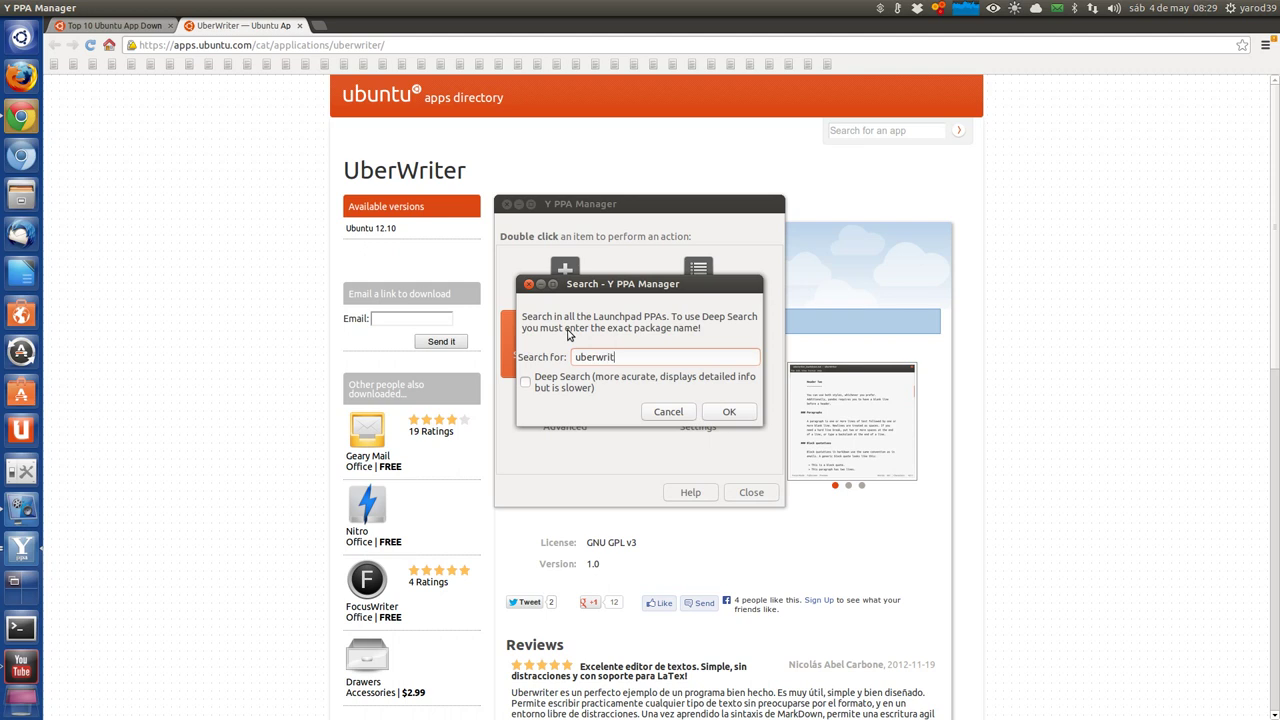
{"action": "key", "text": "Return"}
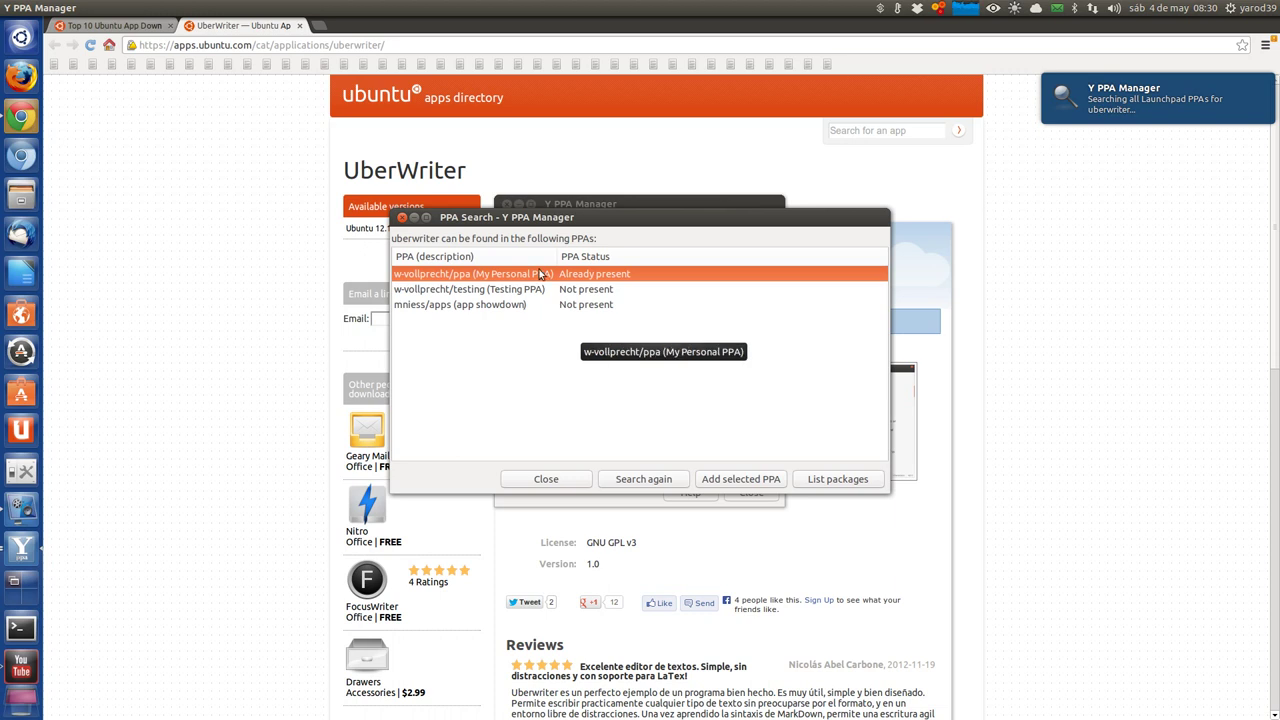
List the packages in the already present "My Personal PPA" result, and close the search results and the PPA manager
{"action": "double_click", "coordinate": [540, 274]}
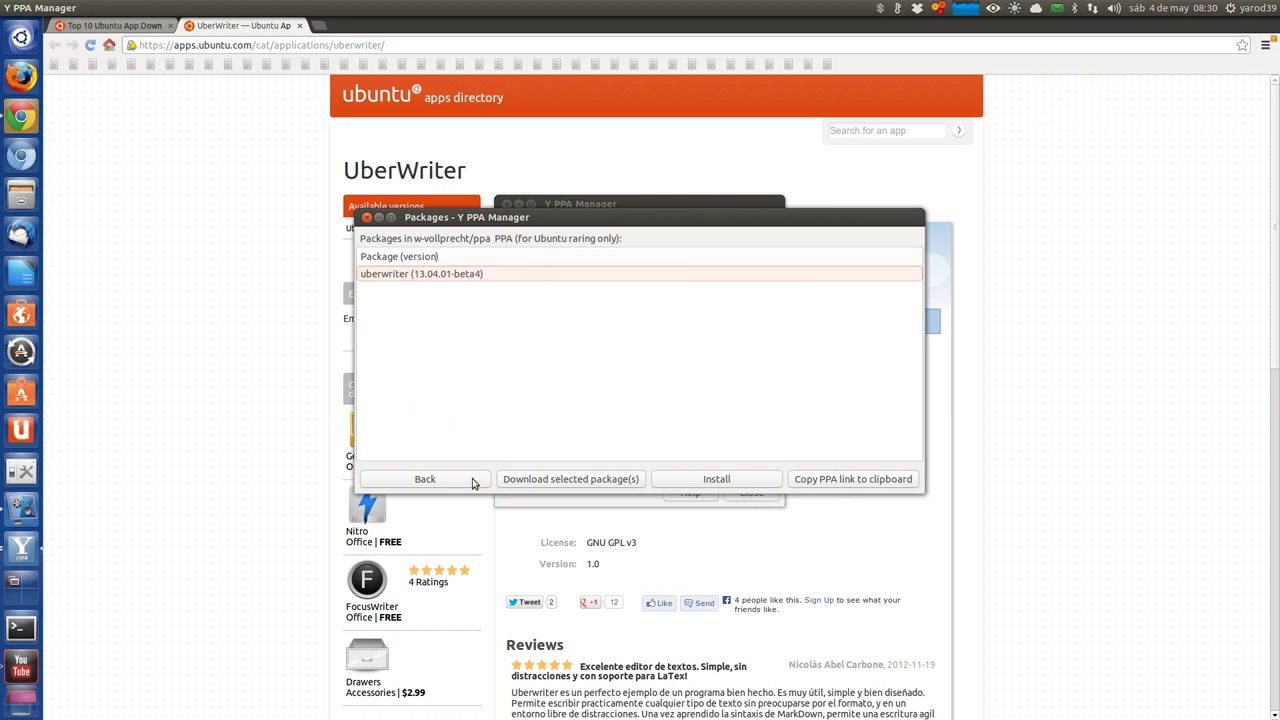
{"action": "left_click", "coordinate": [364, 217]}
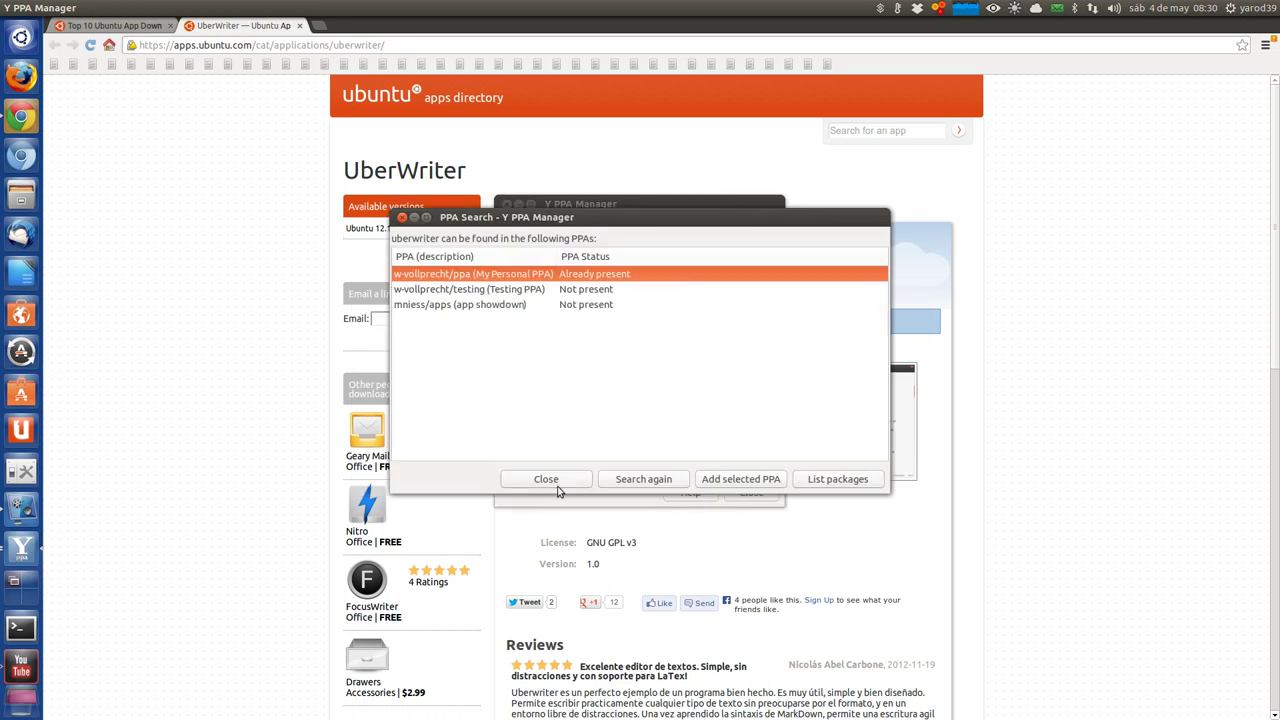
{"action": "left_click", "coordinate": [557, 486]}
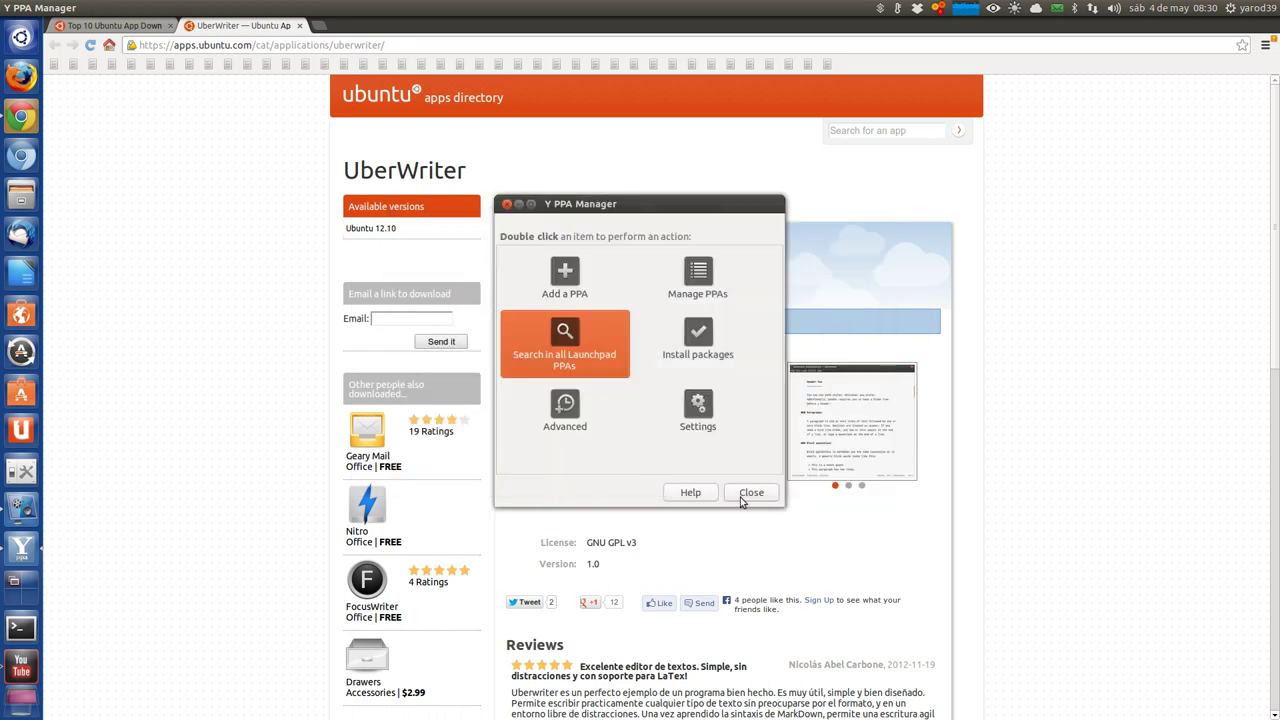
{"action": "left_click", "coordinate": [510, 203]}
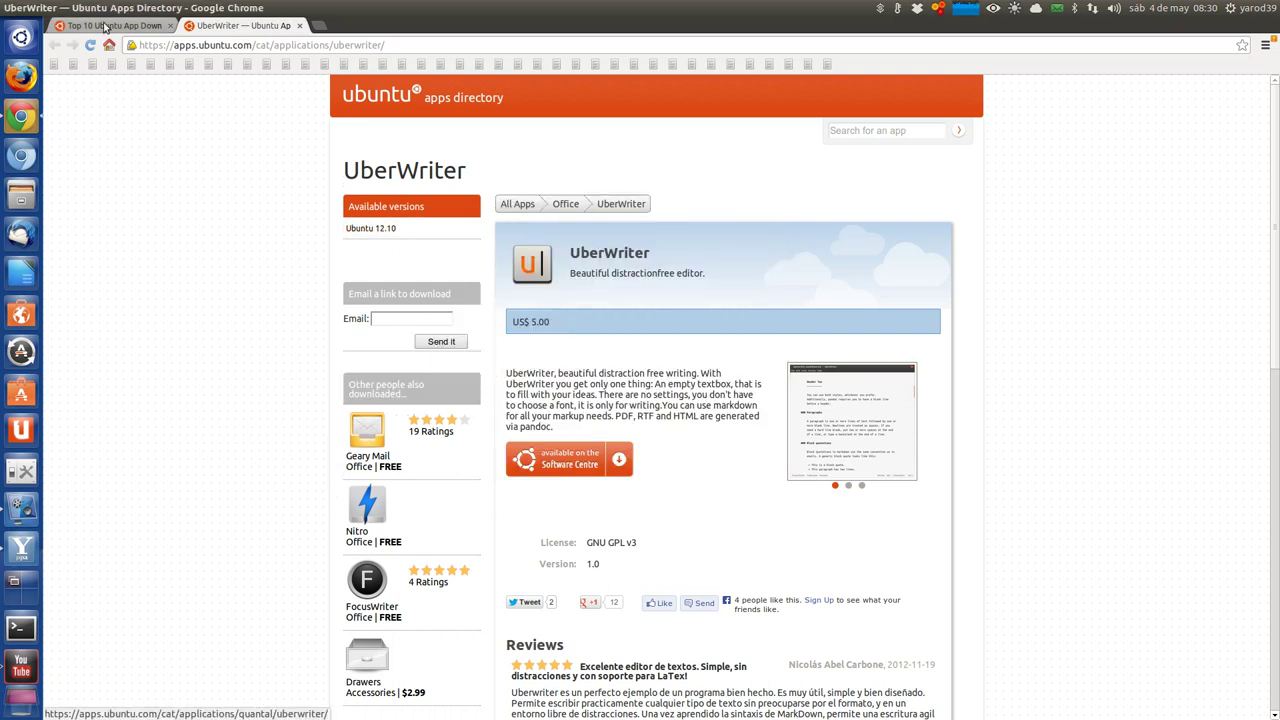
Search the system's applications for "uber" and start UberWriter
{"action": "left_click", "coordinate": [21, 37]}
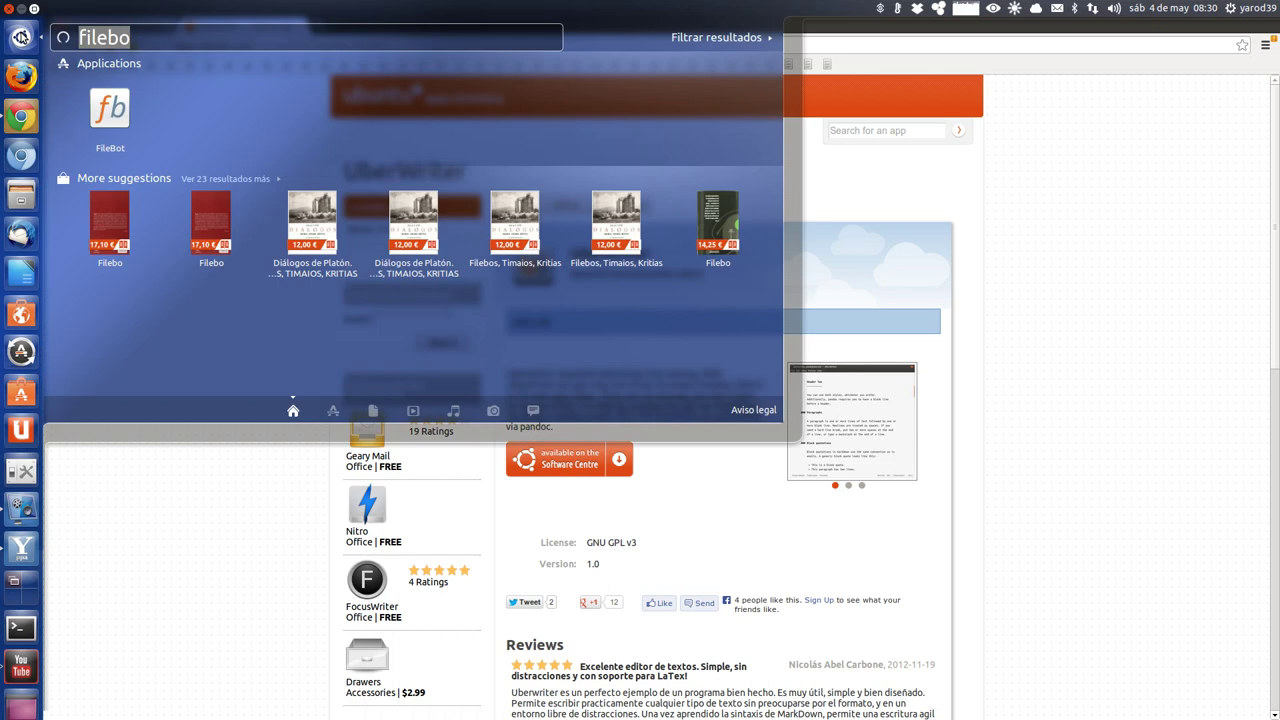
{"action": "type", "text": "u"}
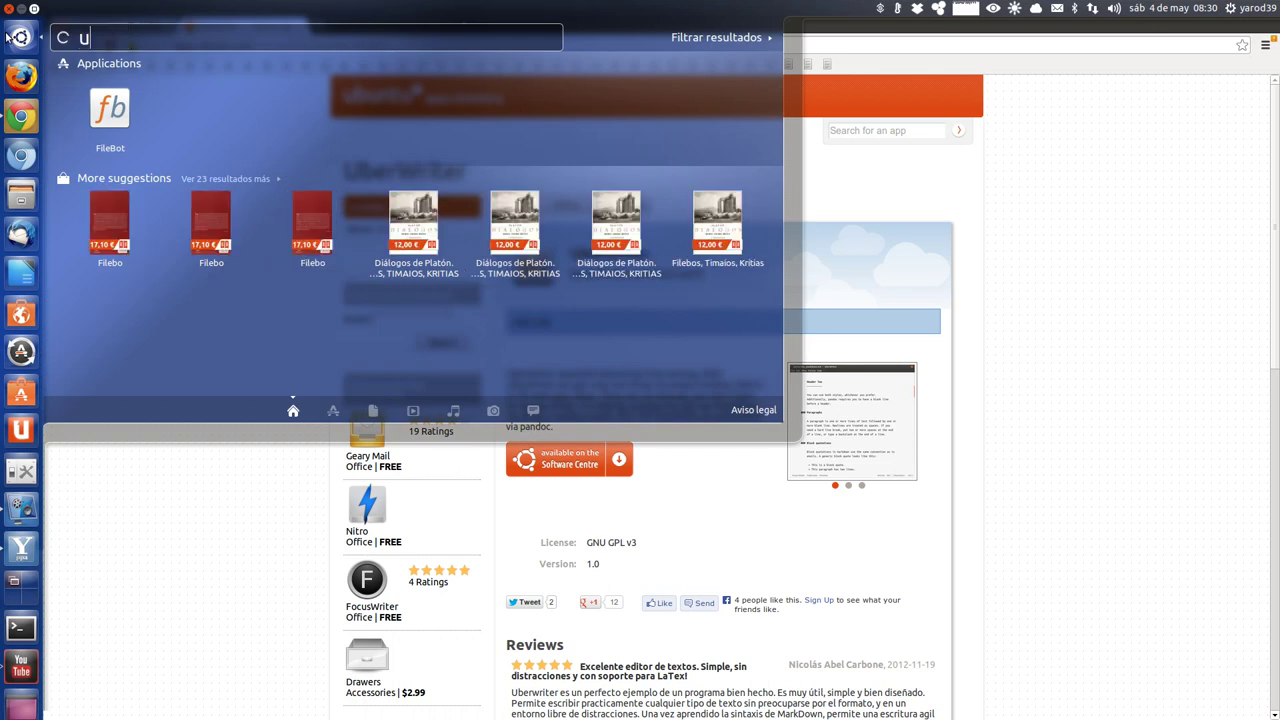
{"action": "type", "text": "b"}
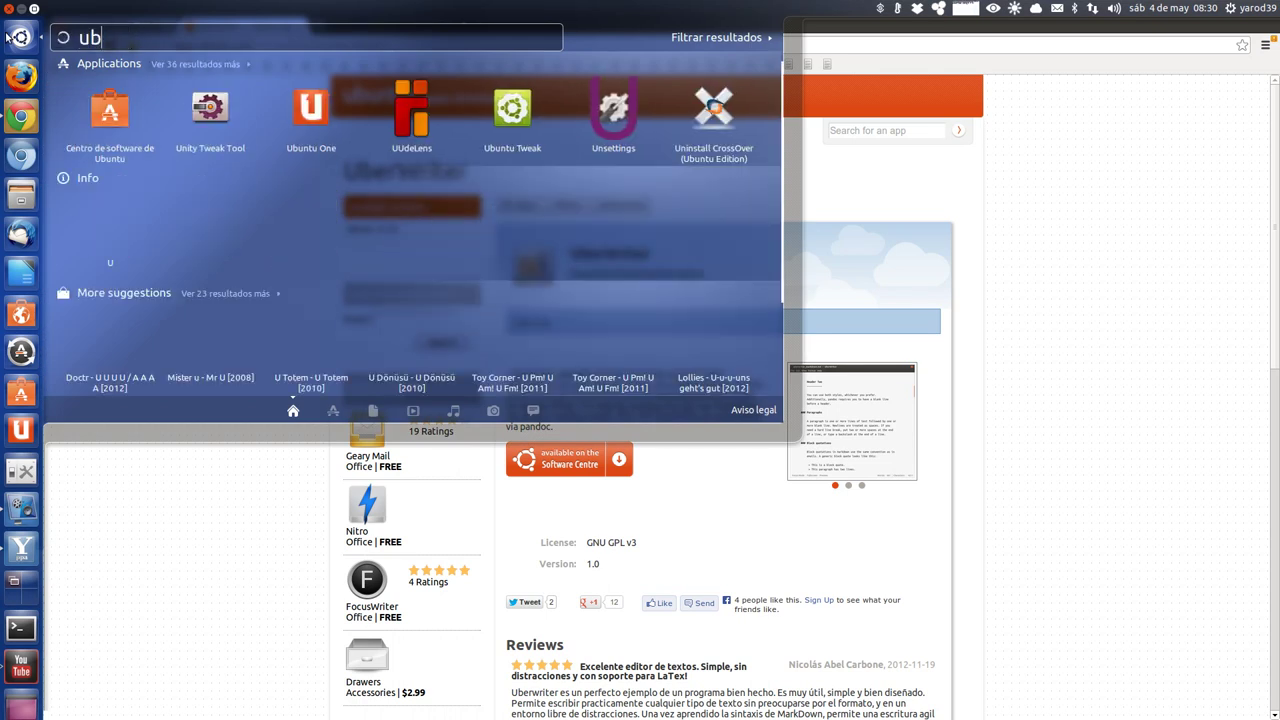
{"action": "type", "text": "er"}
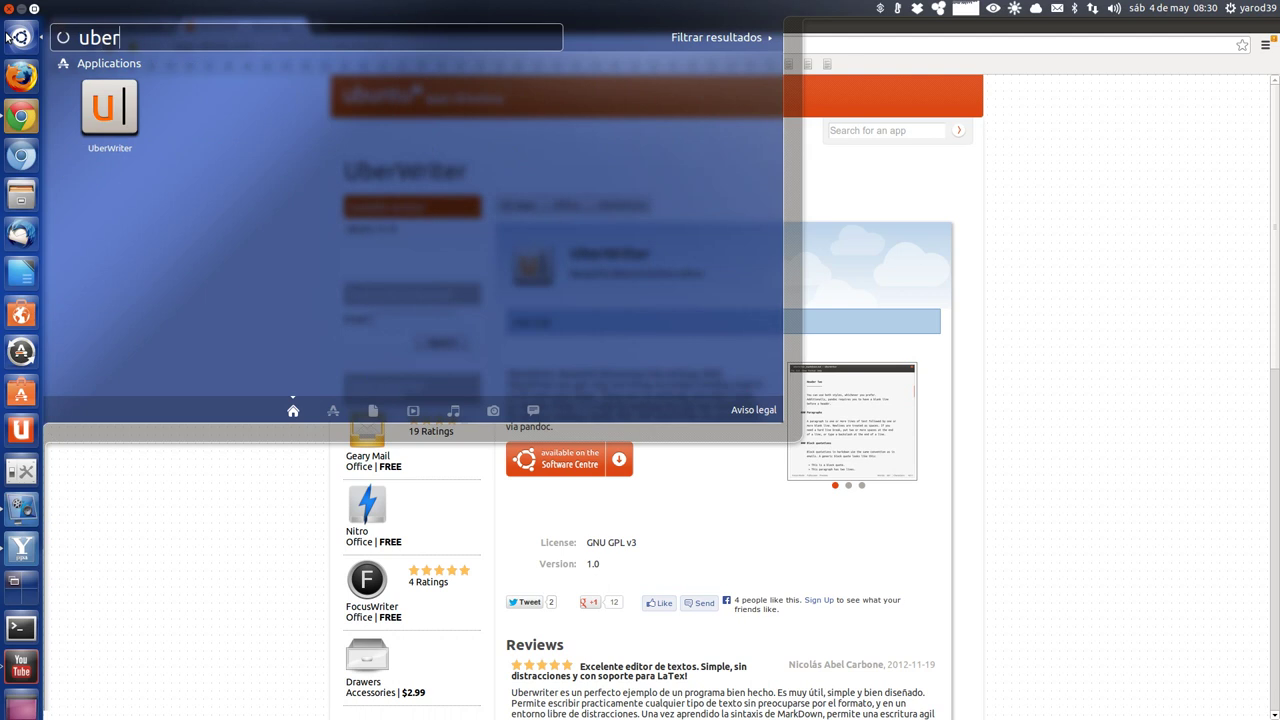
{"action": "left_click", "coordinate": [110, 108]}
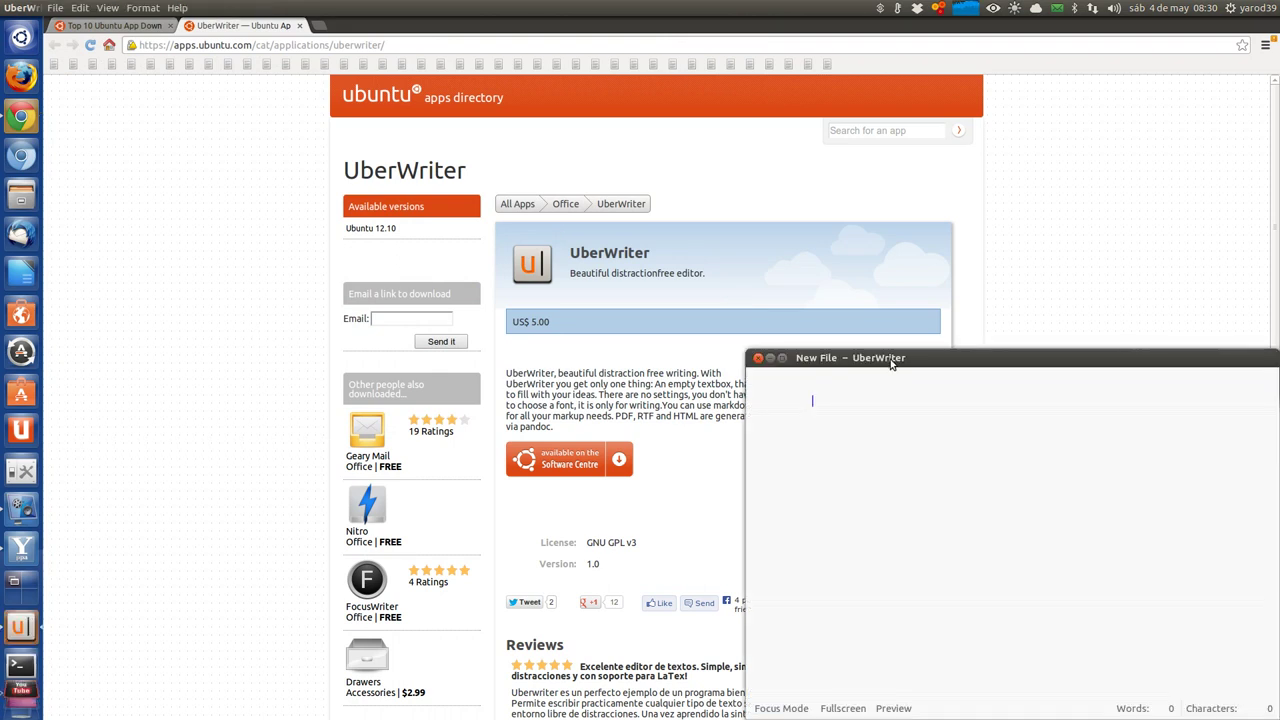
Move the UberWriter window over the web page, enter "aaaaaaa" as test text, and close the editor without saving
{"action": "left_click_drag", "start_coordinate": [889, 359], "coordinate": [442, 142]}
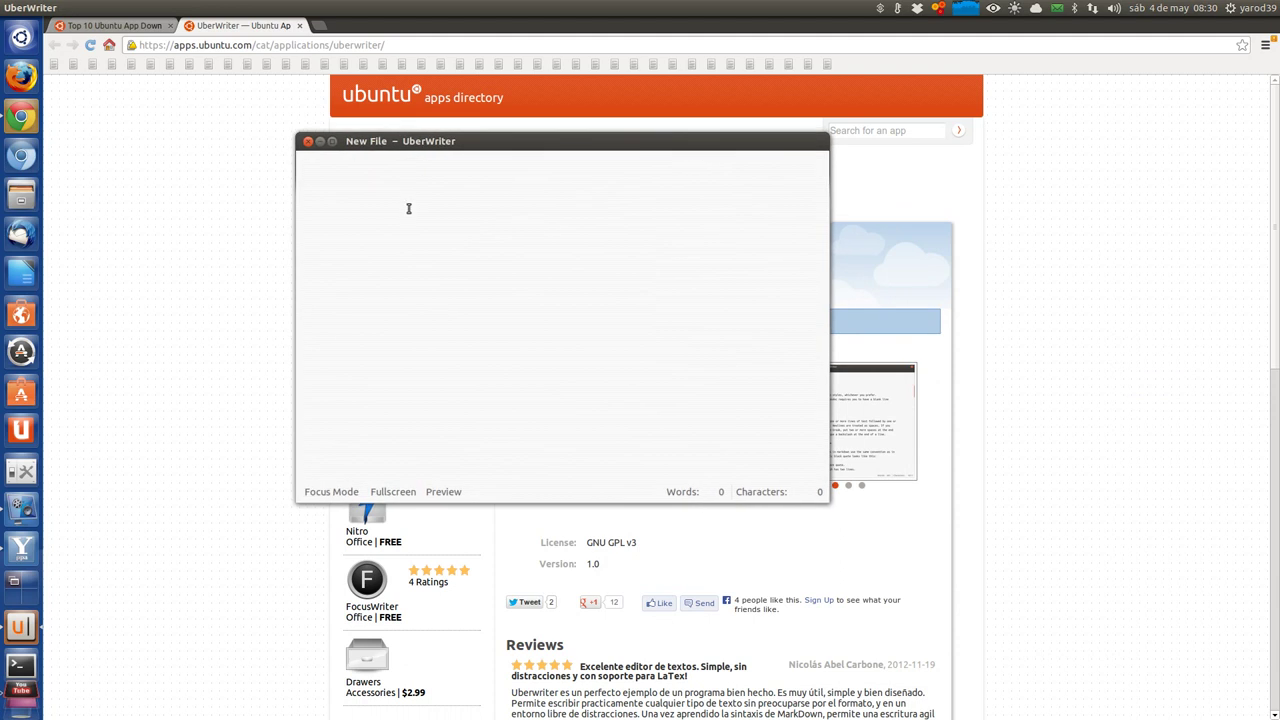
{"action": "type", "text": "aaaa"}
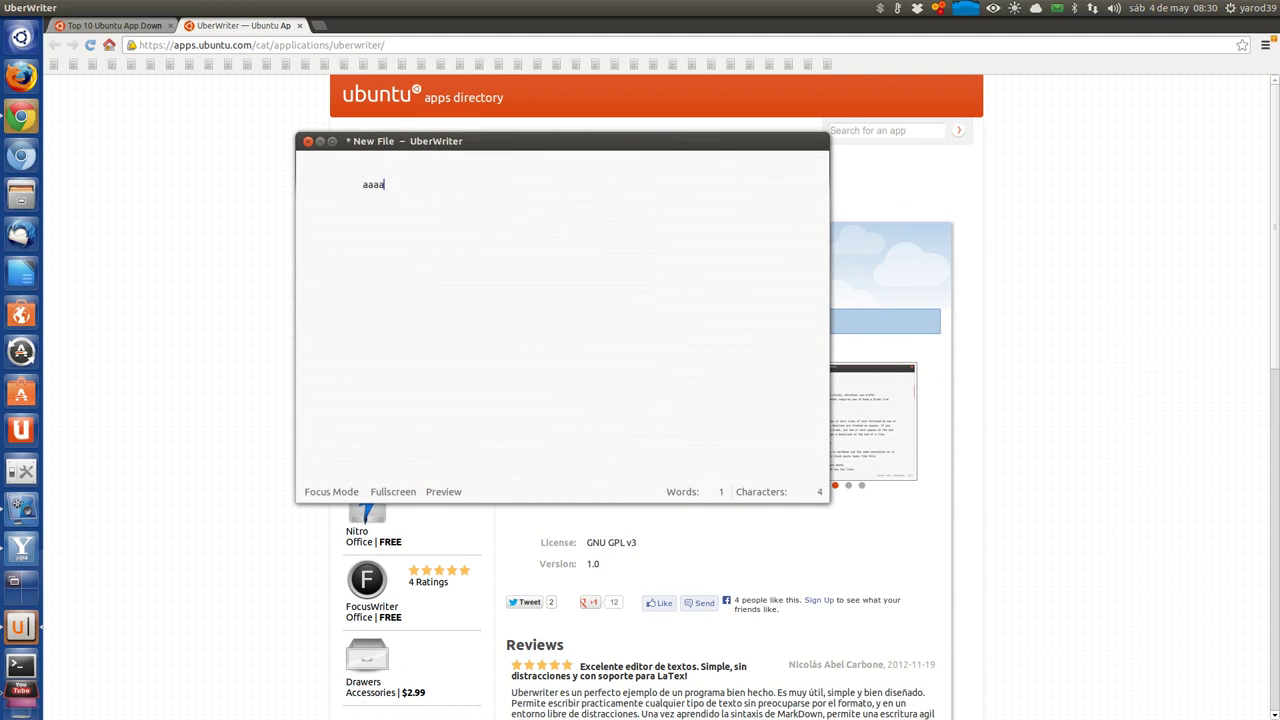
{"action": "type", "text": "aaa"}
{"action": "left_click", "coordinate": [309, 142]}
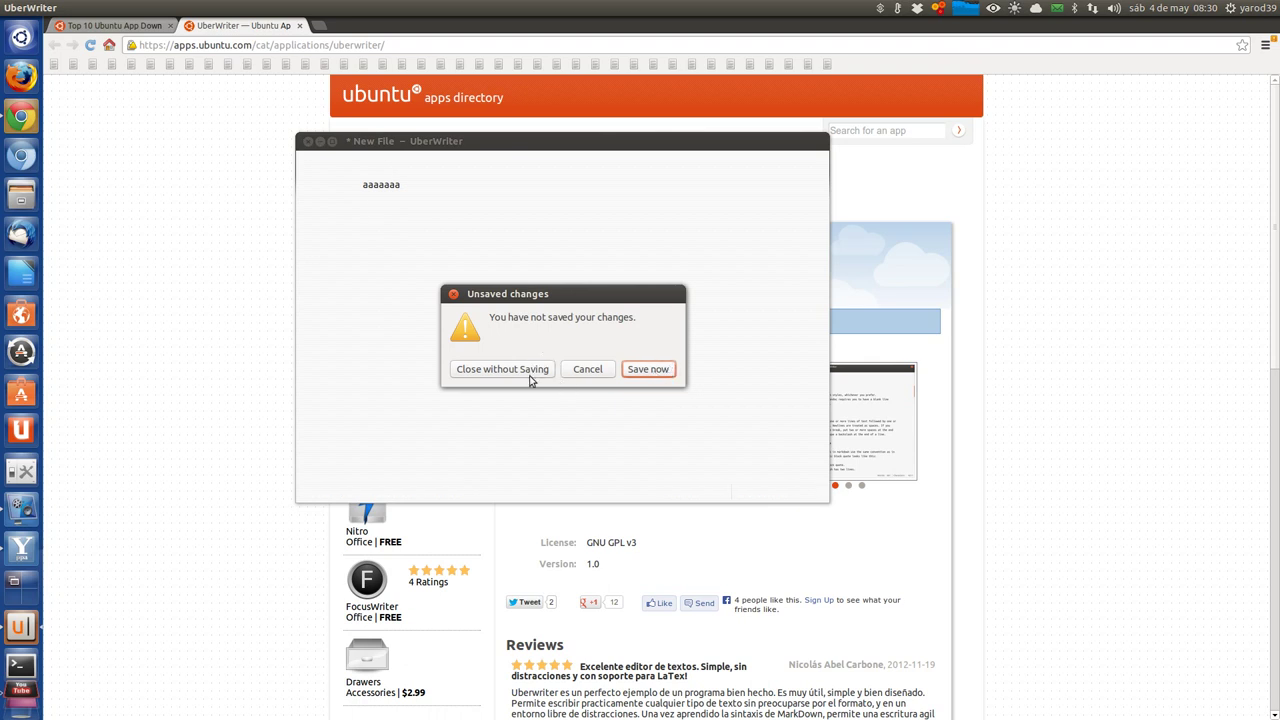
{"action": "left_click", "coordinate": [529, 372]}
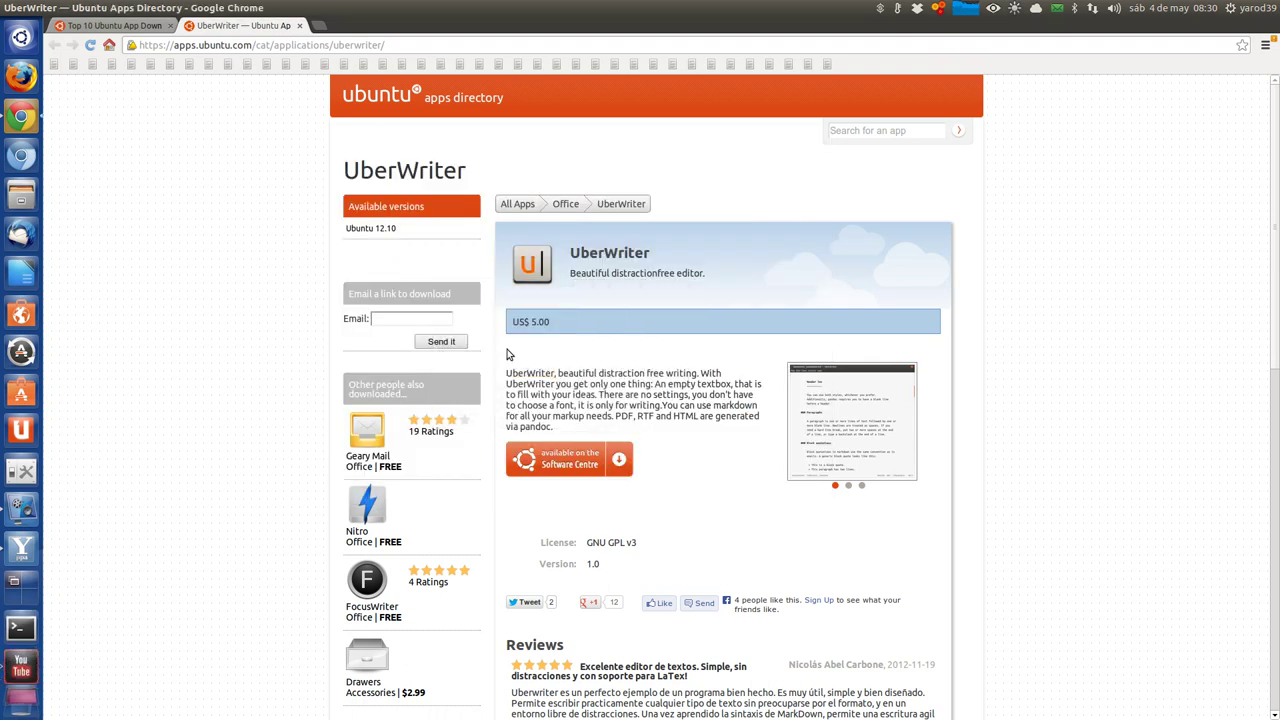
Replace the UberWriter page with the Quick 'n Easy Web Builder page from the Top 10 list, and start that application by searching for "qui"
{"action": "left_click", "coordinate": [300, 27]}
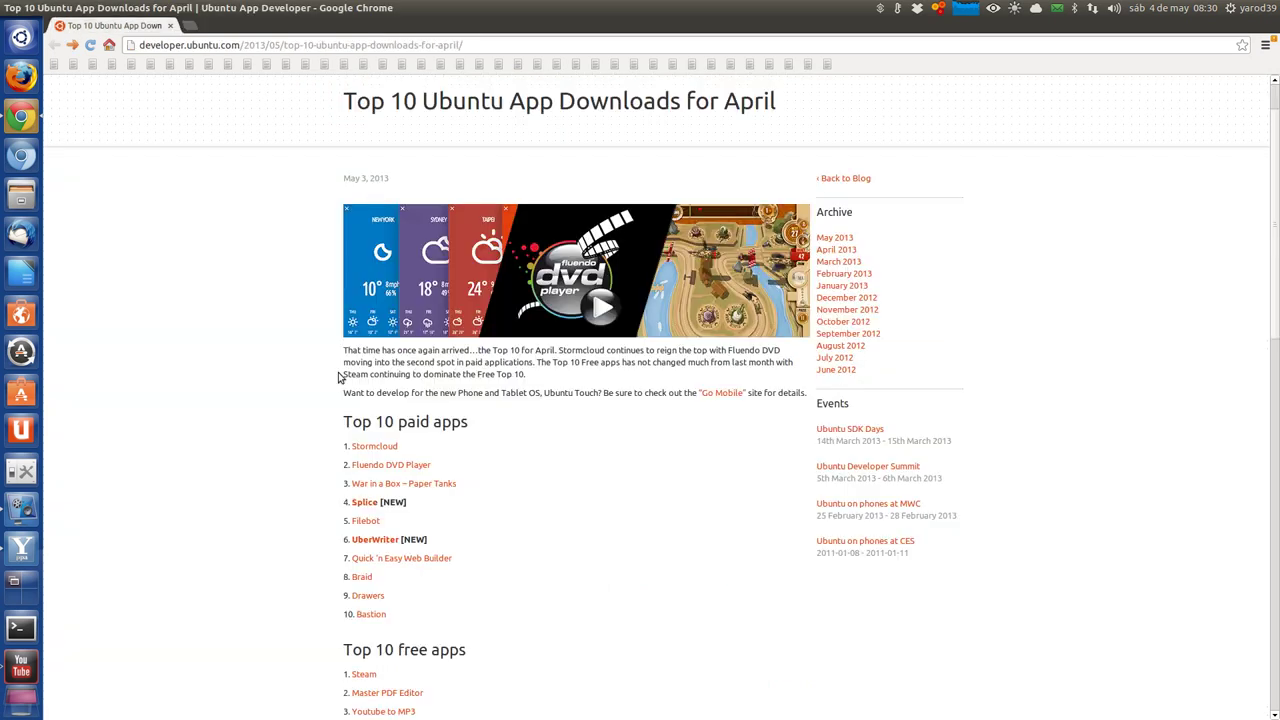
{"action": "left_click", "coordinate": [381, 561]}
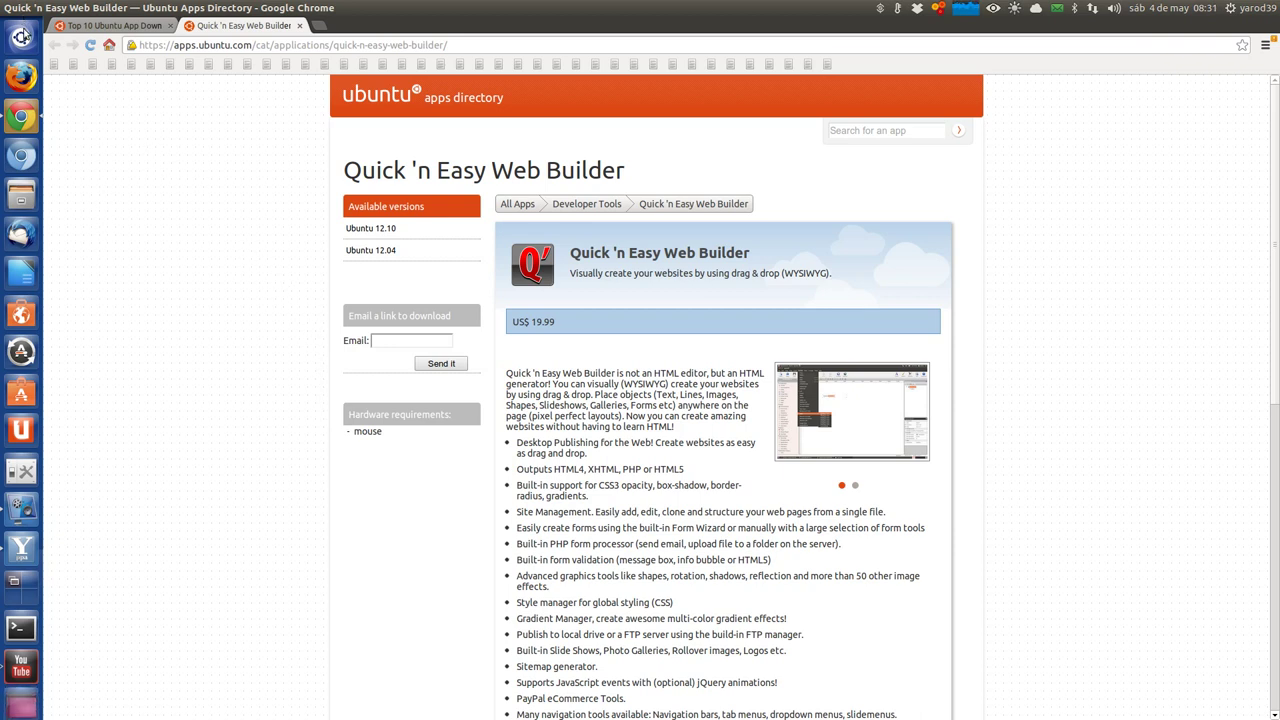
{"action": "key", "text": "super"}
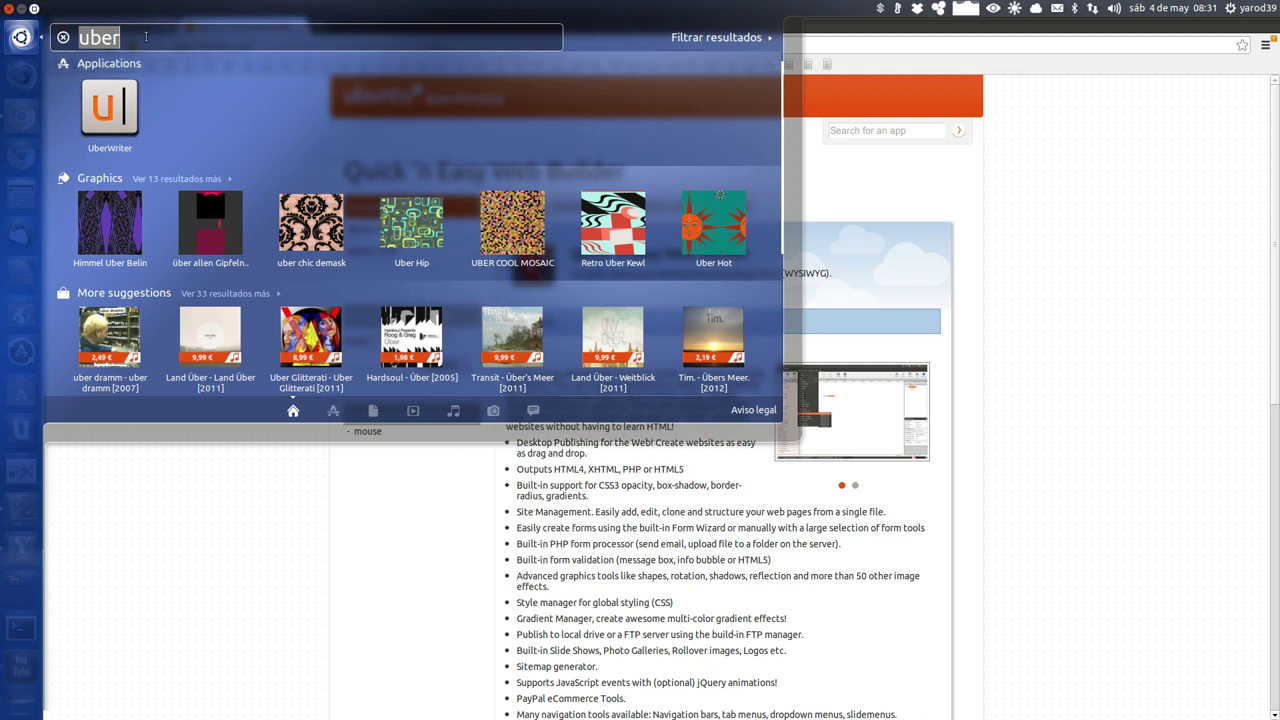
{"action": "key", "text": "BackSpace"}
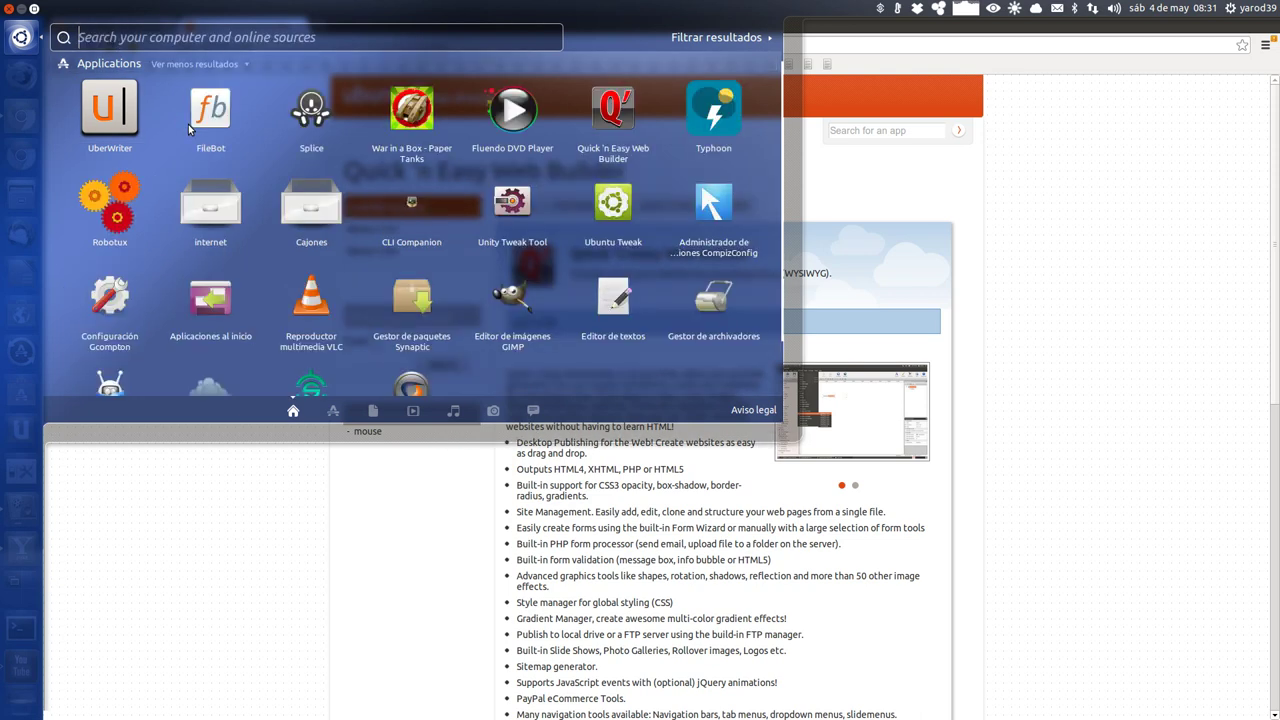
{"action": "type", "text": "qui"}
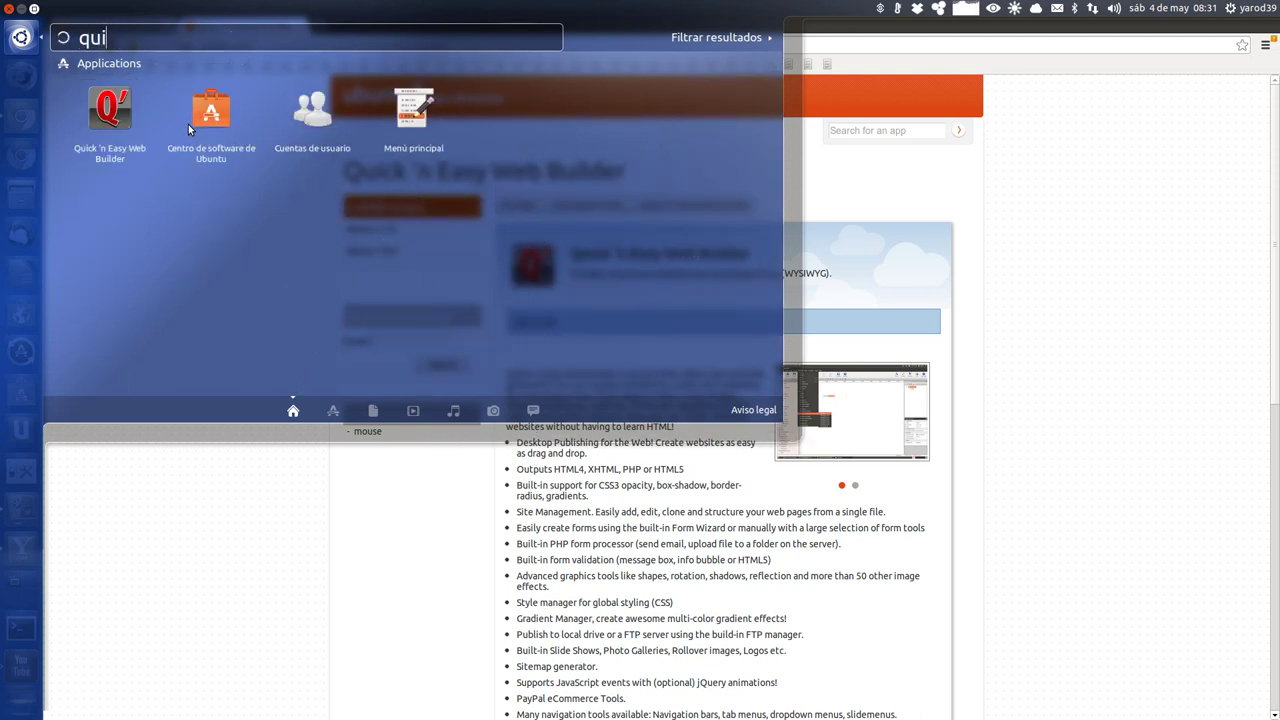
{"action": "left_click", "coordinate": [115, 107]}
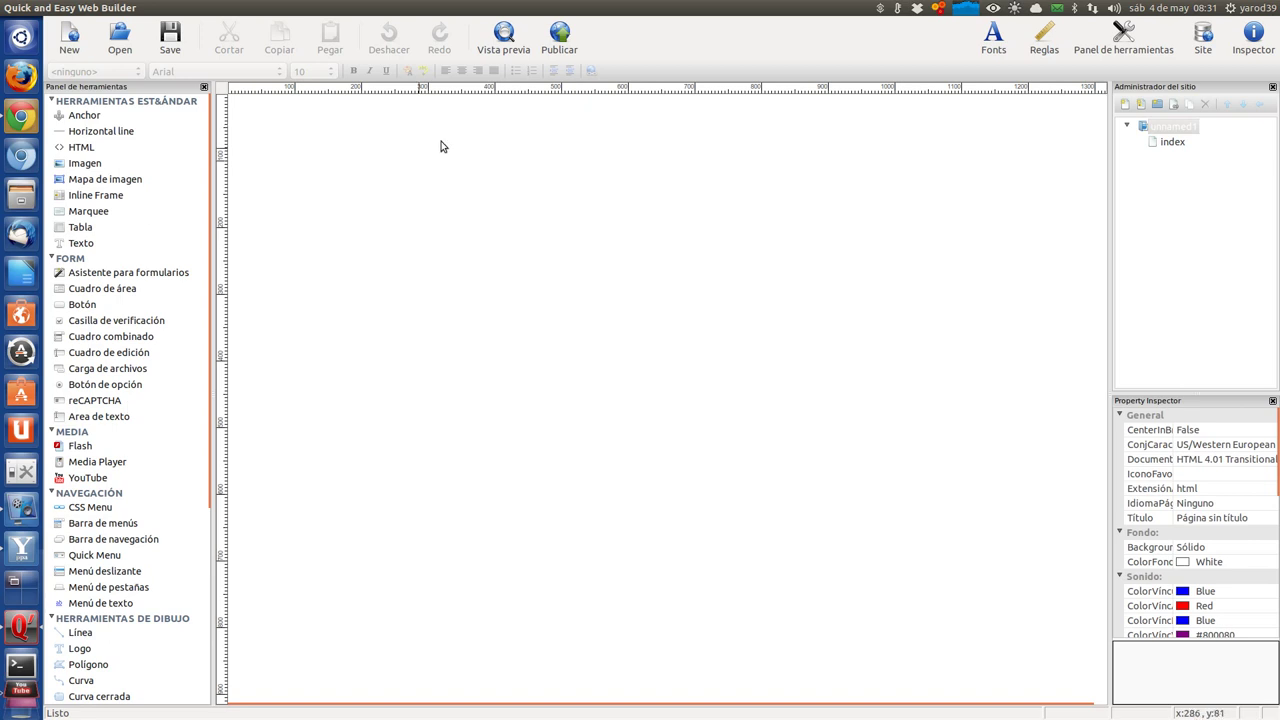
Hide the font formatting toolbar and draw a wide text object, about 1139 by 99, near the top of the blank page
{"action": "left_click", "coordinate": [995, 38]}
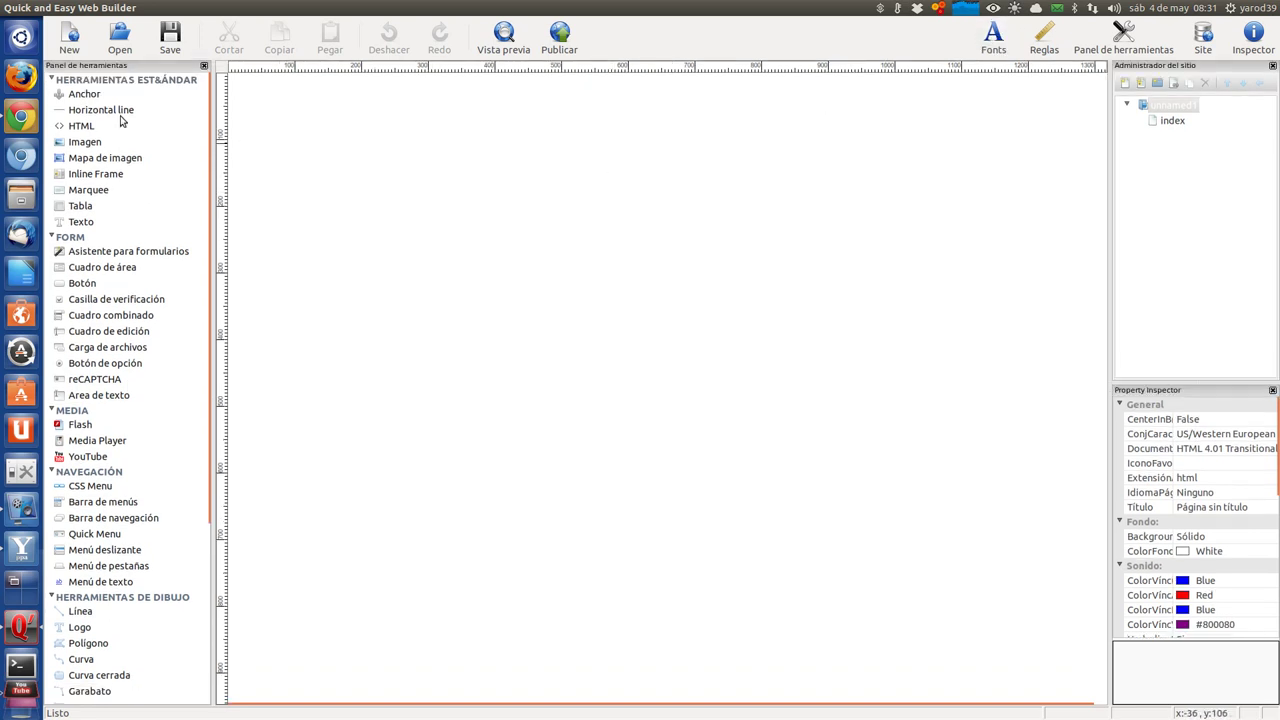
{"action": "left_click", "coordinate": [95, 225]}
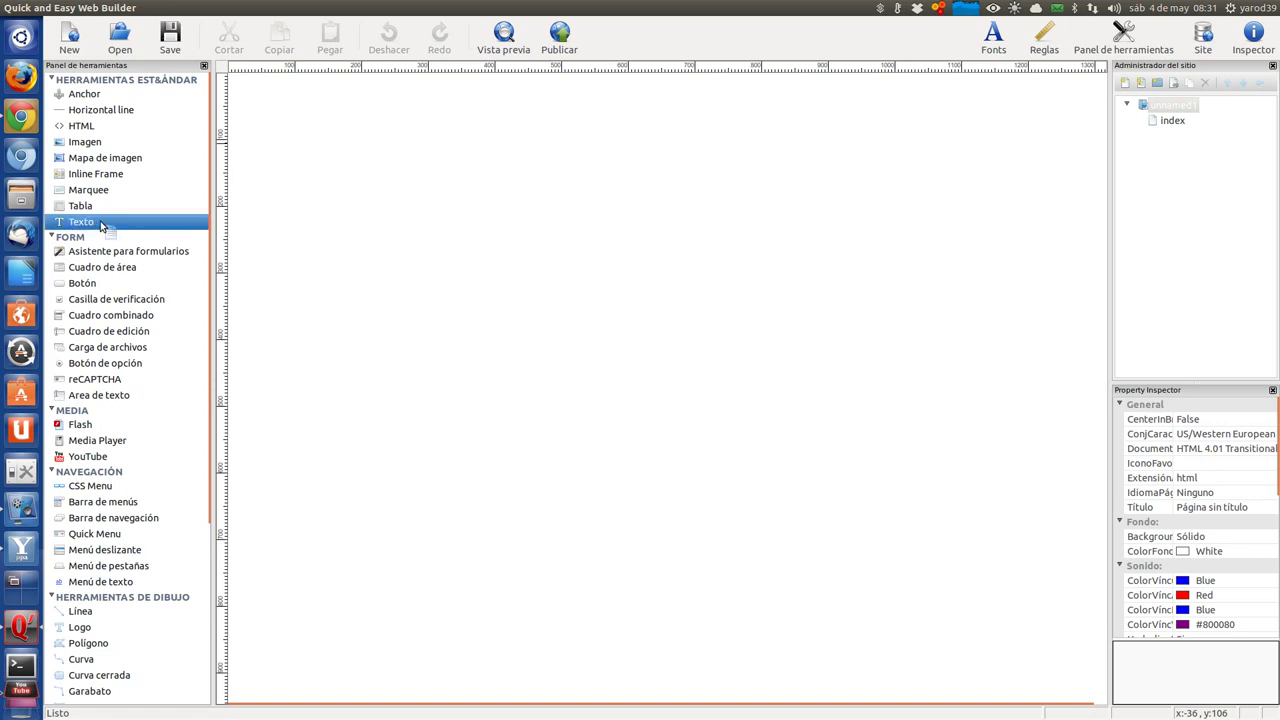
{"action": "left_click", "coordinate": [273, 101]}
{"action": "left_click_drag", "start_coordinate": [308, 124], "coordinate": [1031, 166]}
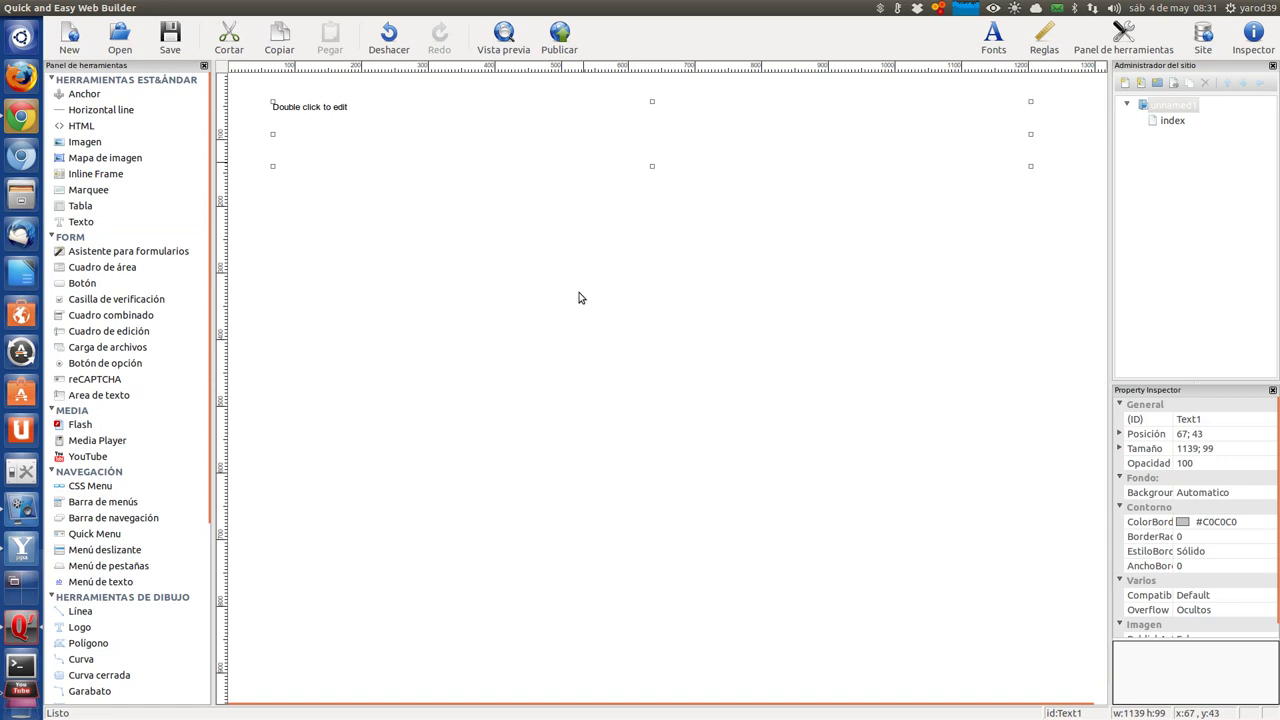
Replace the text object's placeholder text with "ESTO ES UN EJEMPLO DE EDICIÓN WEB"
{"action": "double_click", "coordinate": [313, 107]}
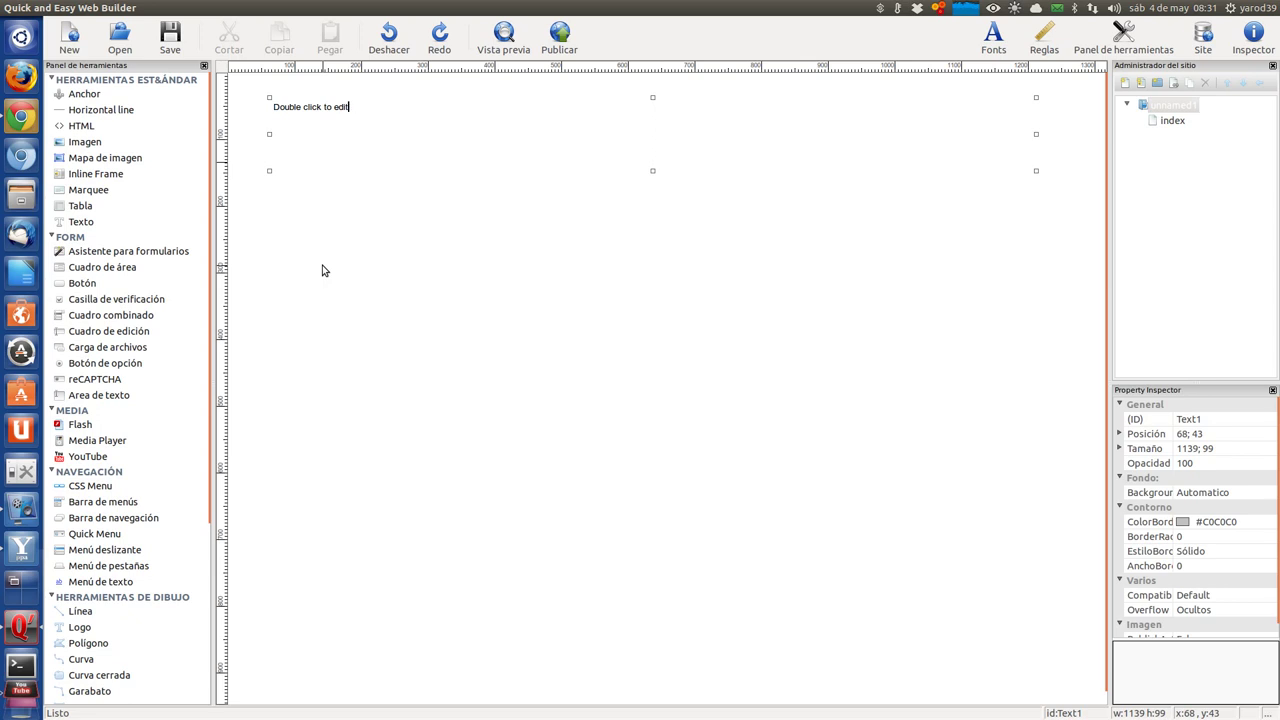
{"action": "key", "text": "BackSpace"}
{"action": "key", "text": "BackSpace"}
{"action": "key", "text": "BackSpace"}
{"action": "key", "text": "BackSpace"}
{"action": "key", "text": "BackSpace"}
{"action": "key", "text": "BackSpace"}
{"action": "key", "text": "BackSpace"}
{"action": "key", "text": "BackSpace"}
{"action": "key", "text": "BackSpace"}
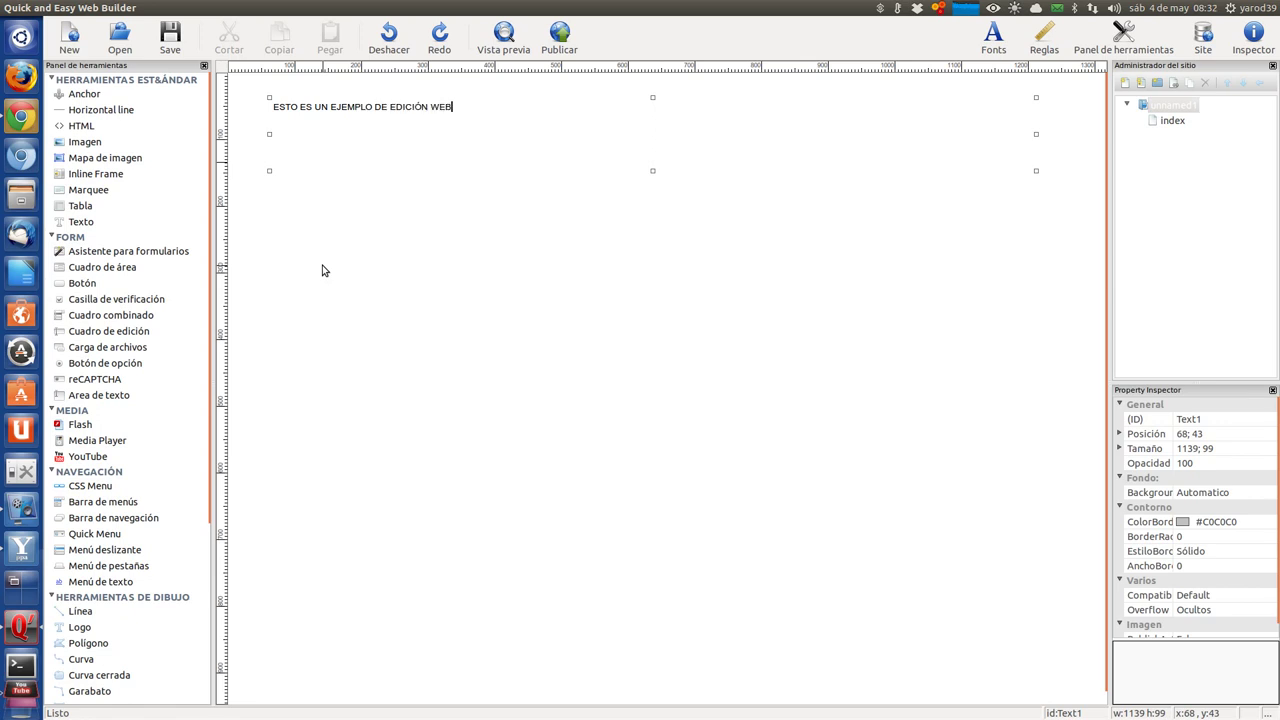
Select the whole sample text line and examine its general, background, border and image properties in the Property Inspector
{"action": "double_click", "coordinate": [354, 106]}
{"action": "left_click", "coordinate": [355, 106]}
{"action": "left_click_drag", "start_coordinate": [272, 107], "coordinate": [465, 110]}
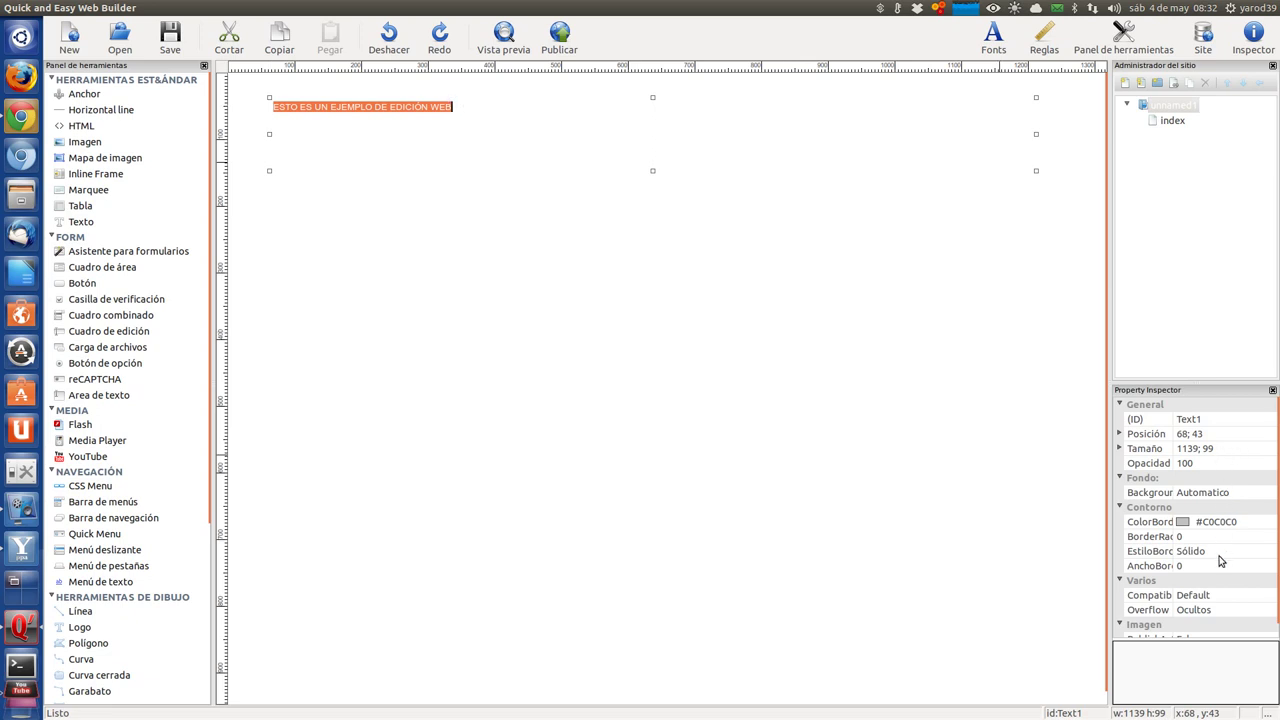
{"action": "left_click", "coordinate": [1211, 419]}
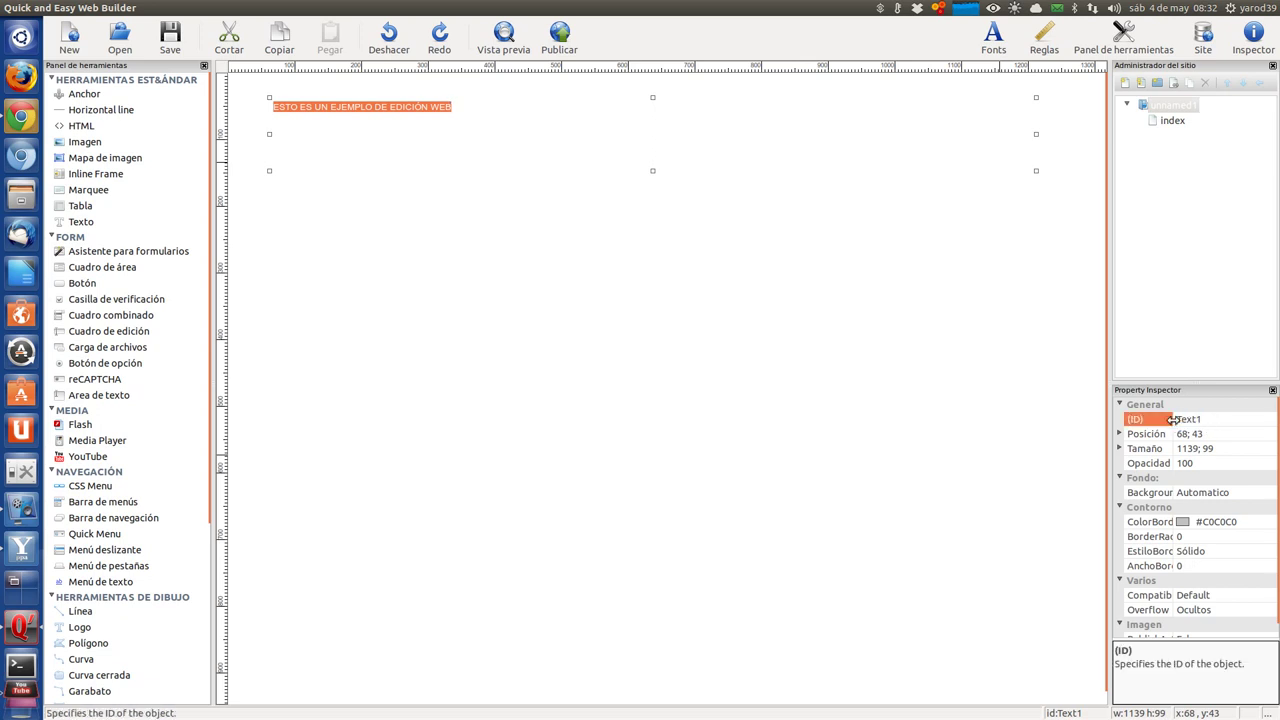
{"action": "left_click", "coordinate": [1167, 420]}
{"action": "left_click", "coordinate": [1168, 406]}
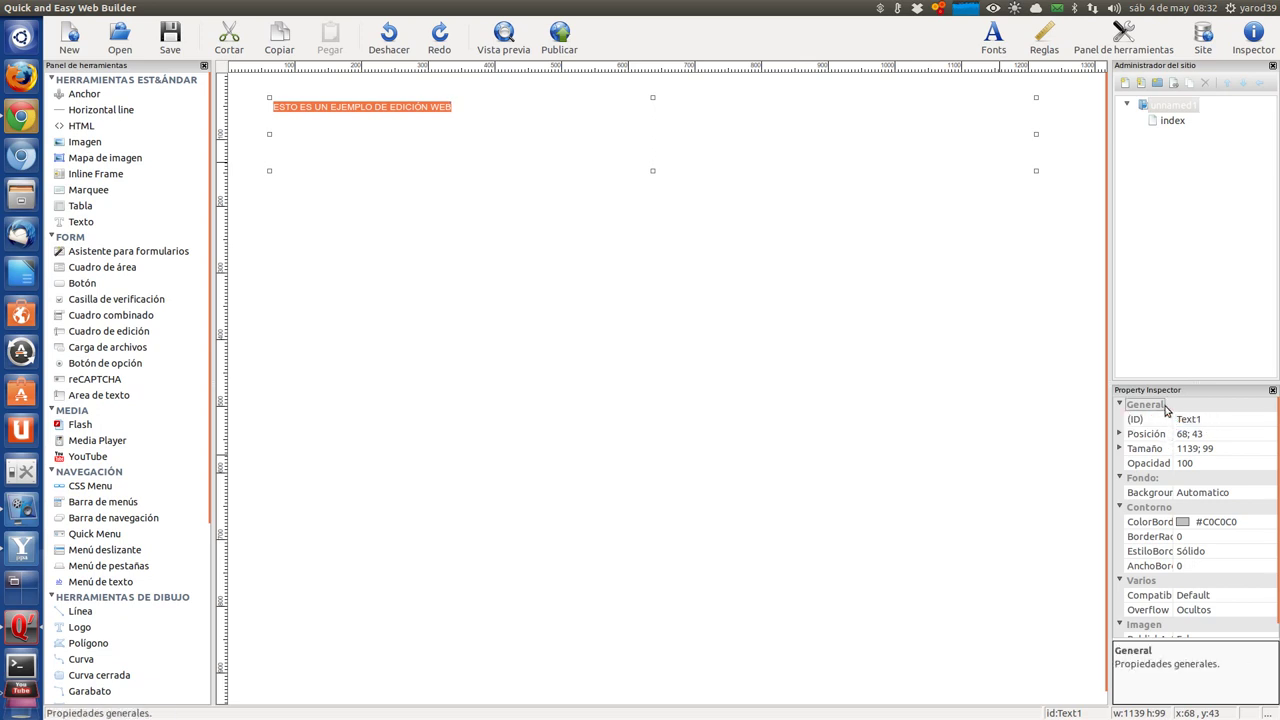
{"action": "left_click", "coordinate": [1190, 450]}
{"action": "left_click", "coordinate": [1192, 466]}
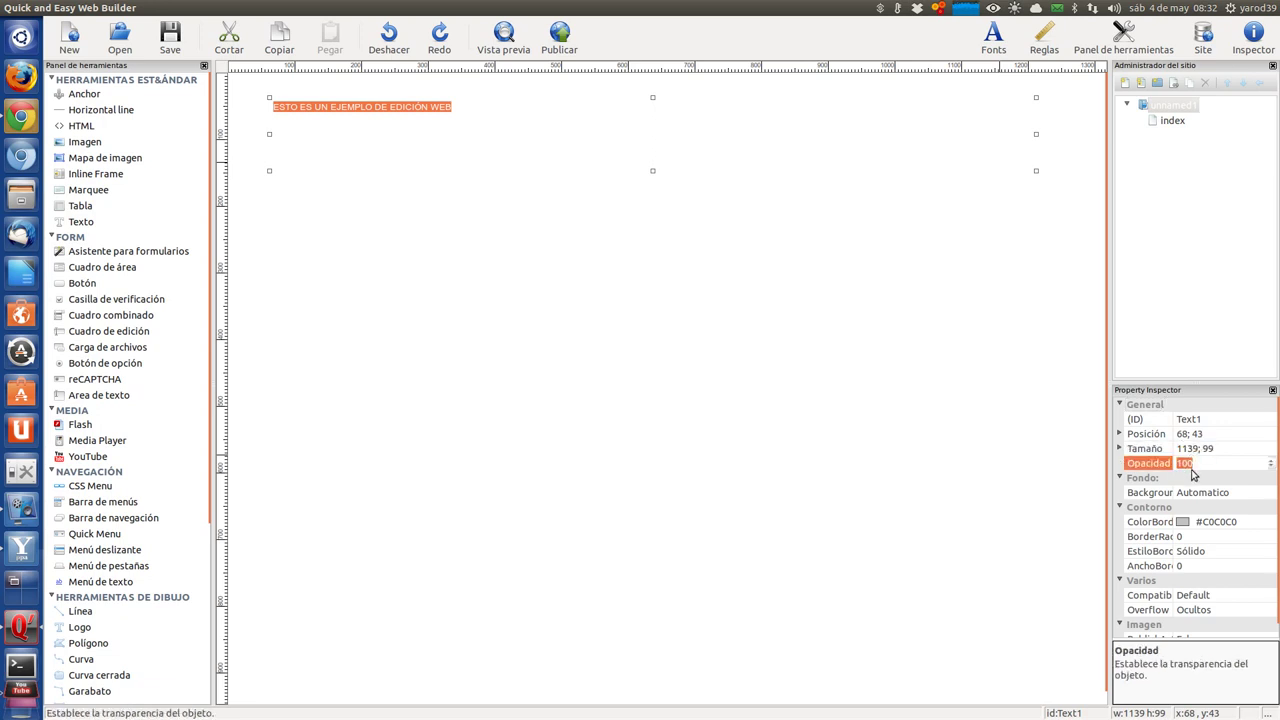
{"action": "left_click", "coordinate": [1189, 492]}
{"action": "left_click", "coordinate": [1166, 537]}
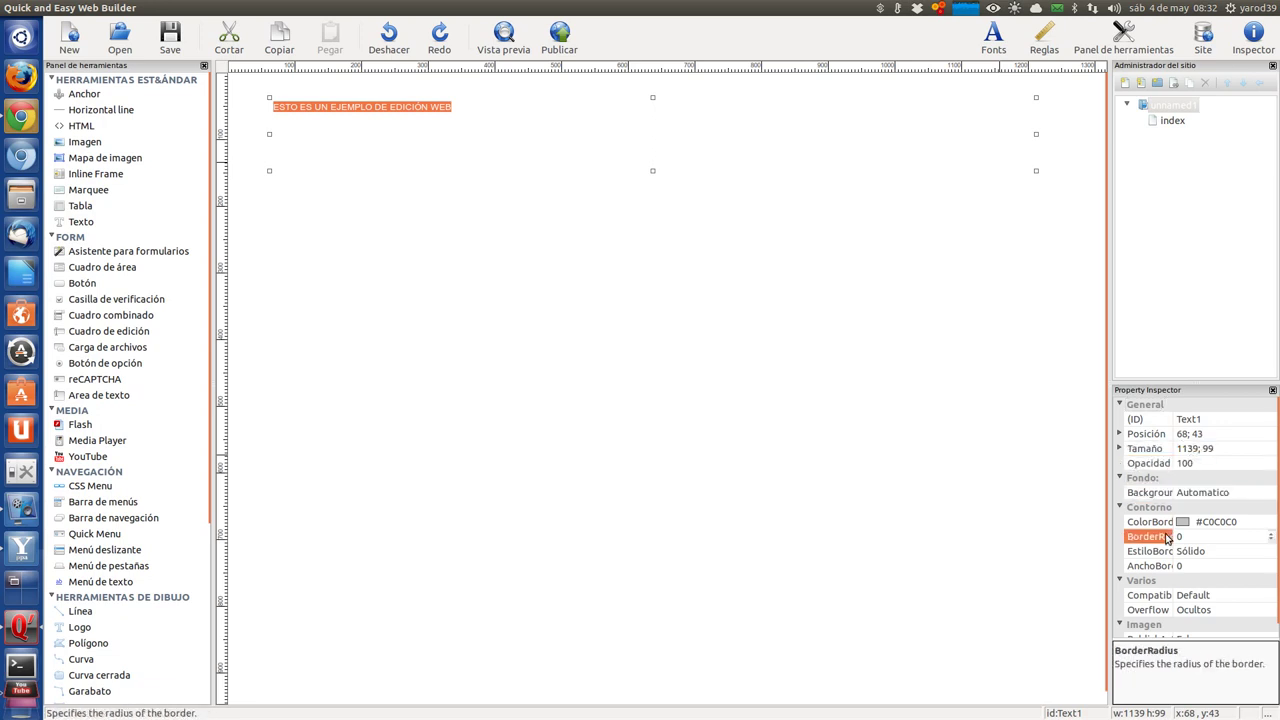
{"action": "left_click", "coordinate": [1159, 632]}
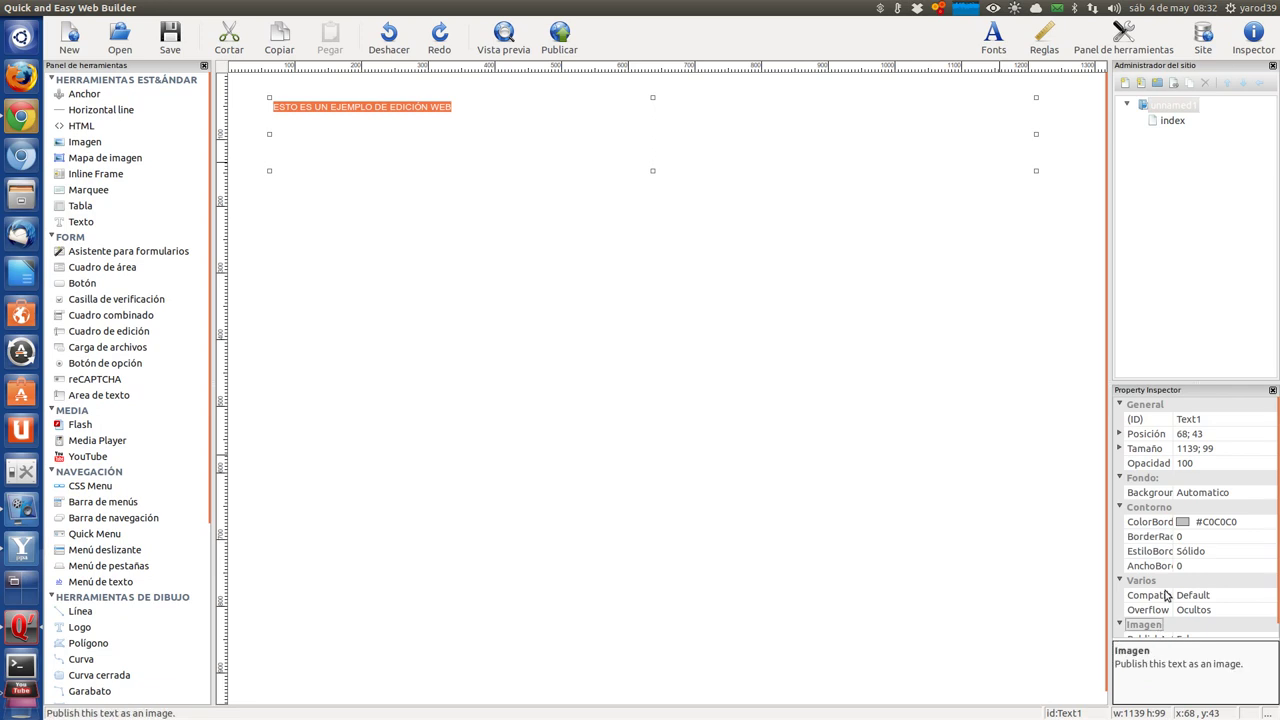
Move the Property Inspector above the site manager and view the text object's PublishAsImage property
{"action": "left_click_drag", "start_coordinate": [1218, 390], "coordinate": [1217, 357]}
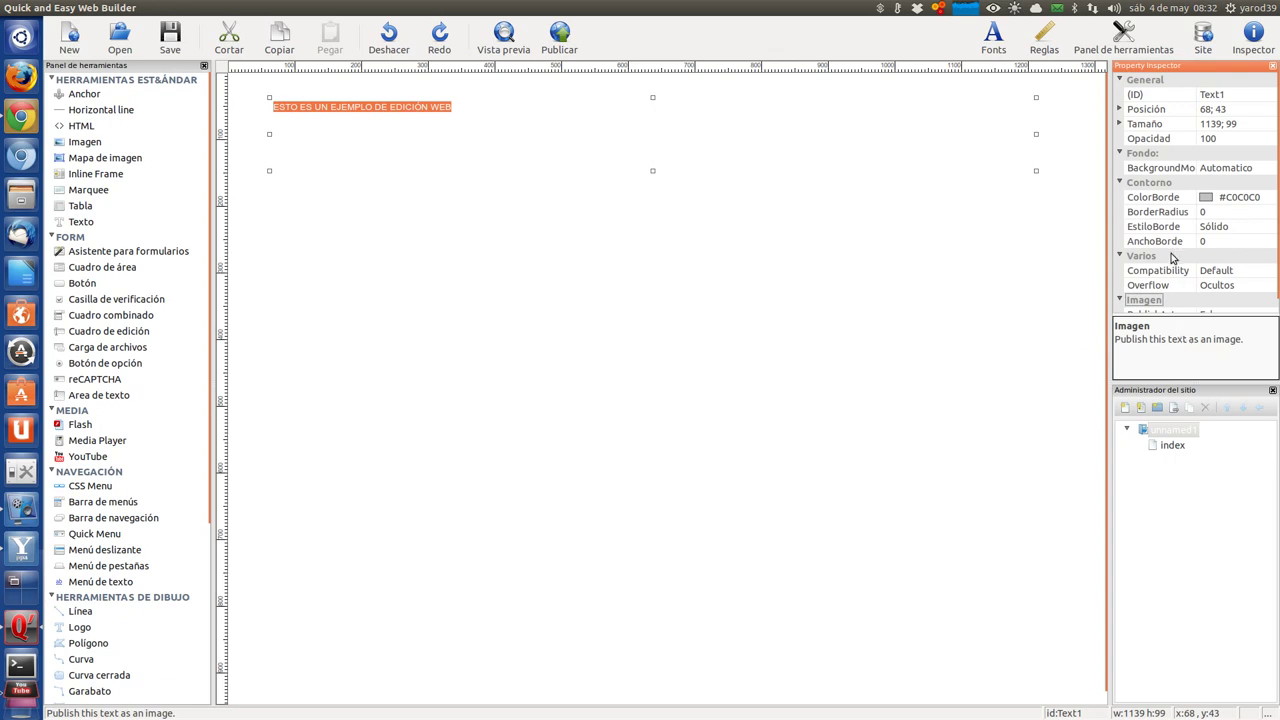
{"action": "scroll", "coordinate": [1174, 256], "scroll_direction": "down", "scroll_amount": 1}
{"action": "left_click", "coordinate": [1192, 301]}
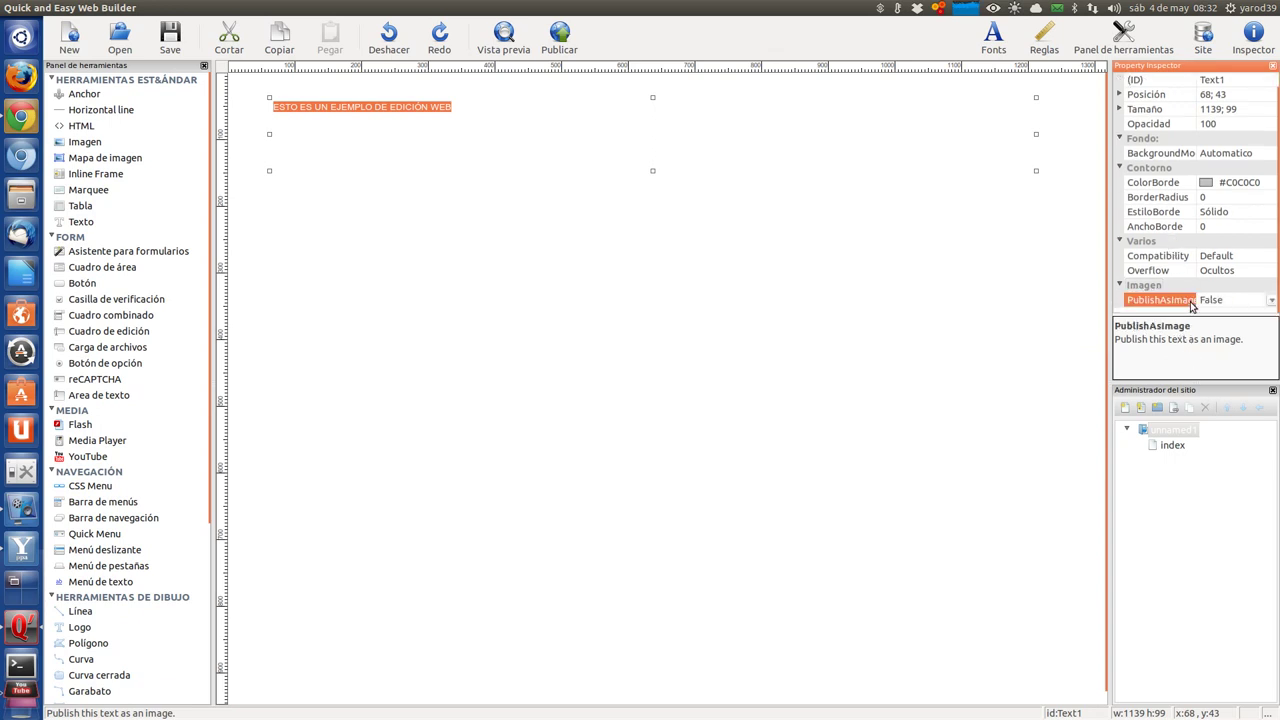
{"action": "left_click", "coordinate": [398, 135]}
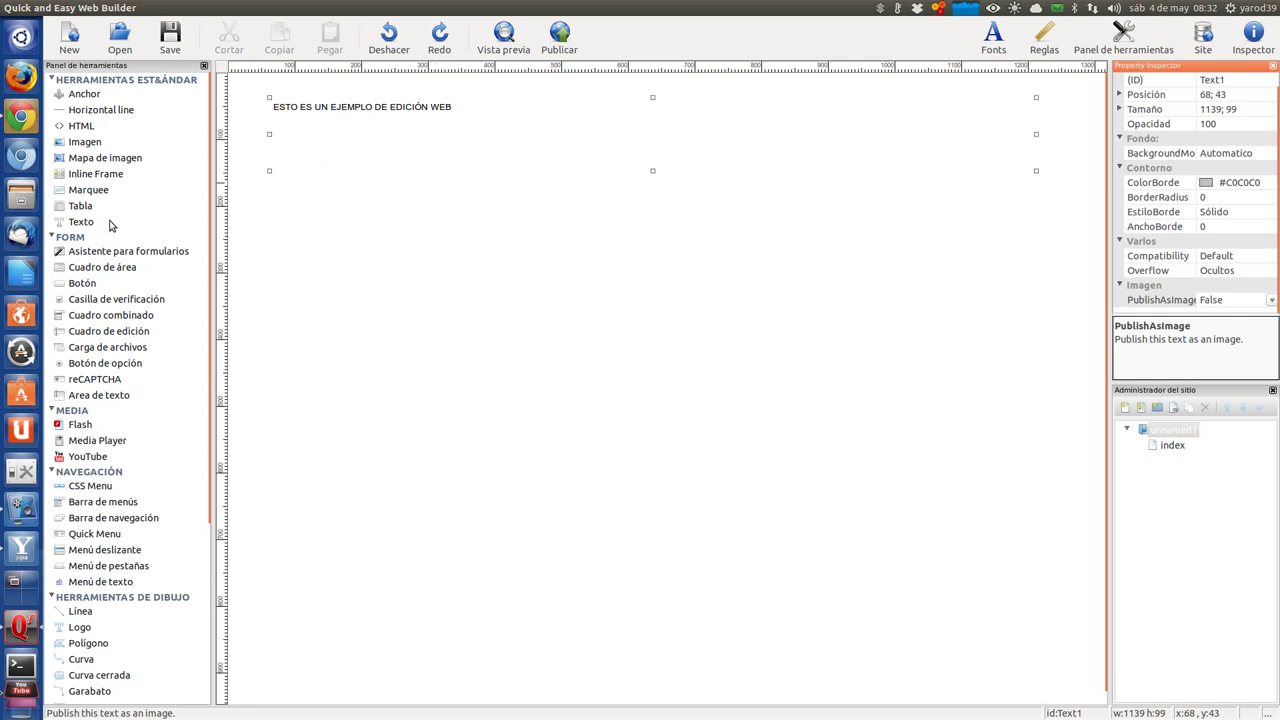
Place a YouTube object just below the sample text, at about 64, 124, and enlarge it to about 486 by 275
{"action": "left_click", "coordinate": [87, 458]}
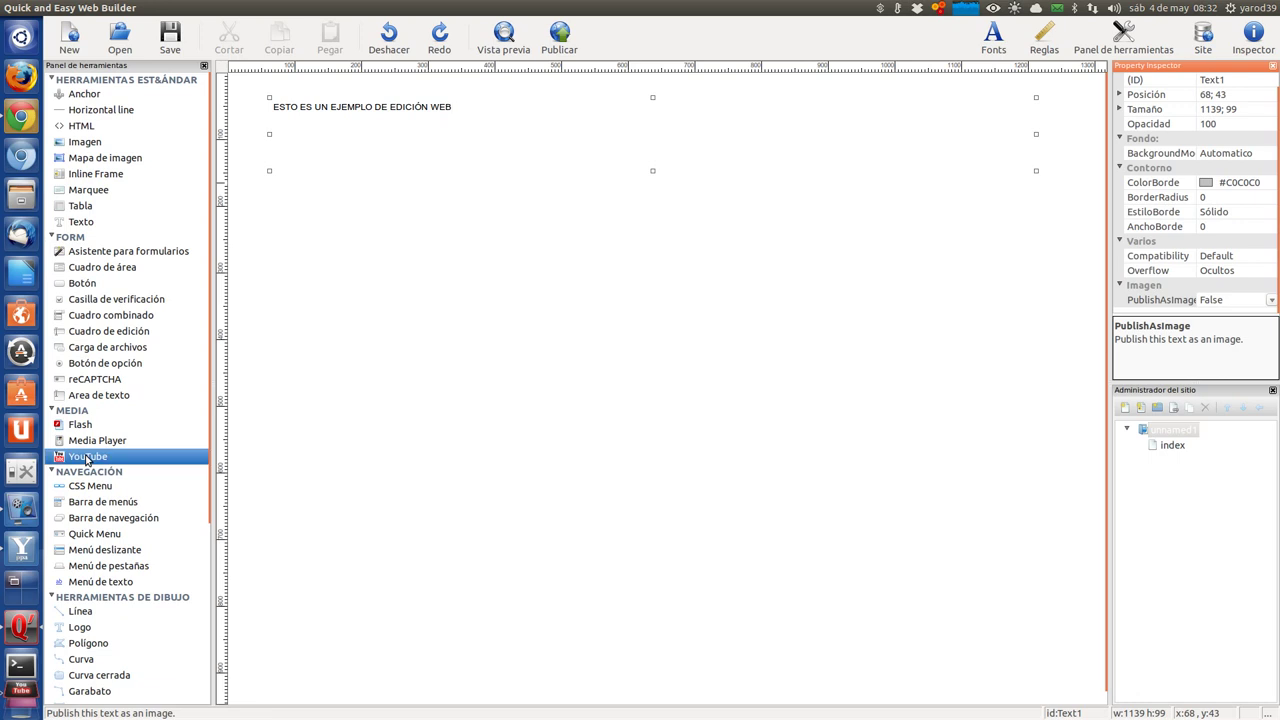
{"action": "left_click", "coordinate": [336, 204]}
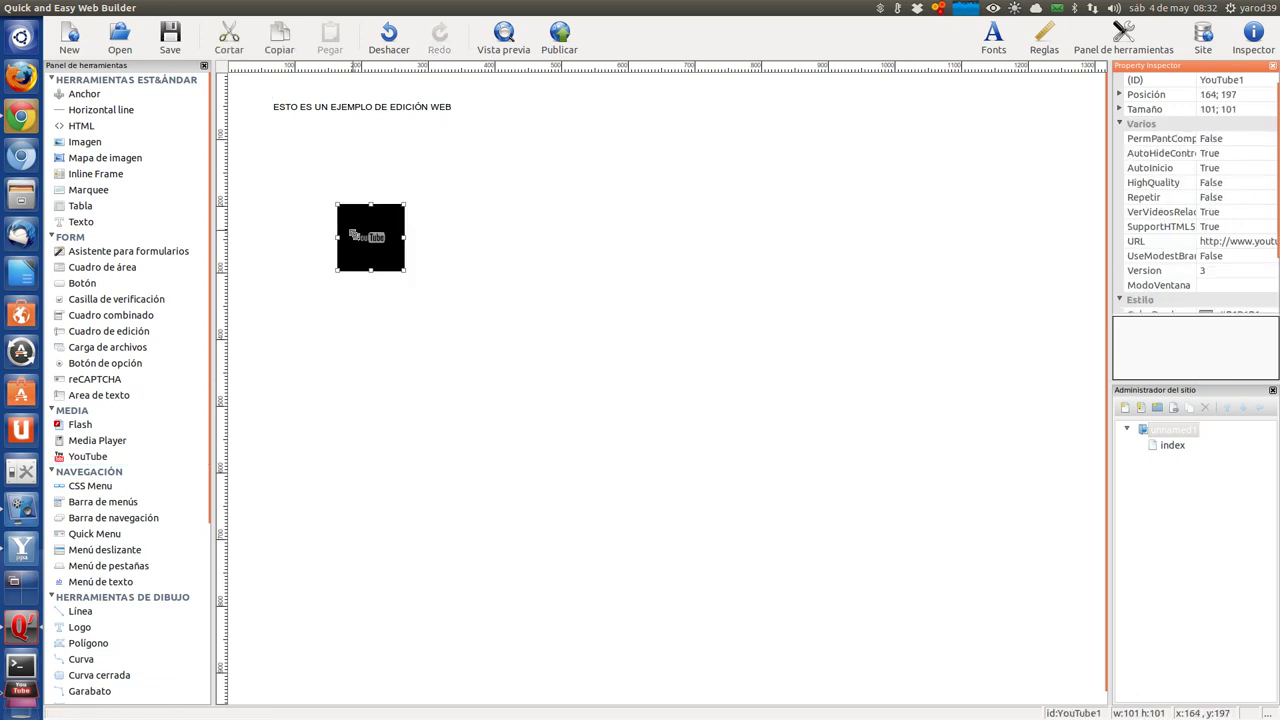
{"action": "left_click_drag", "start_coordinate": [340, 209], "coordinate": [274, 161]}
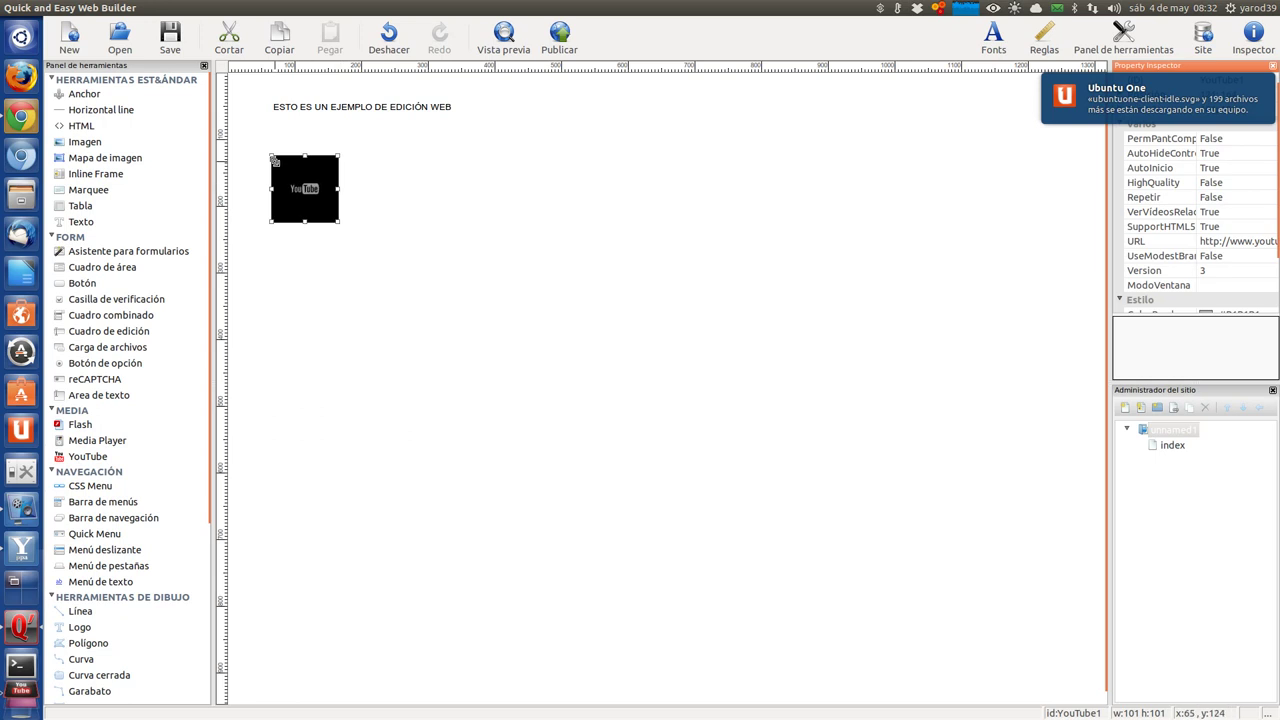
{"action": "left_click_drag", "start_coordinate": [338, 227], "coordinate": [596, 341]}
{"action": "left_click", "coordinate": [326, 224]}
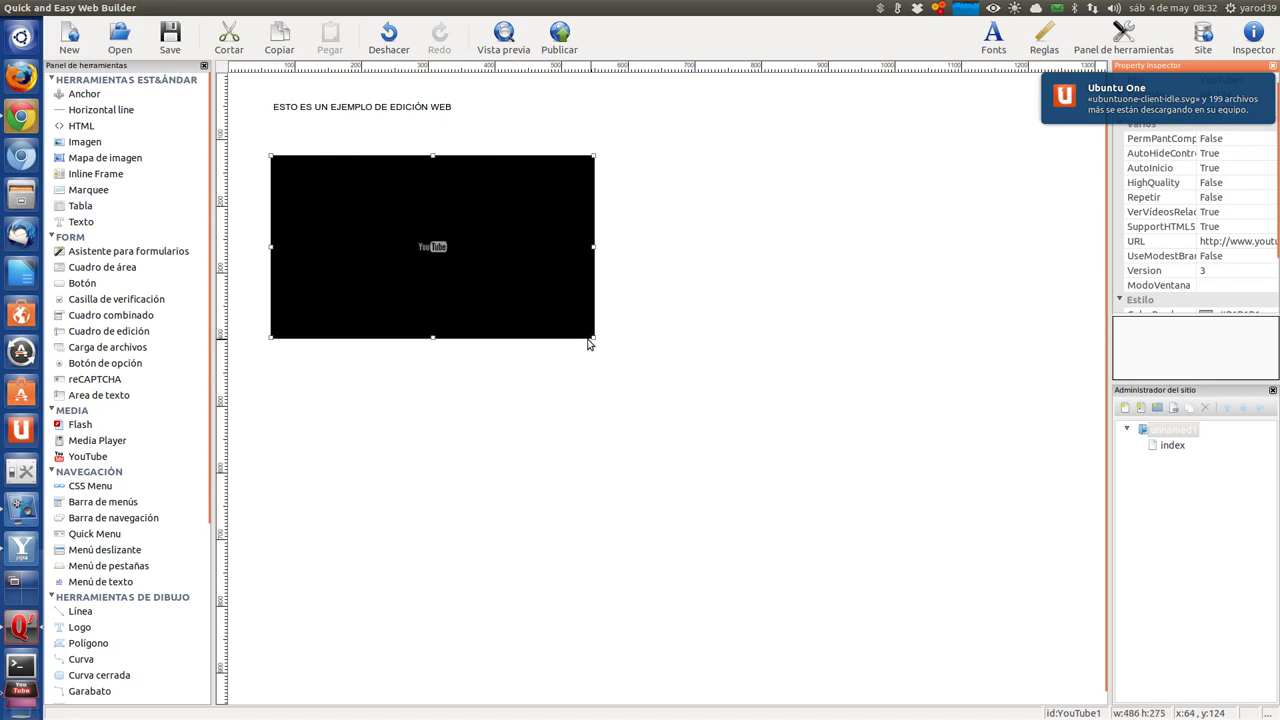
View the YouTube object's generated HTML and close it without making changes
{"action": "right_click", "coordinate": [419, 269]}
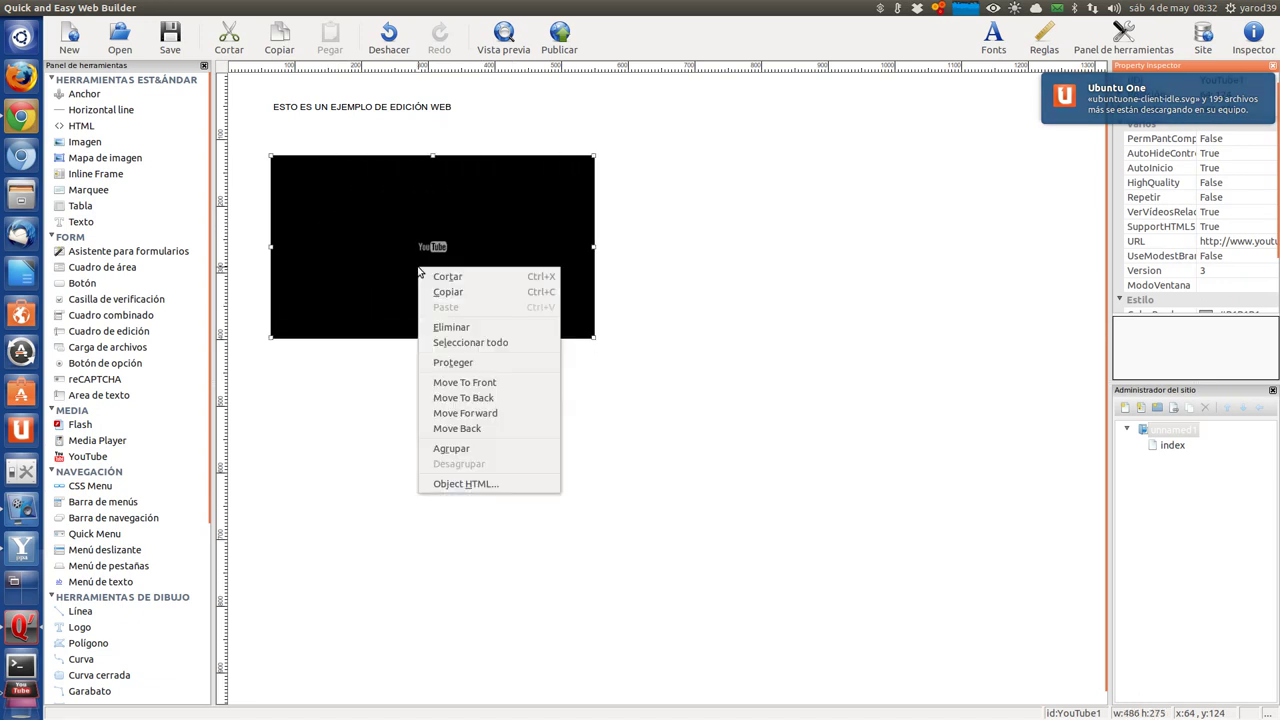
{"action": "left_click", "coordinate": [474, 486]}
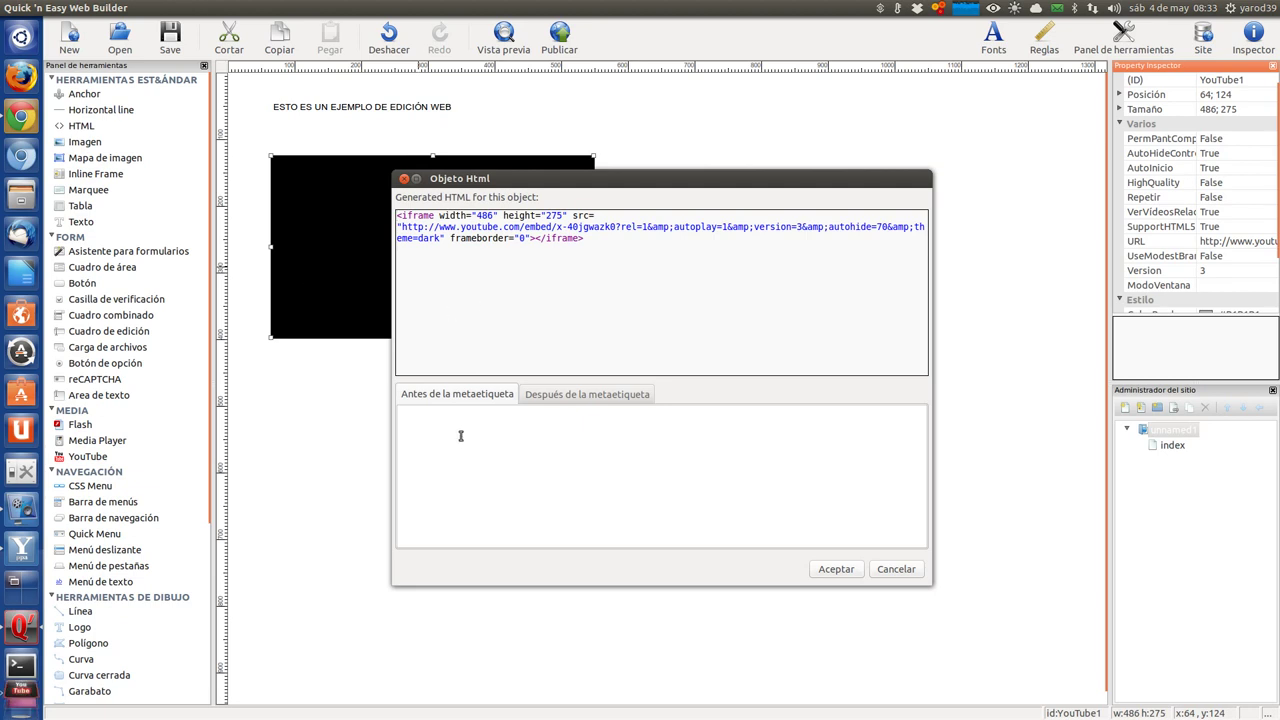
{"action": "left_click", "coordinate": [900, 569]}
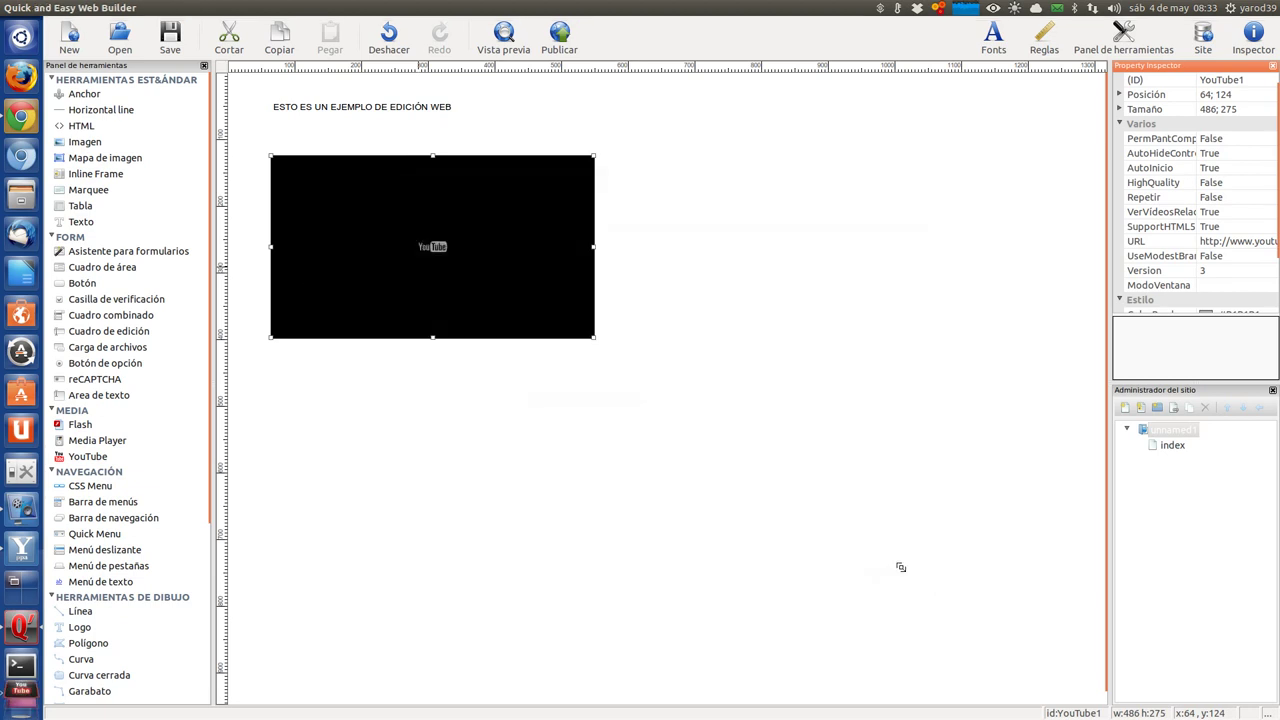
View the website publishing settings and the choices for which pages to publish, and leave without publishing
{"action": "left_click", "coordinate": [560, 45]}
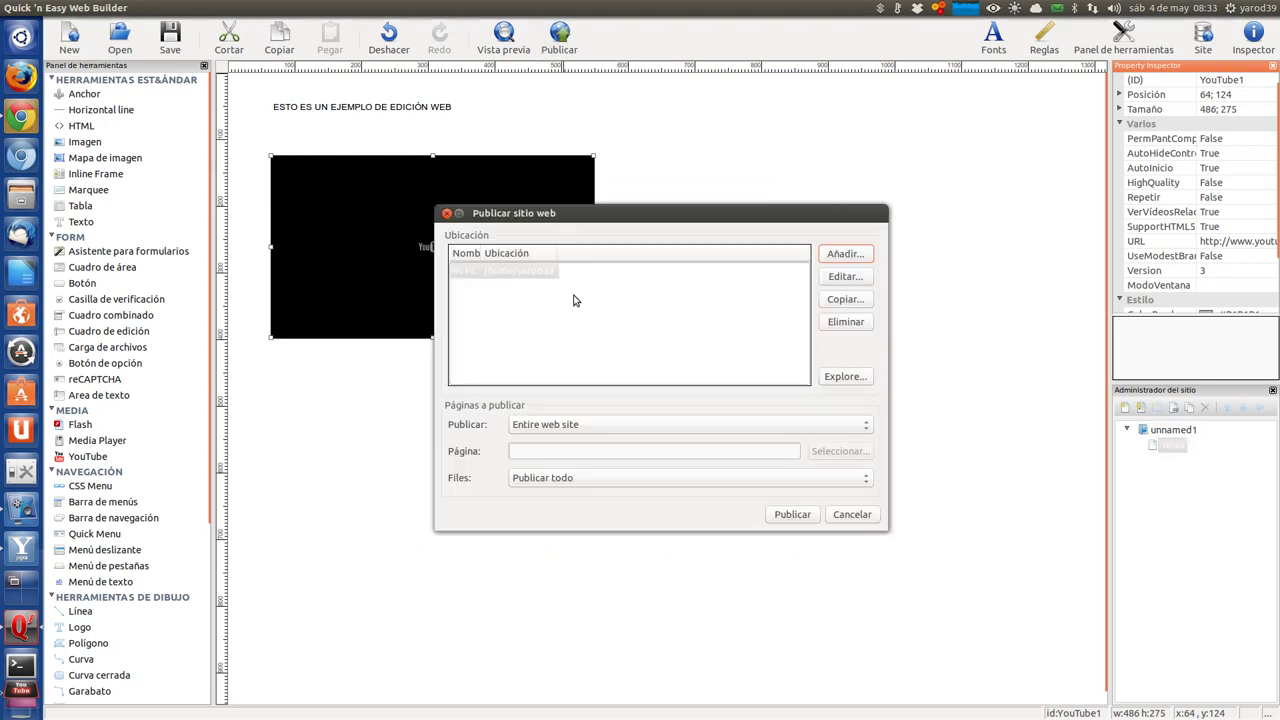
{"action": "left_click", "coordinate": [605, 426]}
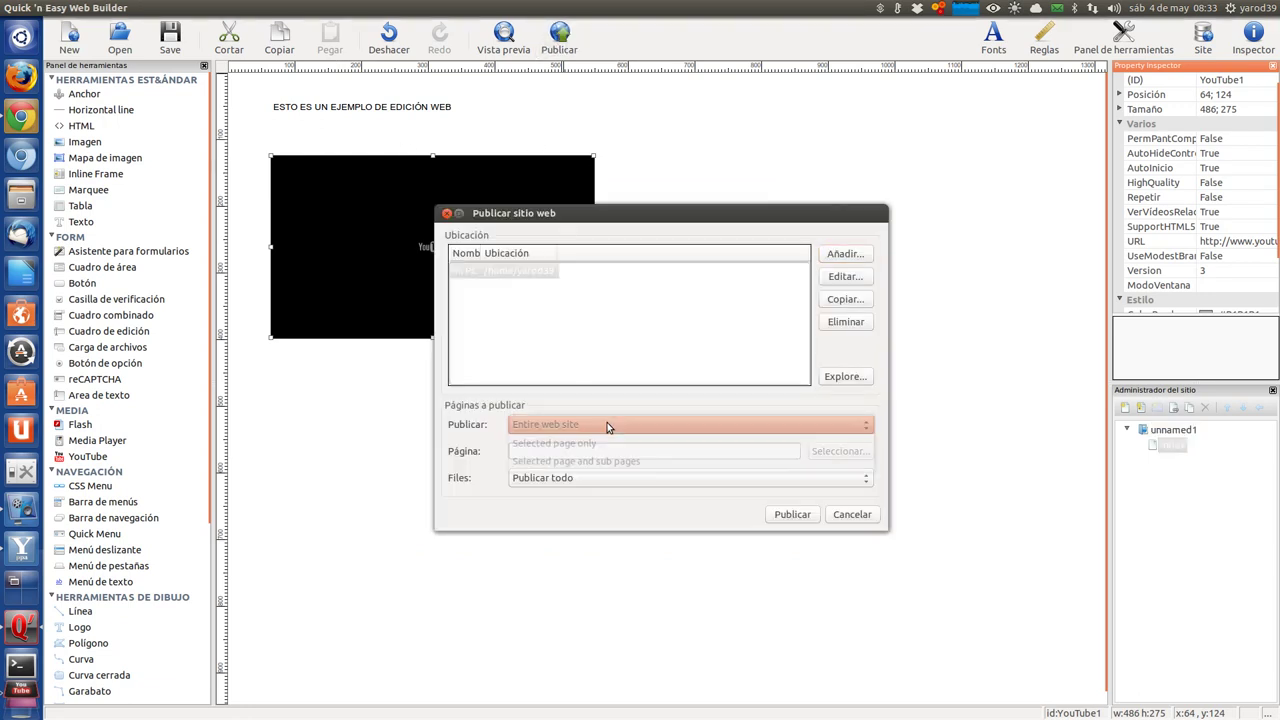
{"action": "left_click", "coordinate": [606, 426]}
{"action": "left_click", "coordinate": [607, 426]}
{"action": "left_click", "coordinate": [607, 426]}
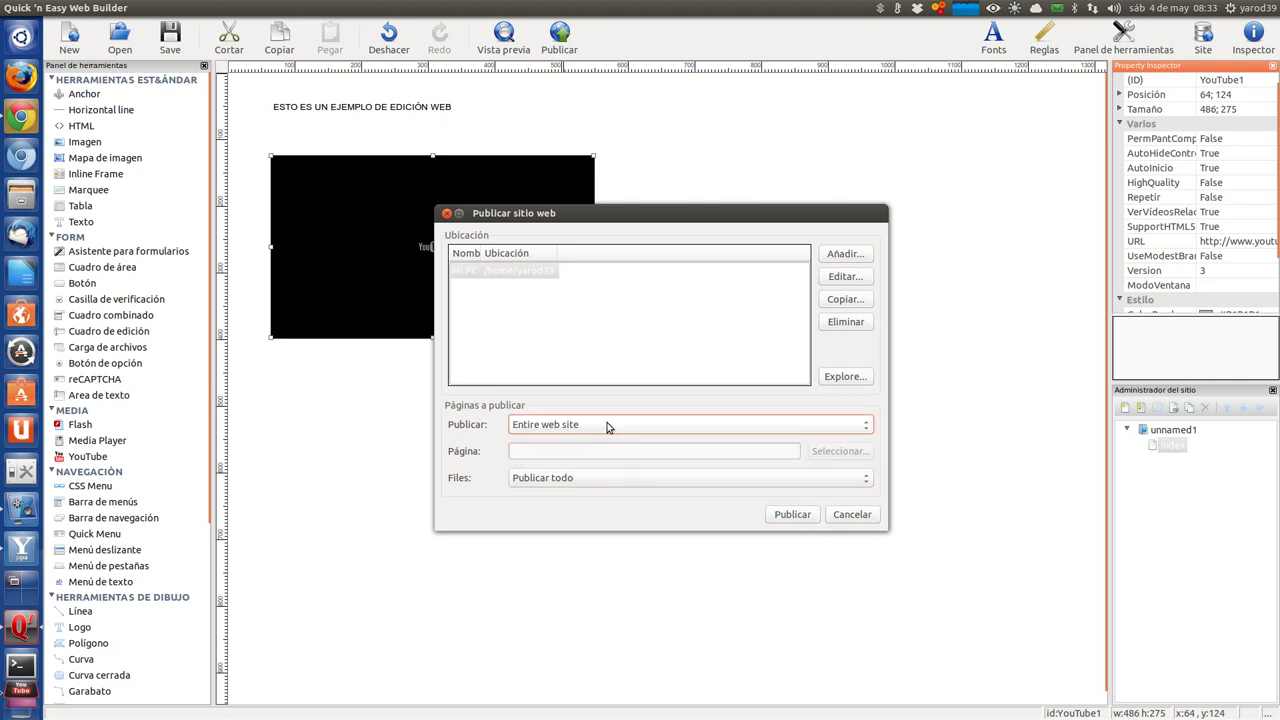
{"action": "left_click", "coordinate": [852, 515]}
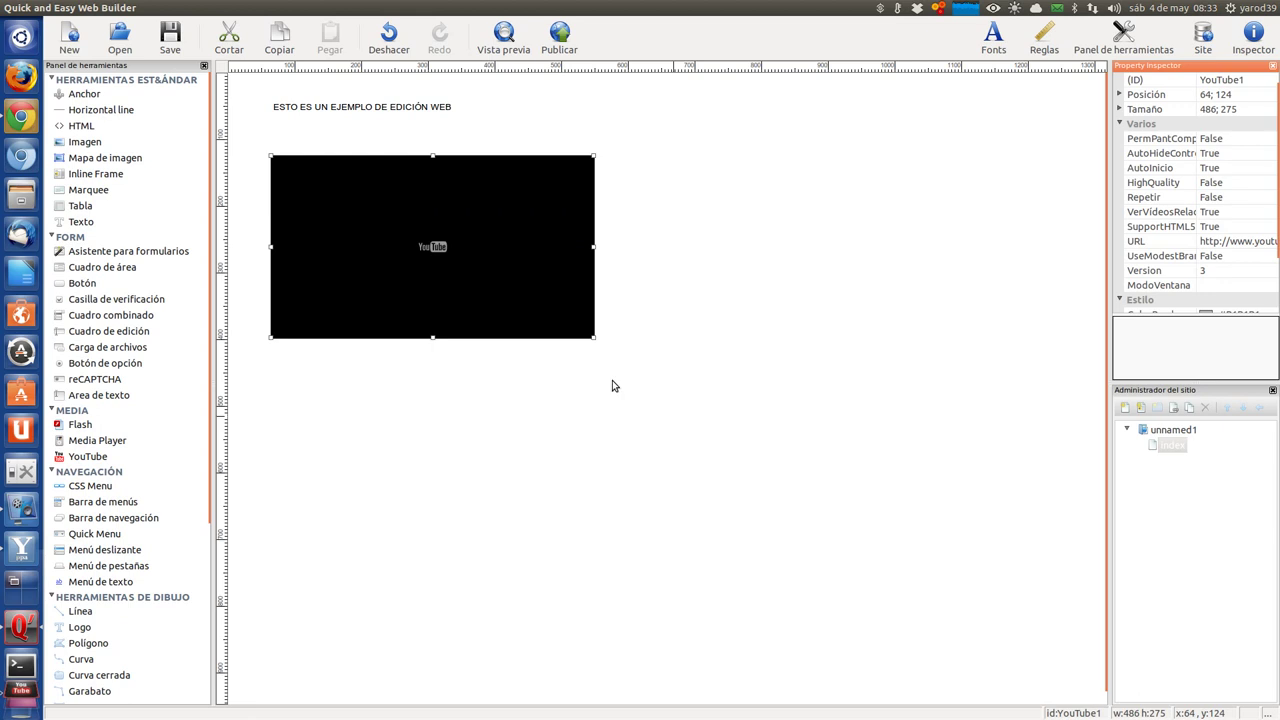
Select the whole sample text line and set its text object's width to 3000
{"action": "left_click", "coordinate": [349, 107]}
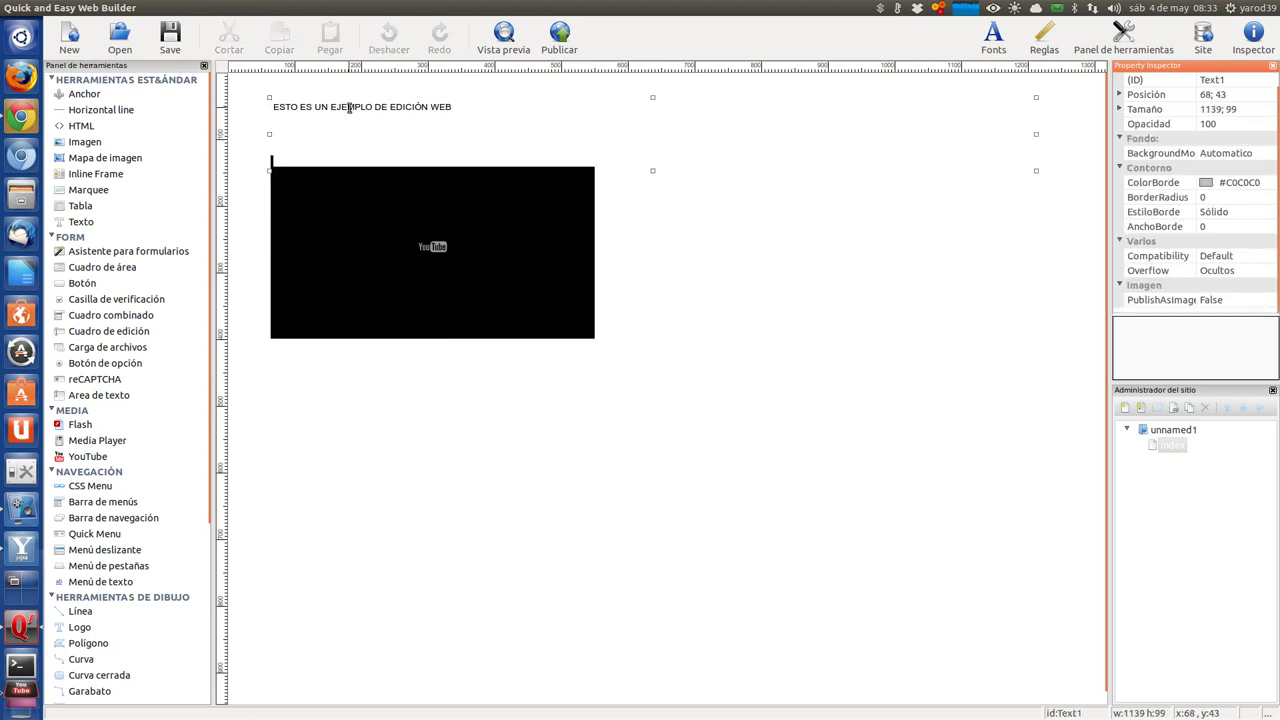
{"action": "double_click", "coordinate": [349, 107]}
{"action": "left_click", "coordinate": [349, 107]}
{"action": "left_click_drag", "start_coordinate": [450, 107], "coordinate": [276, 106]}
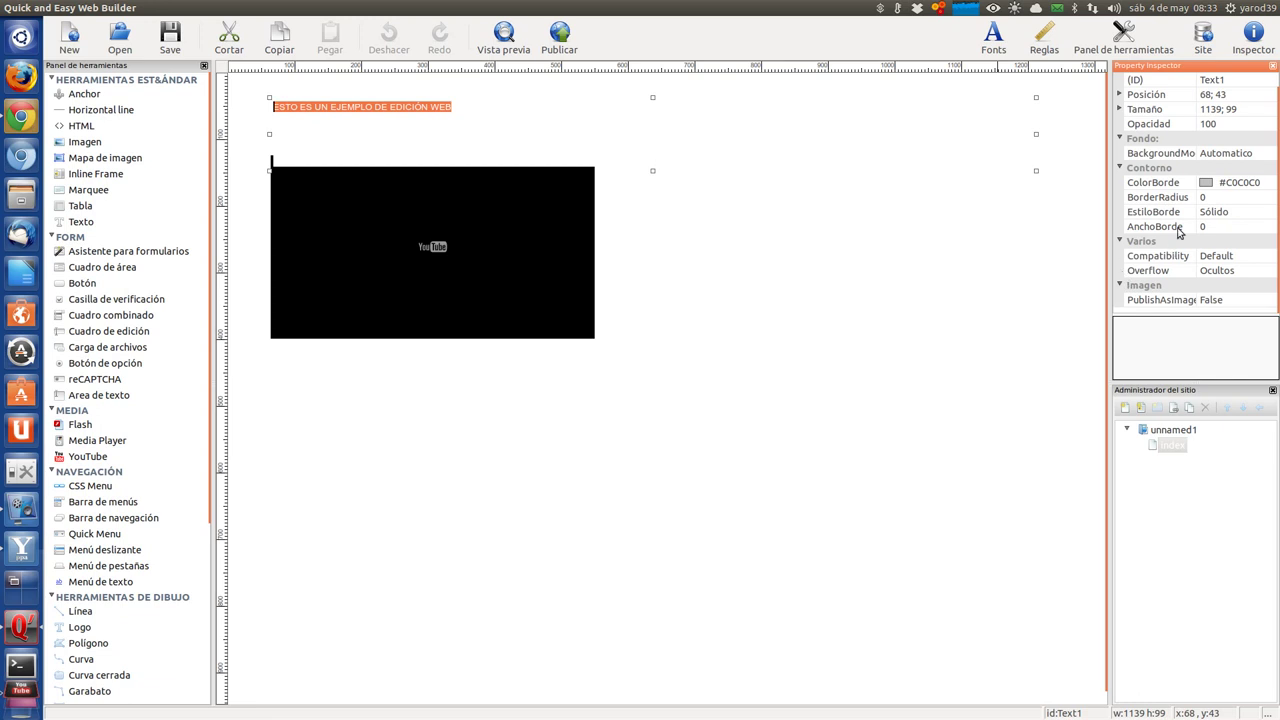
{"action": "double_click", "coordinate": [1209, 116]}
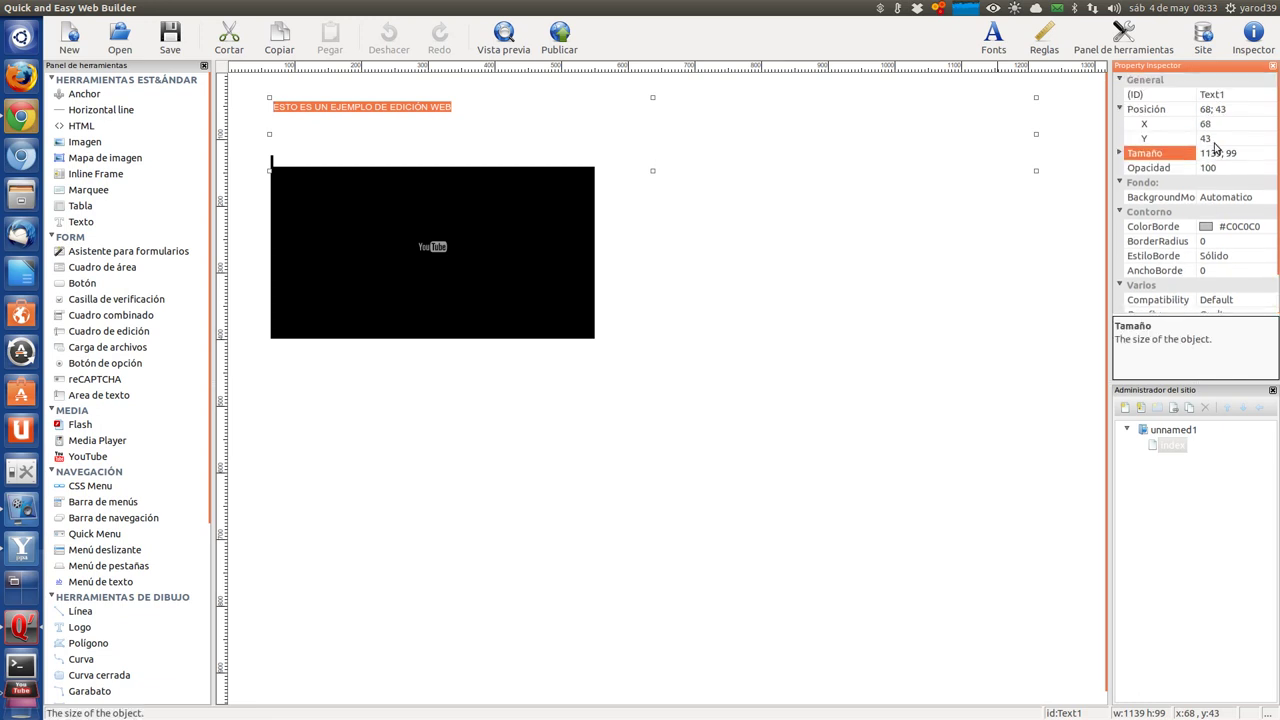
{"action": "double_click", "coordinate": [1210, 152]}
{"action": "type", "text": "3000"}
{"action": "key", "text": "Return"}
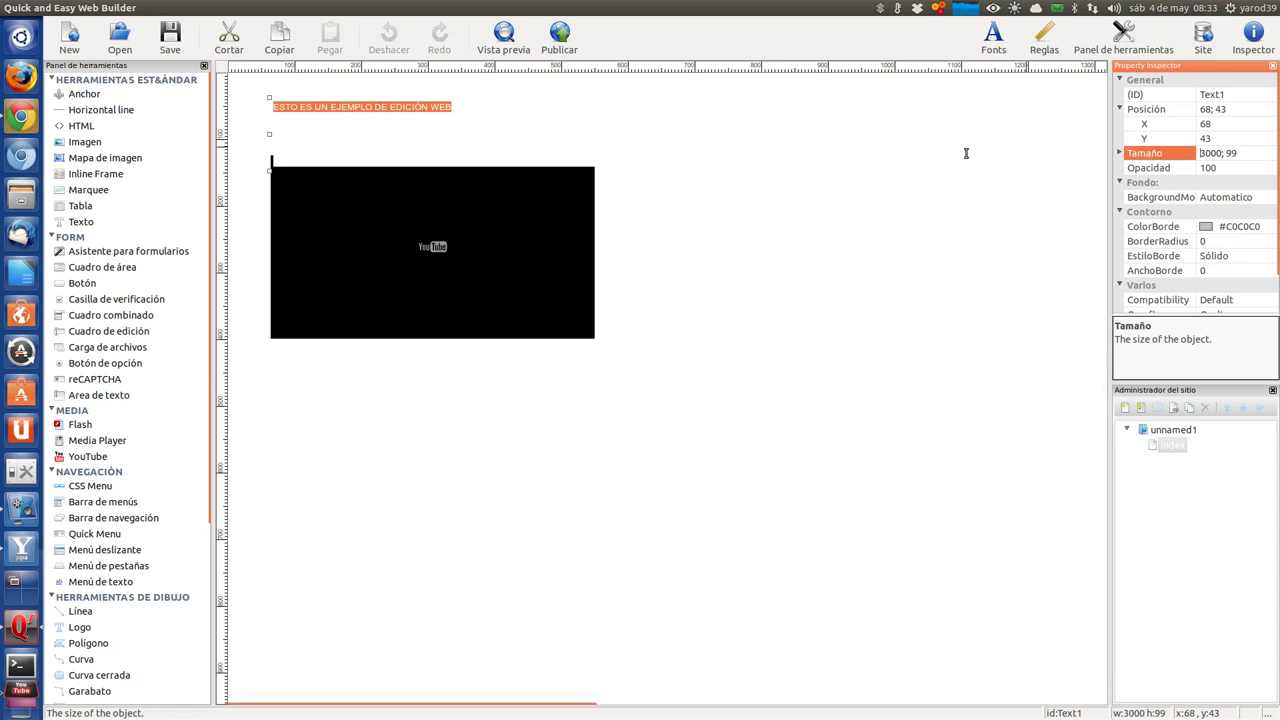
Try right alignment and bold on the sample text, and undo the bold
{"action": "right_click", "coordinate": [348, 109]}
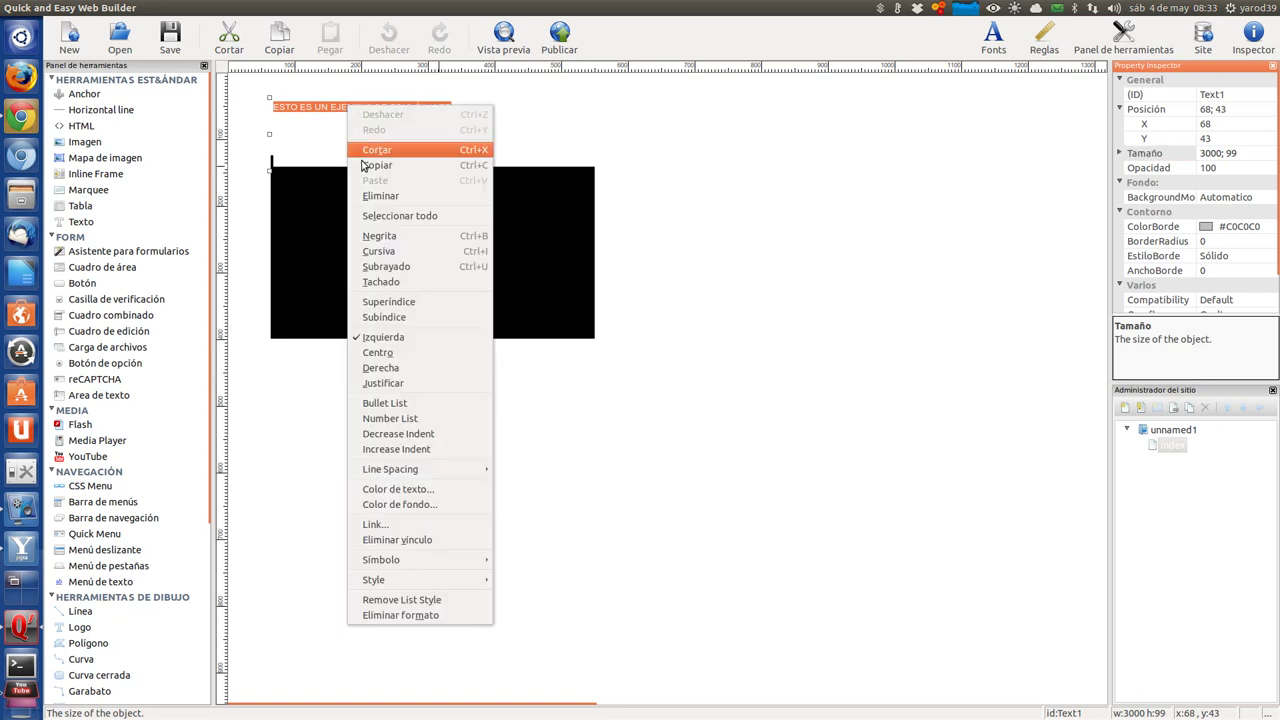
{"action": "left_click", "coordinate": [388, 356]}
{"action": "right_click", "coordinate": [922, 108]}
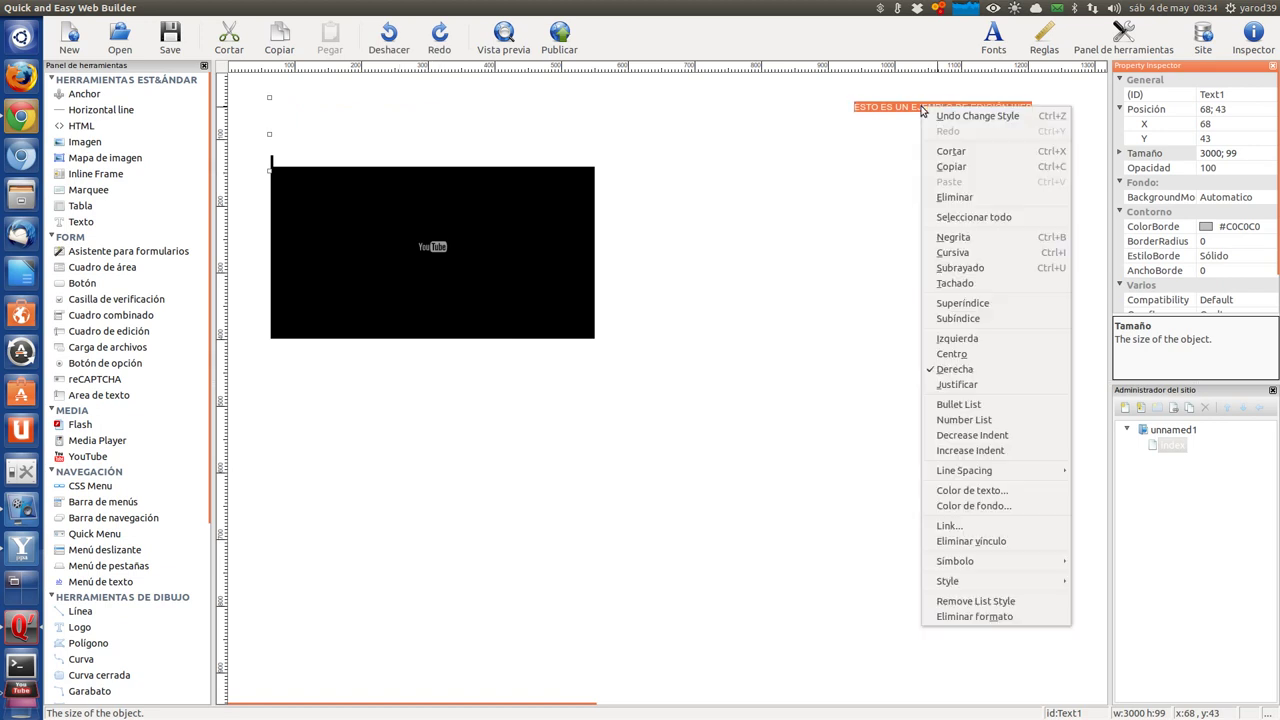
{"action": "left_click", "coordinate": [966, 240]}
{"action": "right_click", "coordinate": [920, 112]}
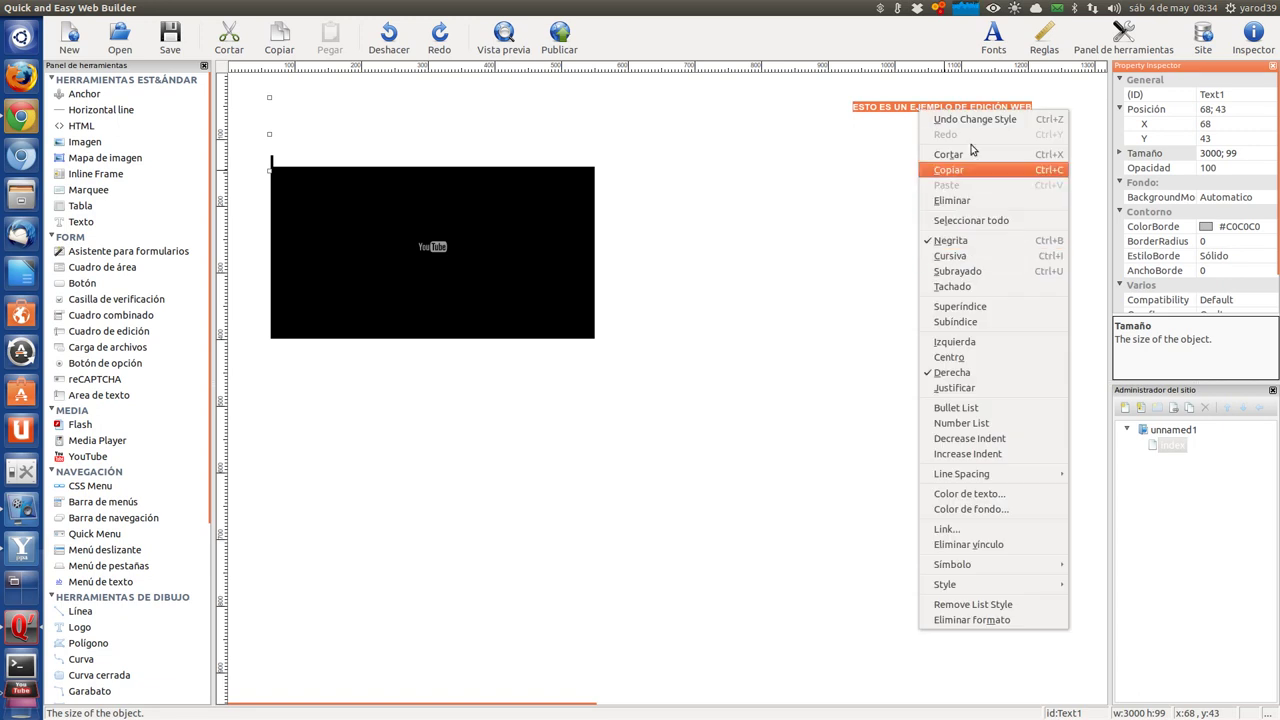
{"action": "left_click", "coordinate": [968, 120]}
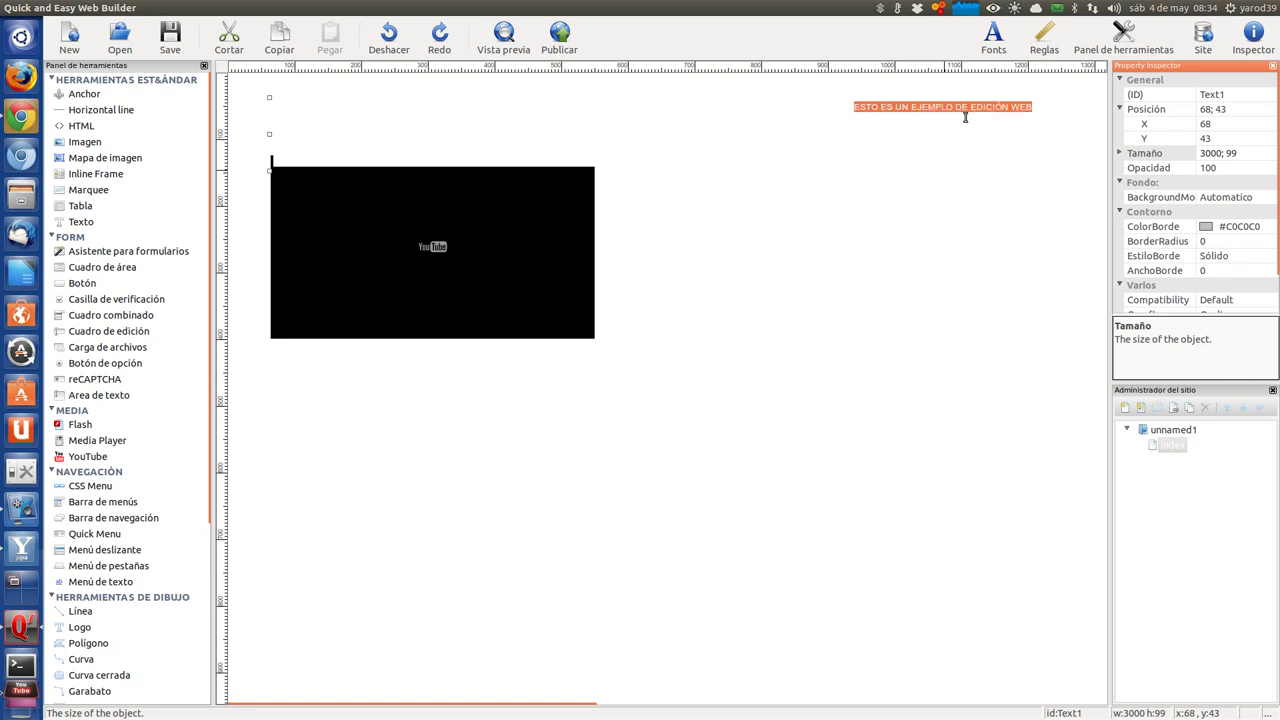
Reselect the whole sample text line and centre it
{"action": "left_click", "coordinate": [956, 108]}
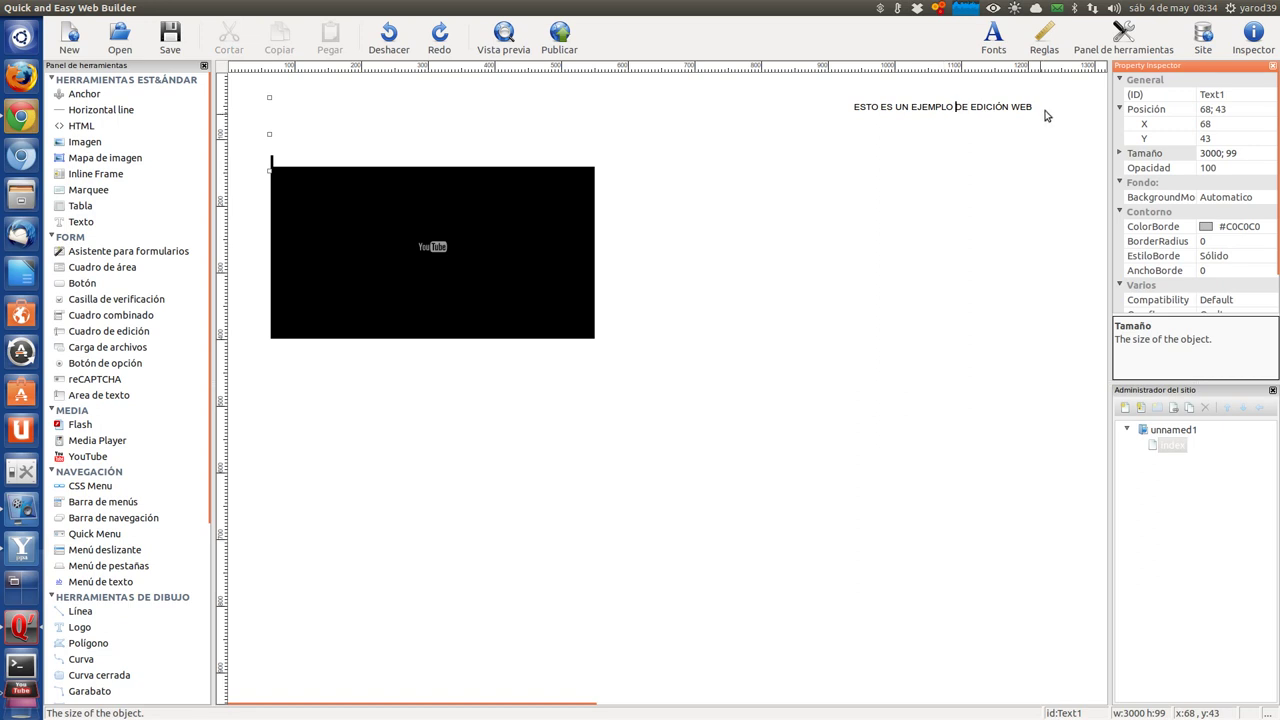
{"action": "left_click_drag", "start_coordinate": [1032, 105], "coordinate": [851, 106]}
{"action": "right_click", "coordinate": [878, 107]}
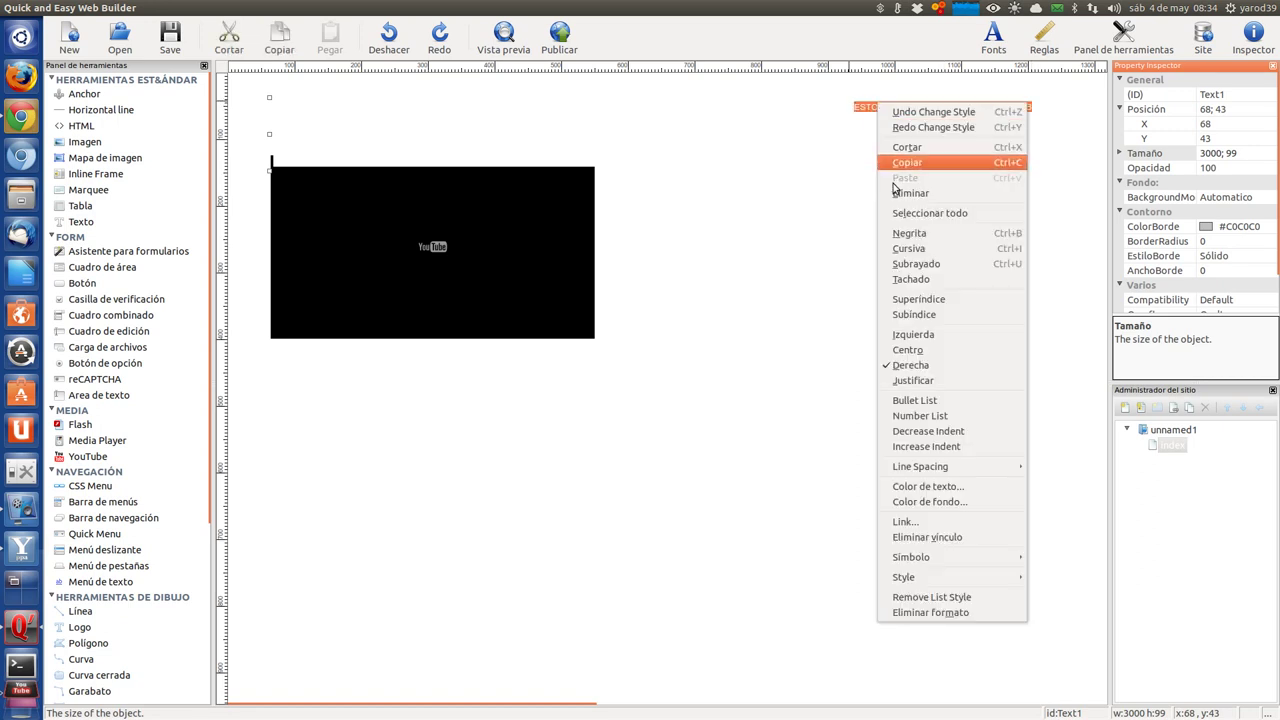
{"action": "left_click", "coordinate": [920, 350]}
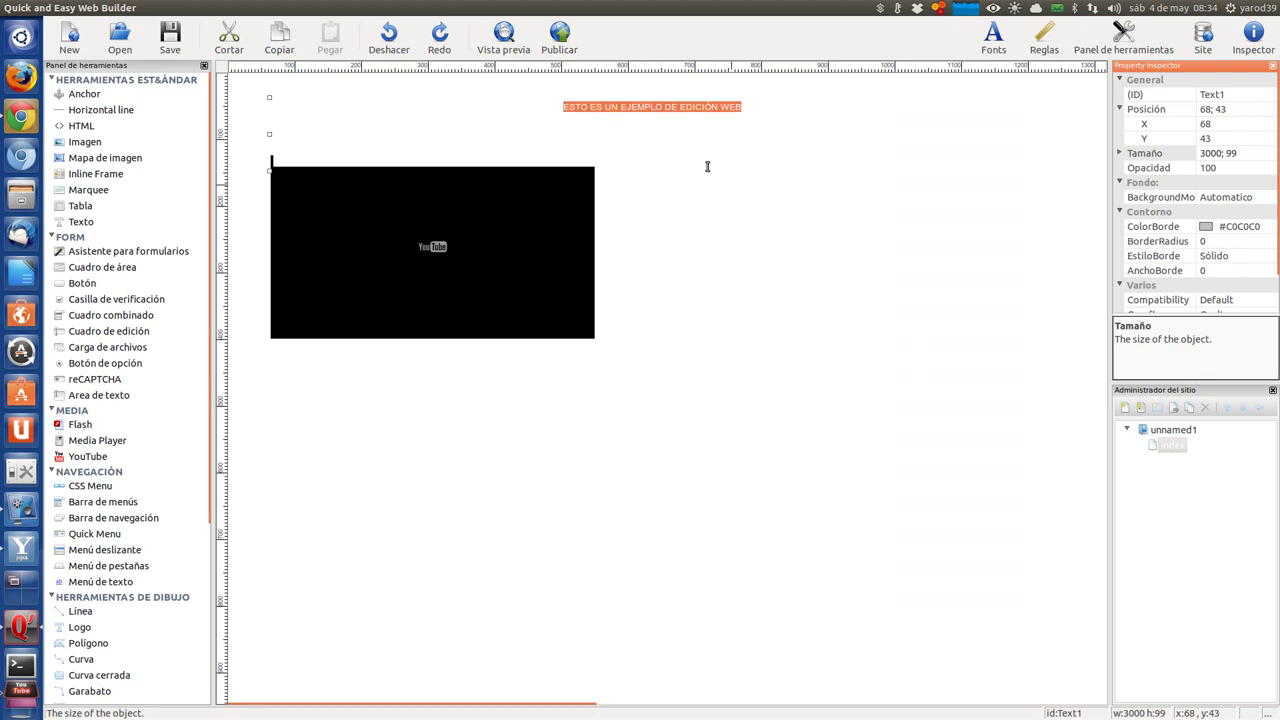
Apply the Heading 1 <h1> style to the centred sample text
{"action": "right_click", "coordinate": [630, 104]}
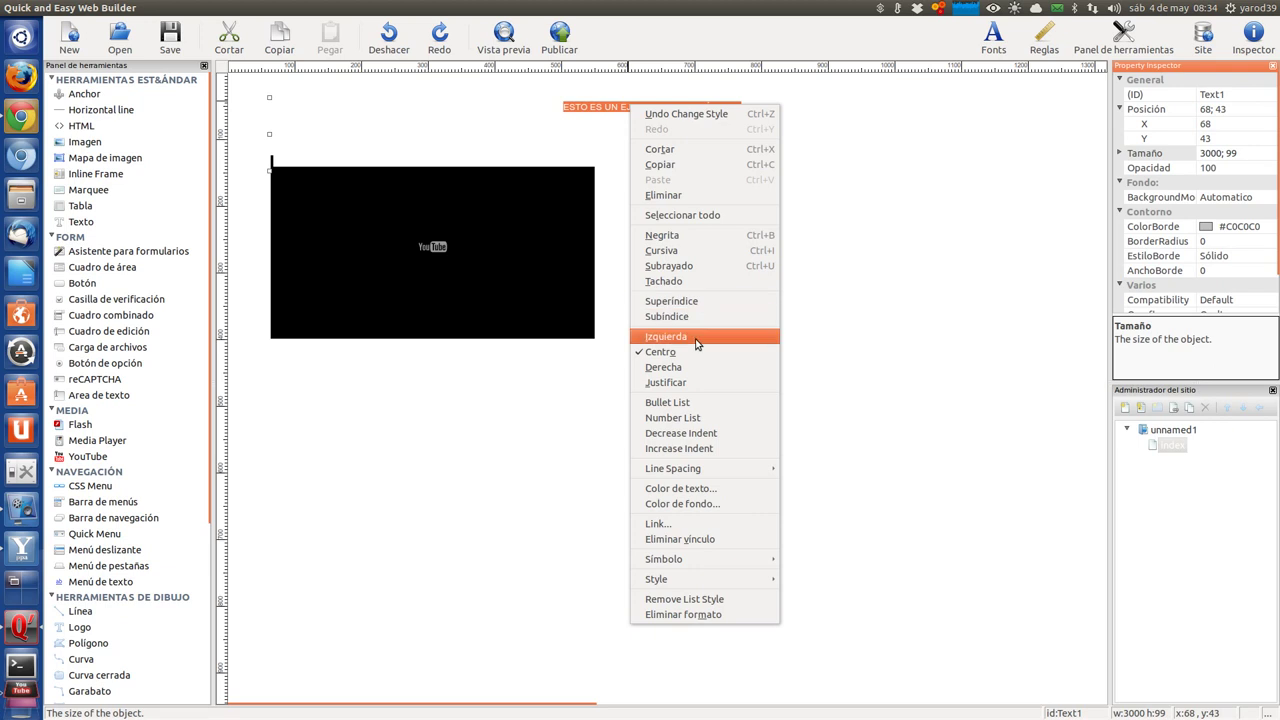
{"action": "mouse_move", "coordinate": [706, 471]}
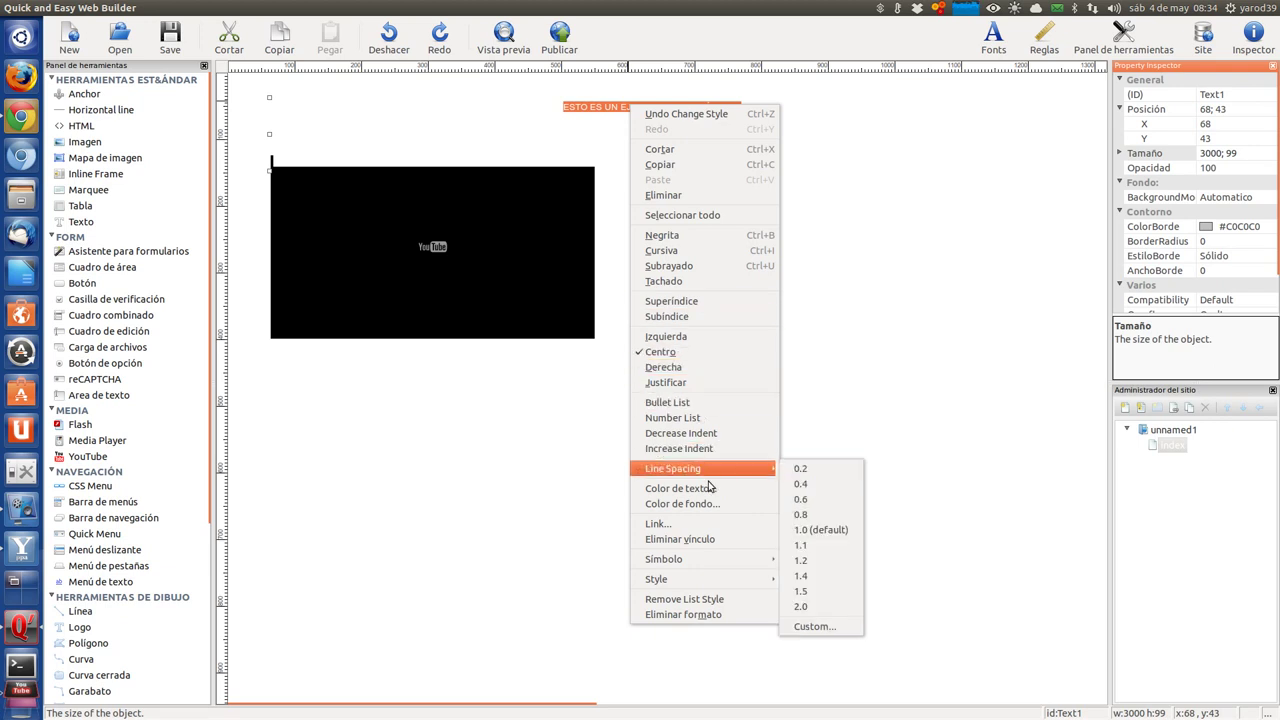
{"action": "mouse_move", "coordinate": [718, 566]}
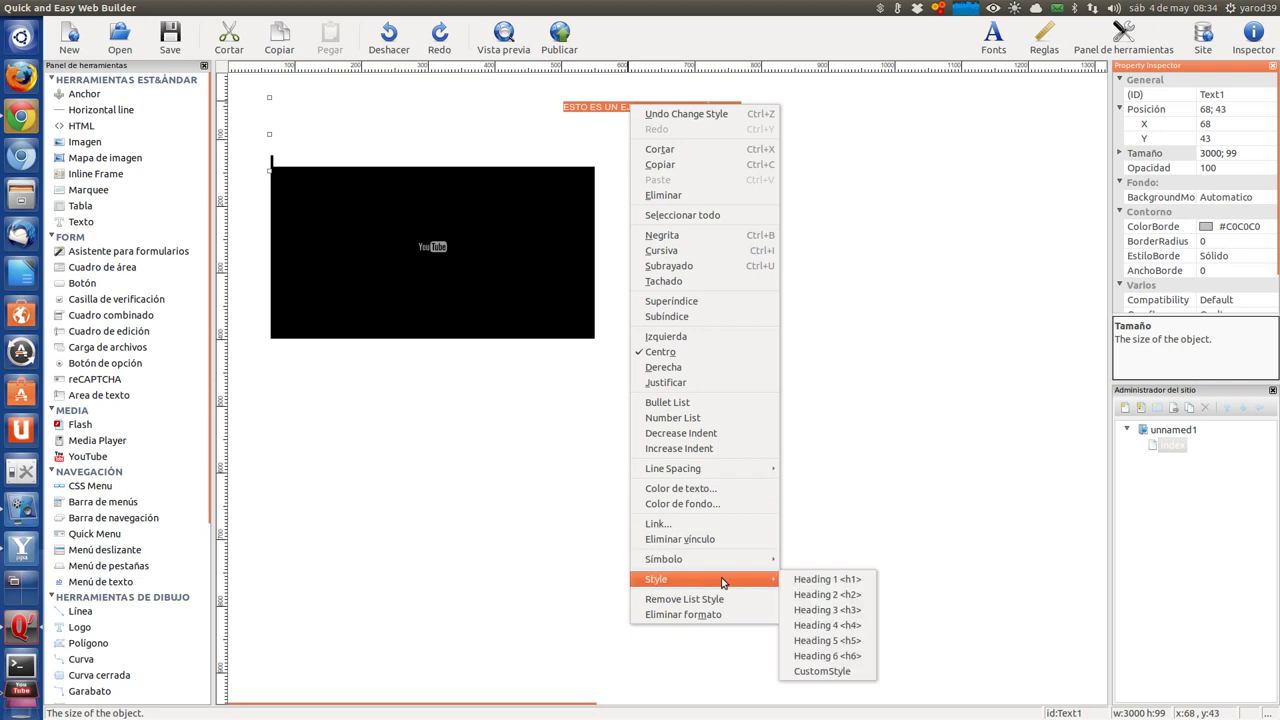
{"action": "left_click", "coordinate": [828, 580]}
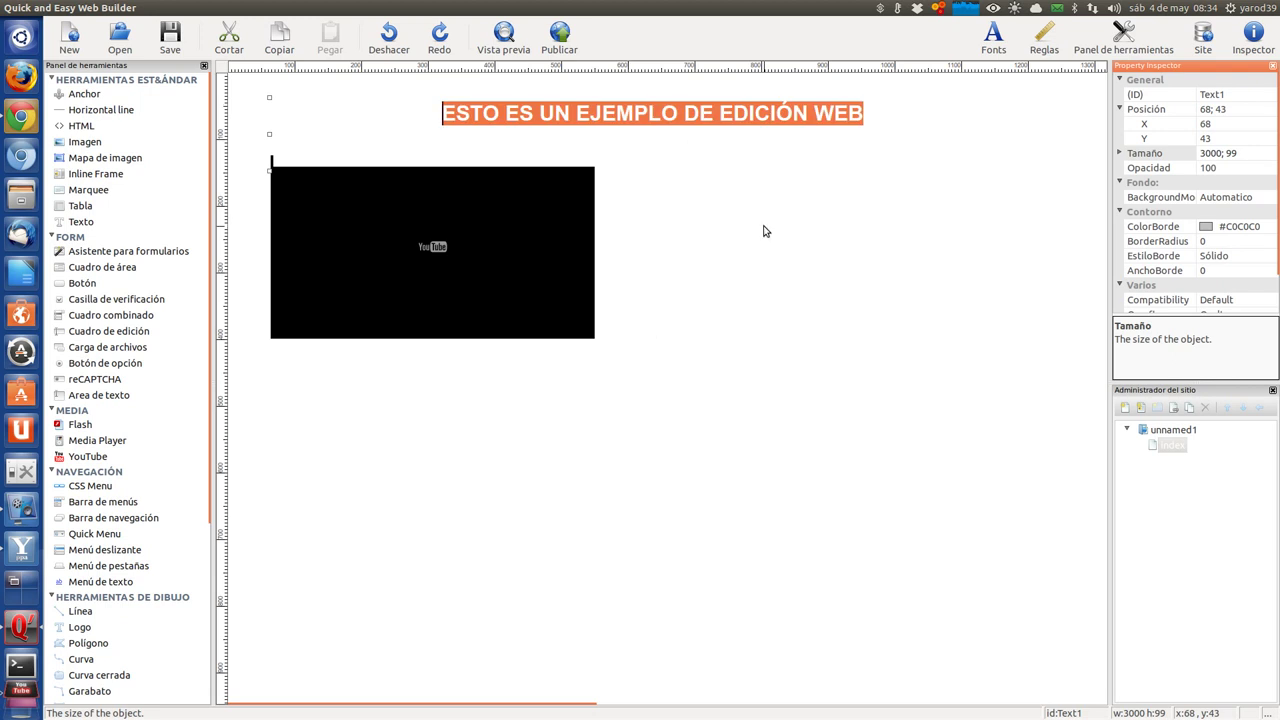
Examine the formatting commands available for the selected heading text
{"action": "right_click", "coordinate": [696, 115]}
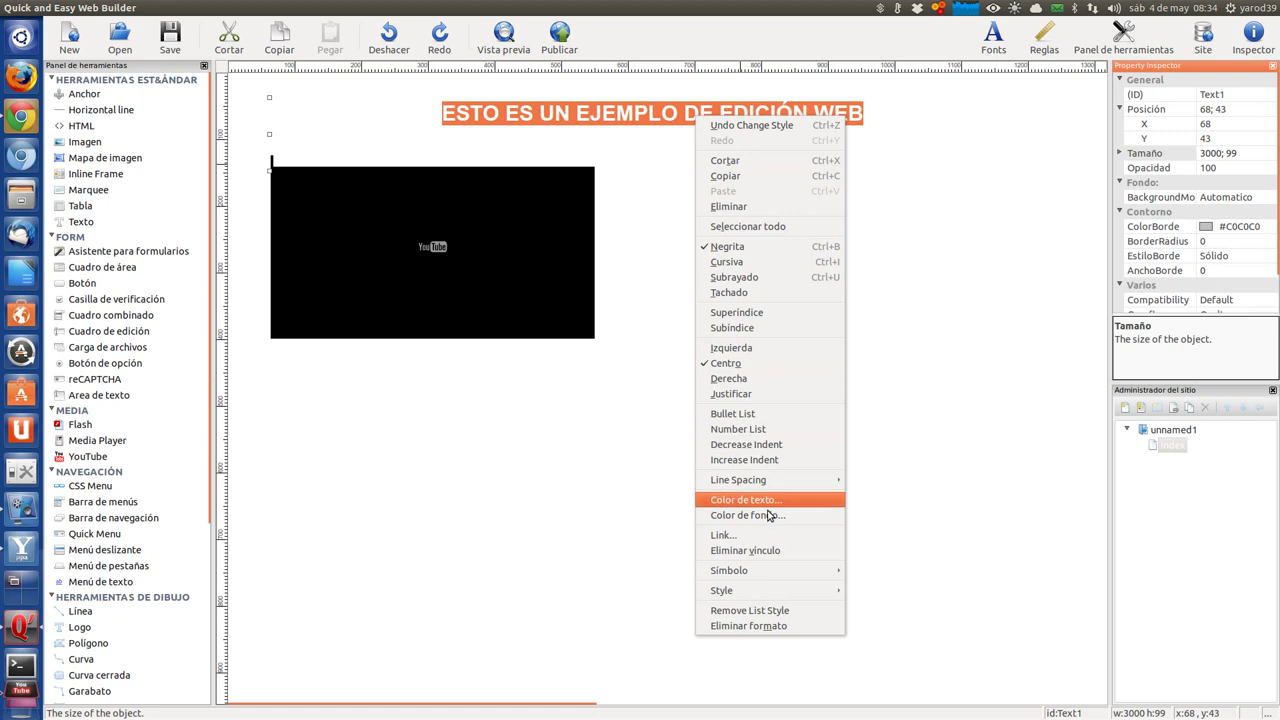
{"action": "mouse_move", "coordinate": [790, 592]}
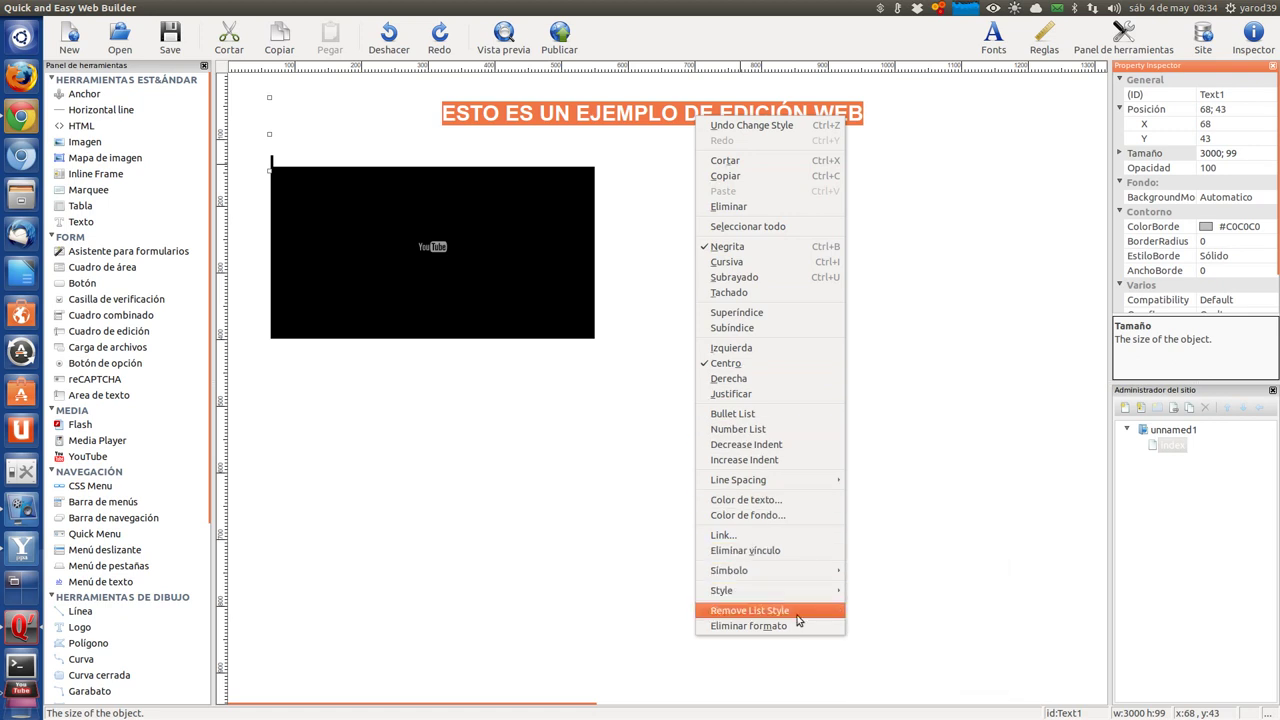
{"action": "mouse_move", "coordinate": [786, 485]}
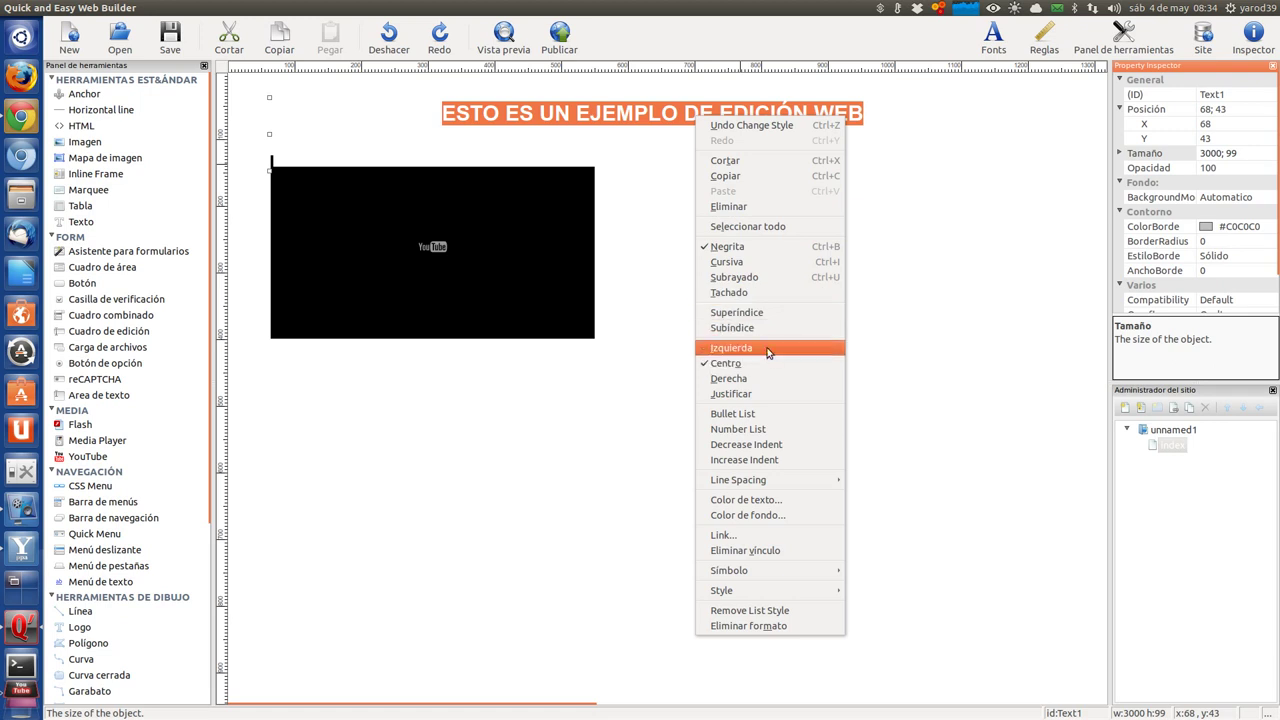
{"action": "left_click", "coordinate": [980, 332]}
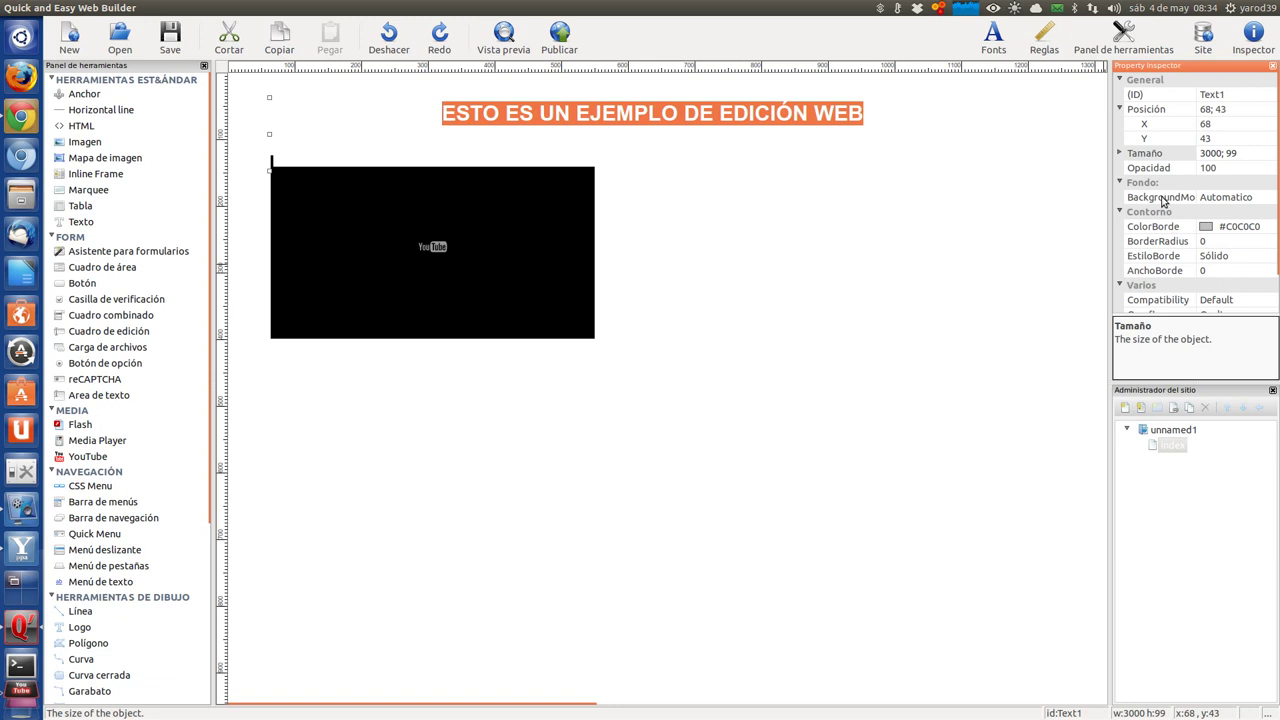
Examine the heading's object properties and background mode options, and the index page entry in the site structure
{"action": "scroll", "coordinate": [1162, 203], "scroll_direction": "down", "scroll_amount": 1}
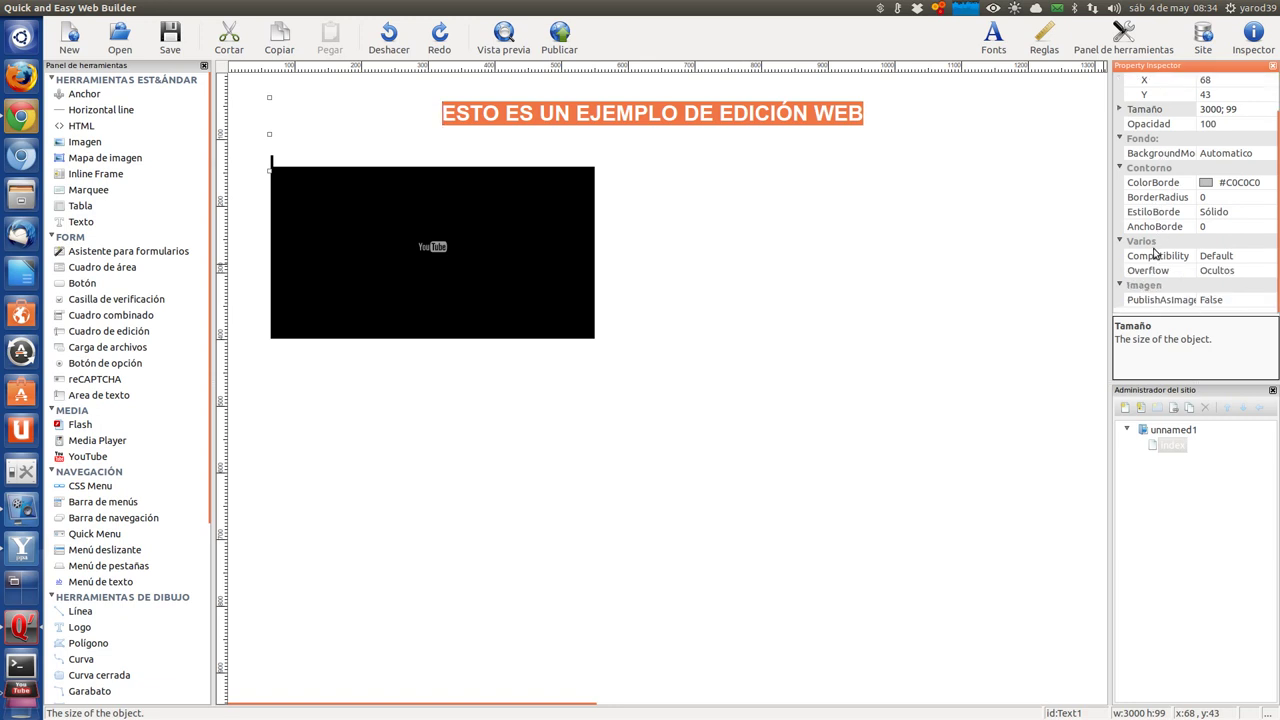
{"action": "scroll", "coordinate": [1155, 253], "scroll_direction": "up", "scroll_amount": 1}
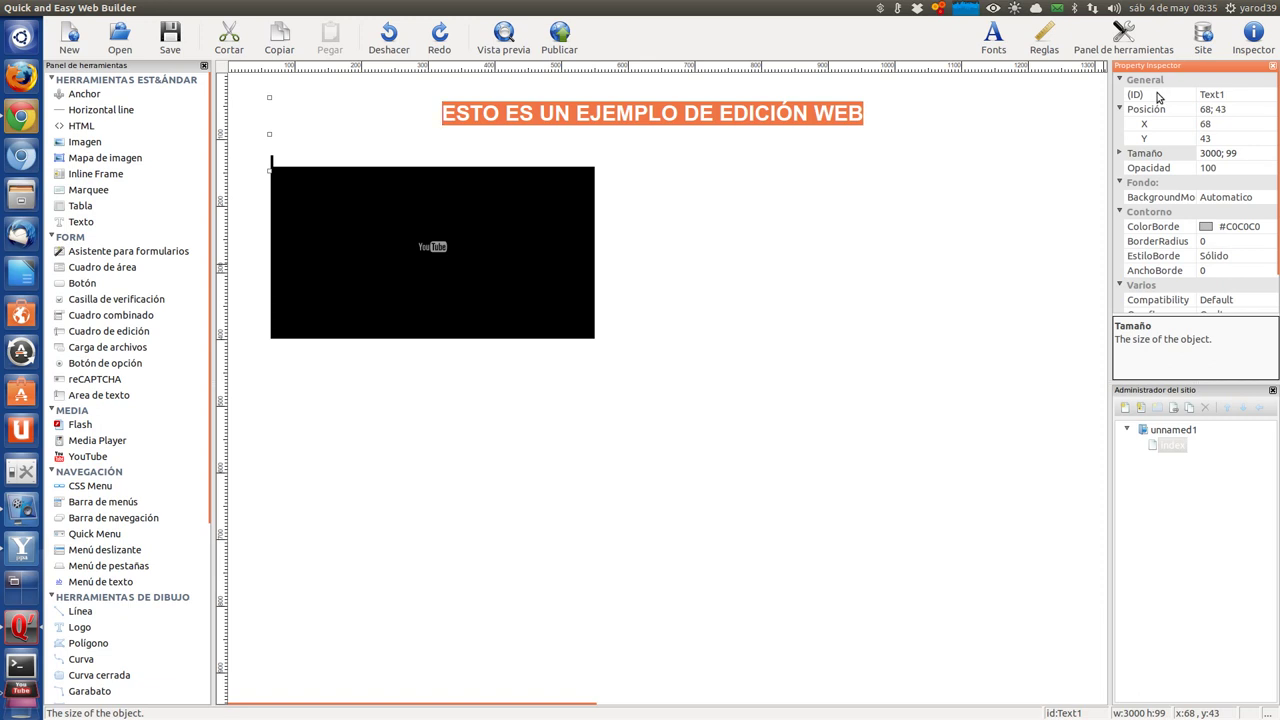
{"action": "left_click", "coordinate": [1158, 96]}
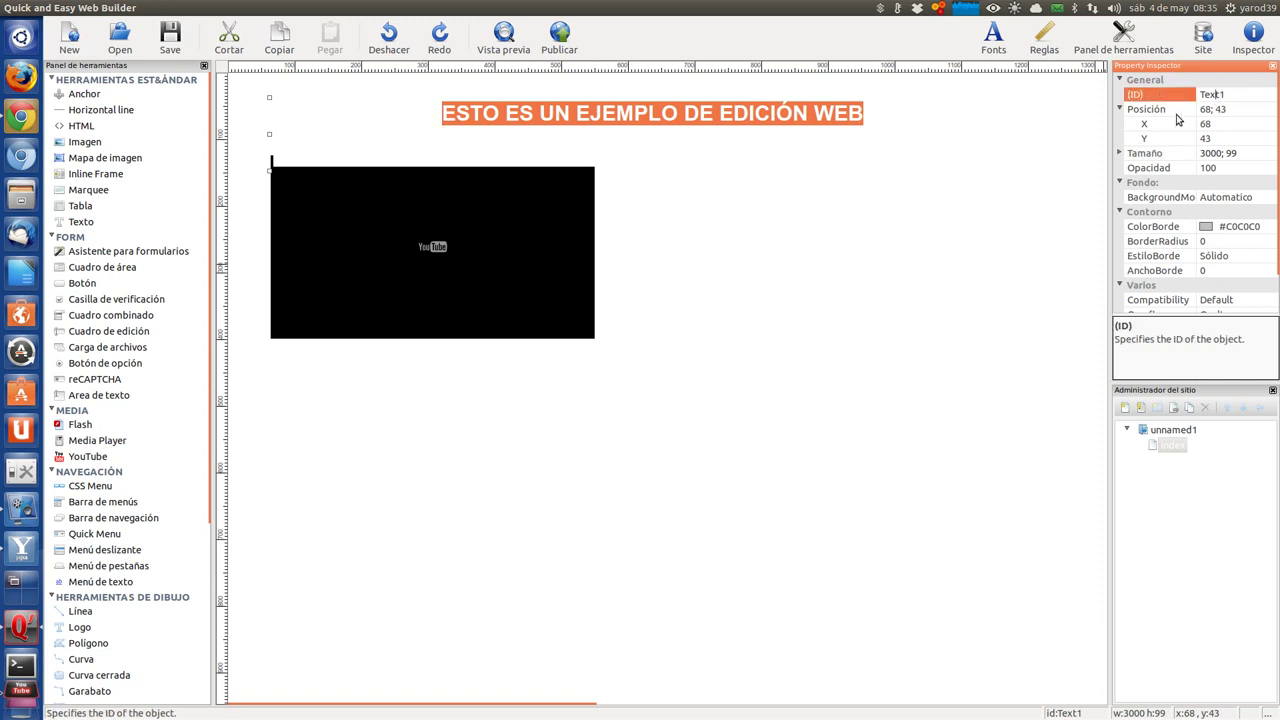
{"action": "left_click", "coordinate": [1164, 111]}
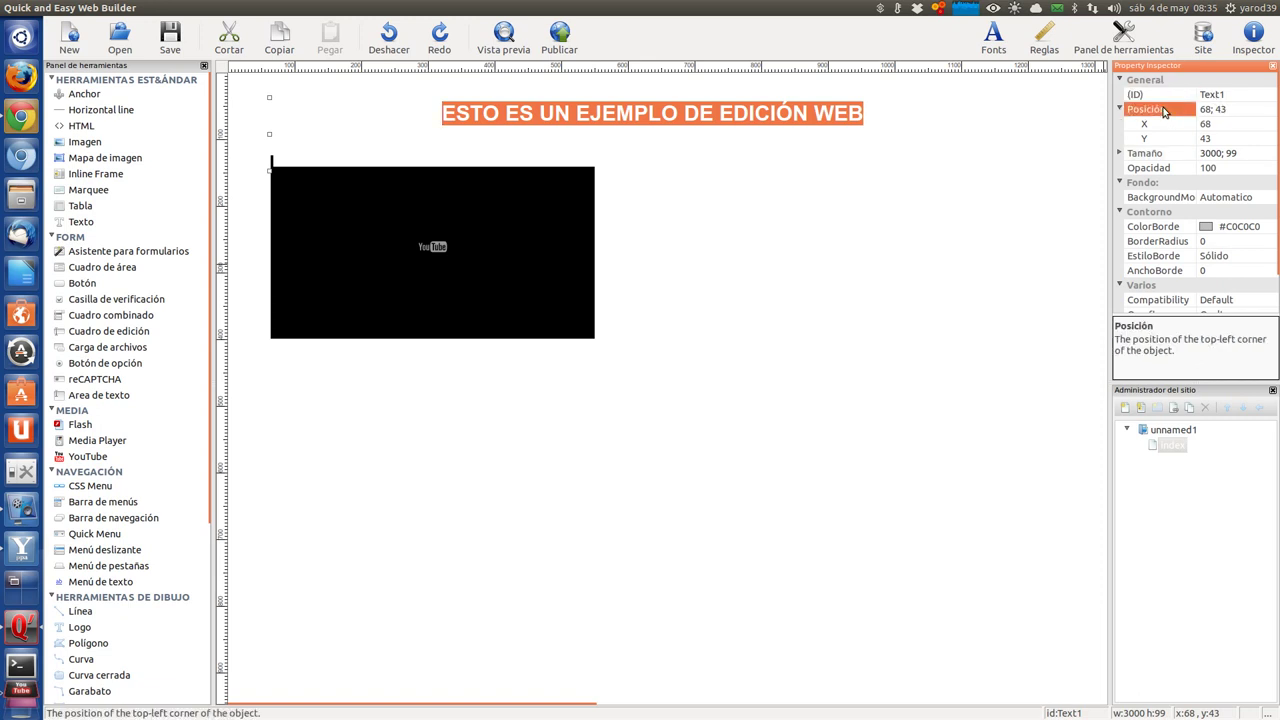
{"action": "left_click", "coordinate": [1183, 197]}
{"action": "left_click", "coordinate": [1273, 199]}
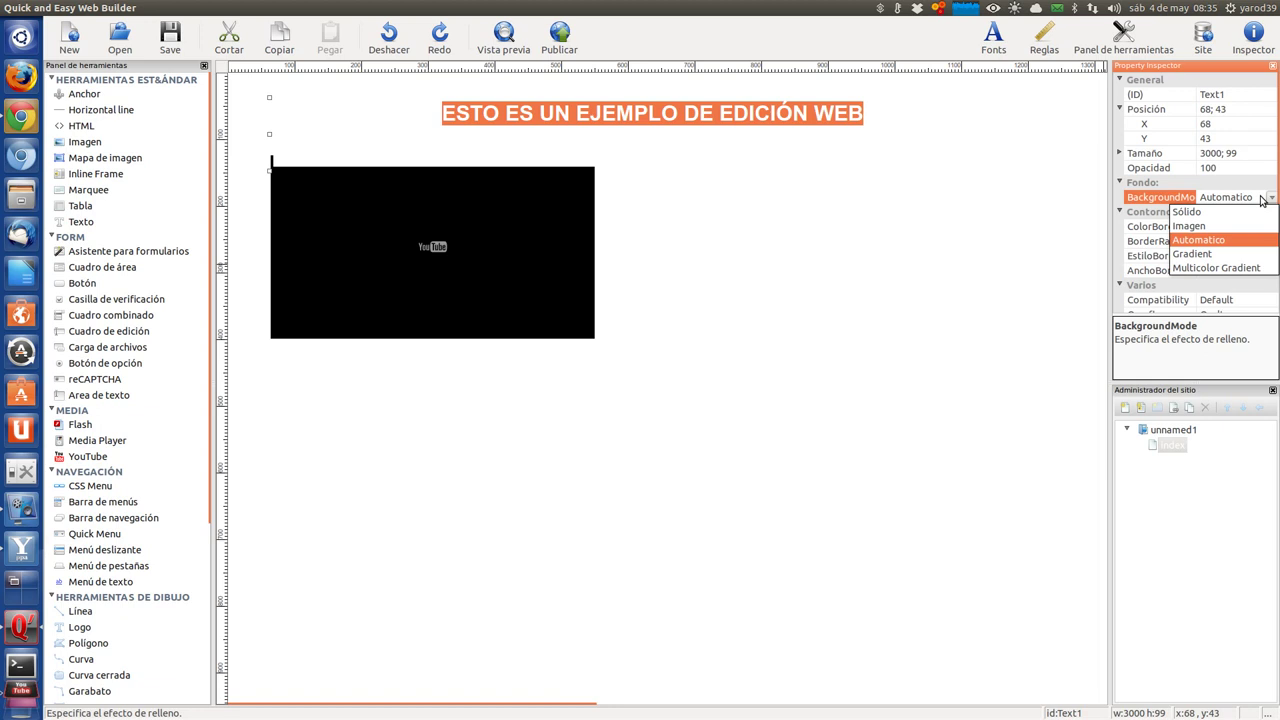
{"action": "left_click", "coordinate": [1263, 199]}
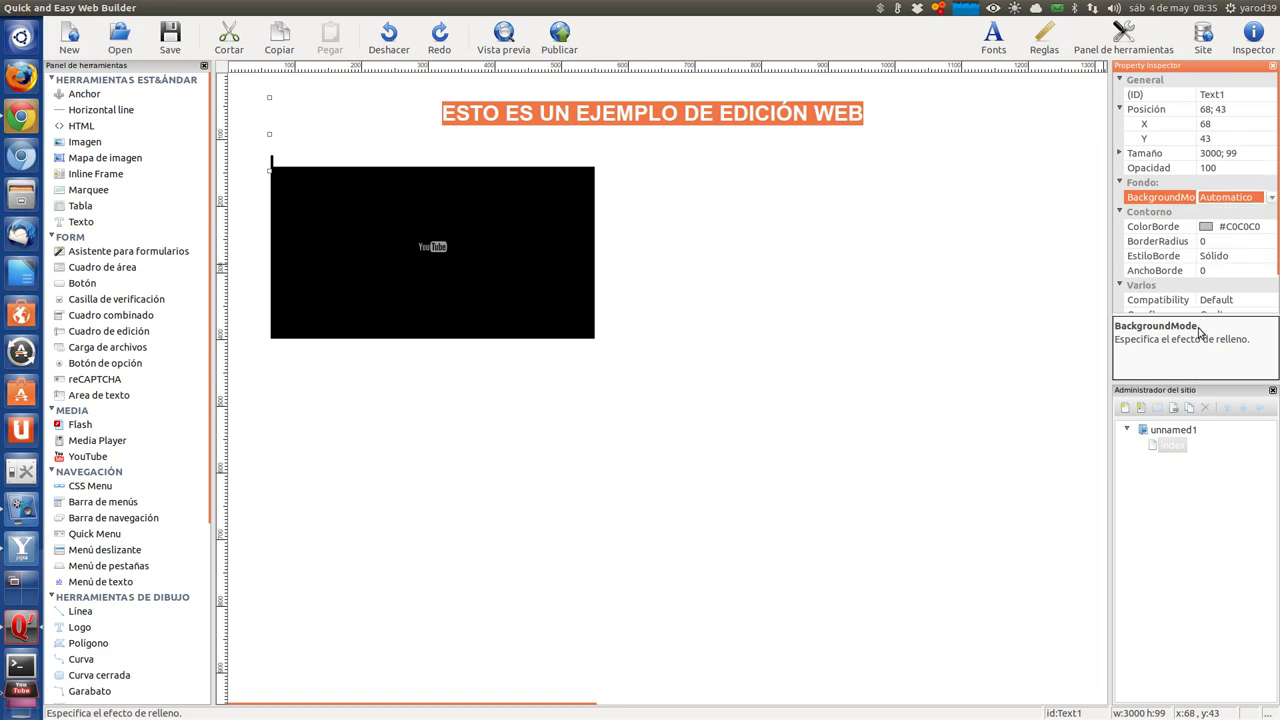
{"action": "left_click", "coordinate": [1185, 431]}
{"action": "left_click", "coordinate": [1176, 446]}
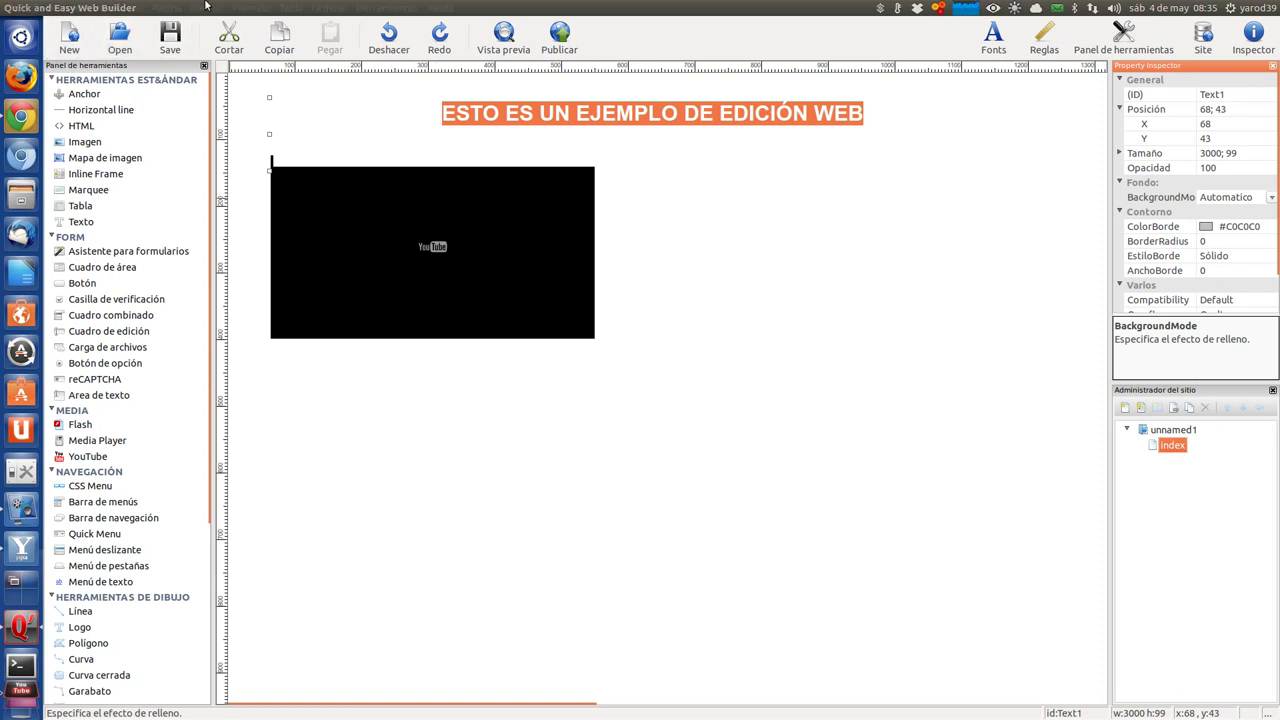
Try to change the selected heading's font to Andale Mono
{"action": "mouse_move", "coordinate": [158, 5]}
{"action": "left_click", "coordinate": [251, 9]}
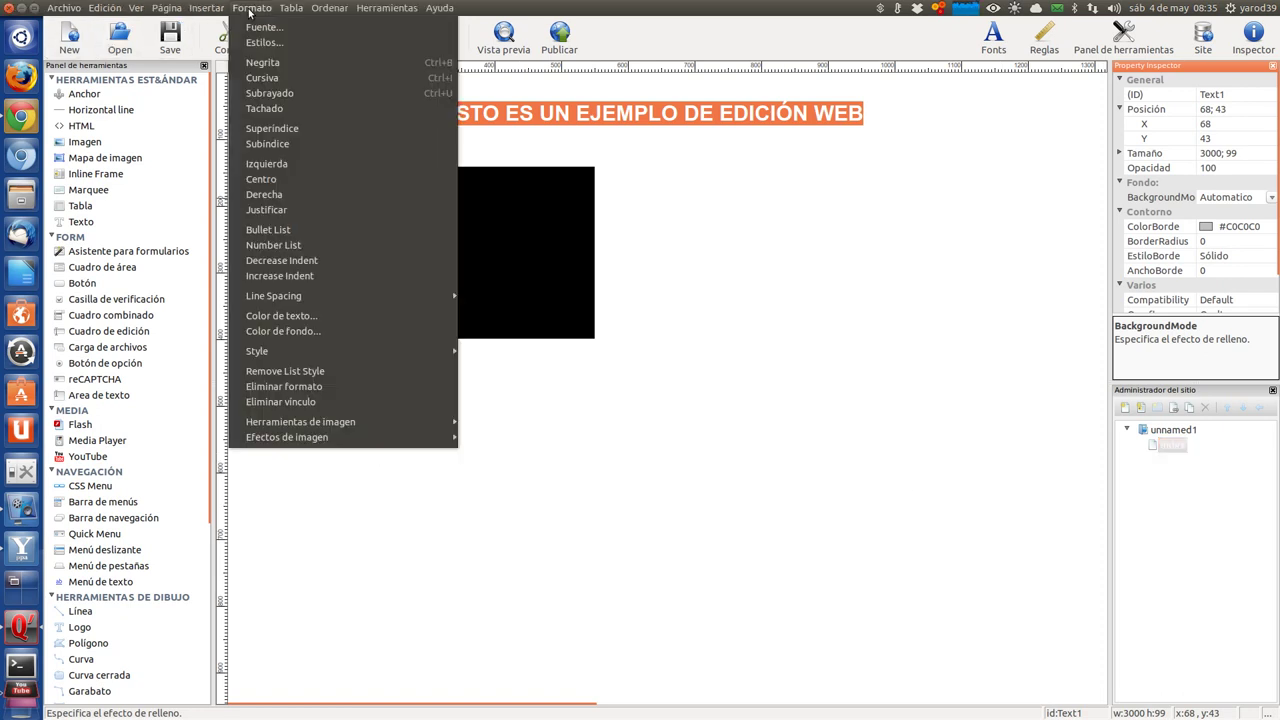
{"action": "left_click", "coordinate": [258, 27]}
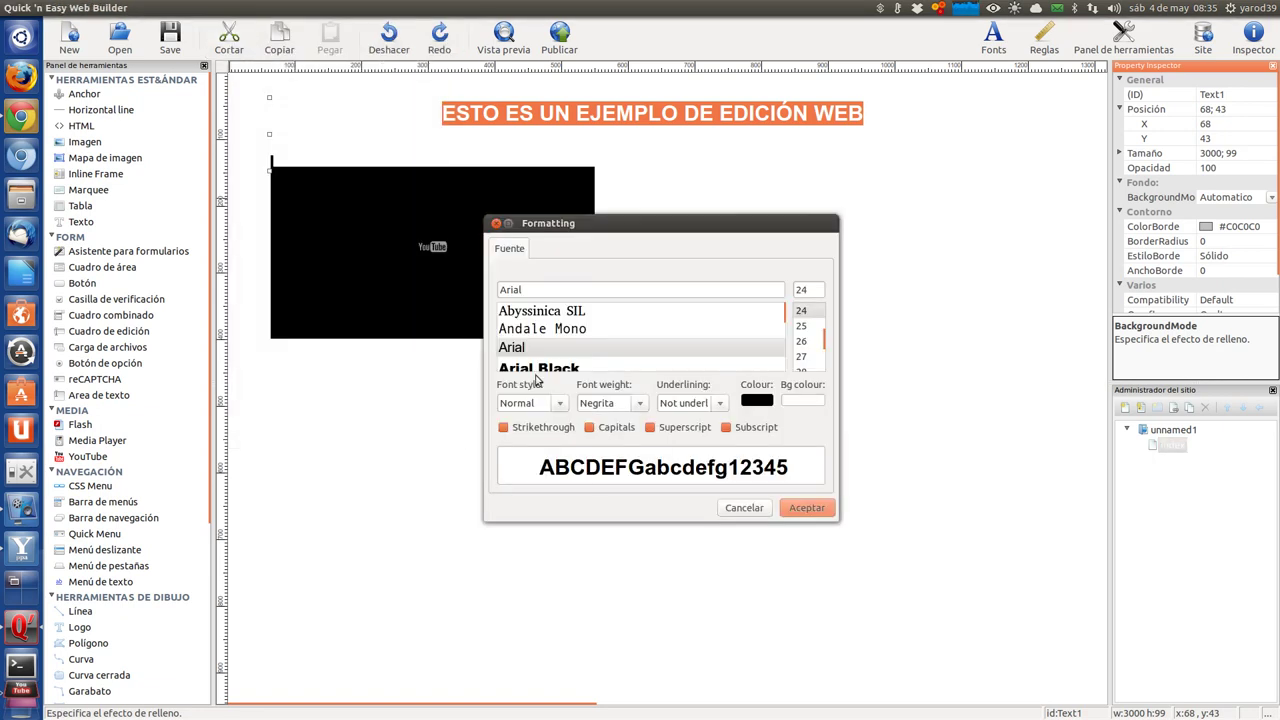
{"action": "left_click", "coordinate": [545, 330]}
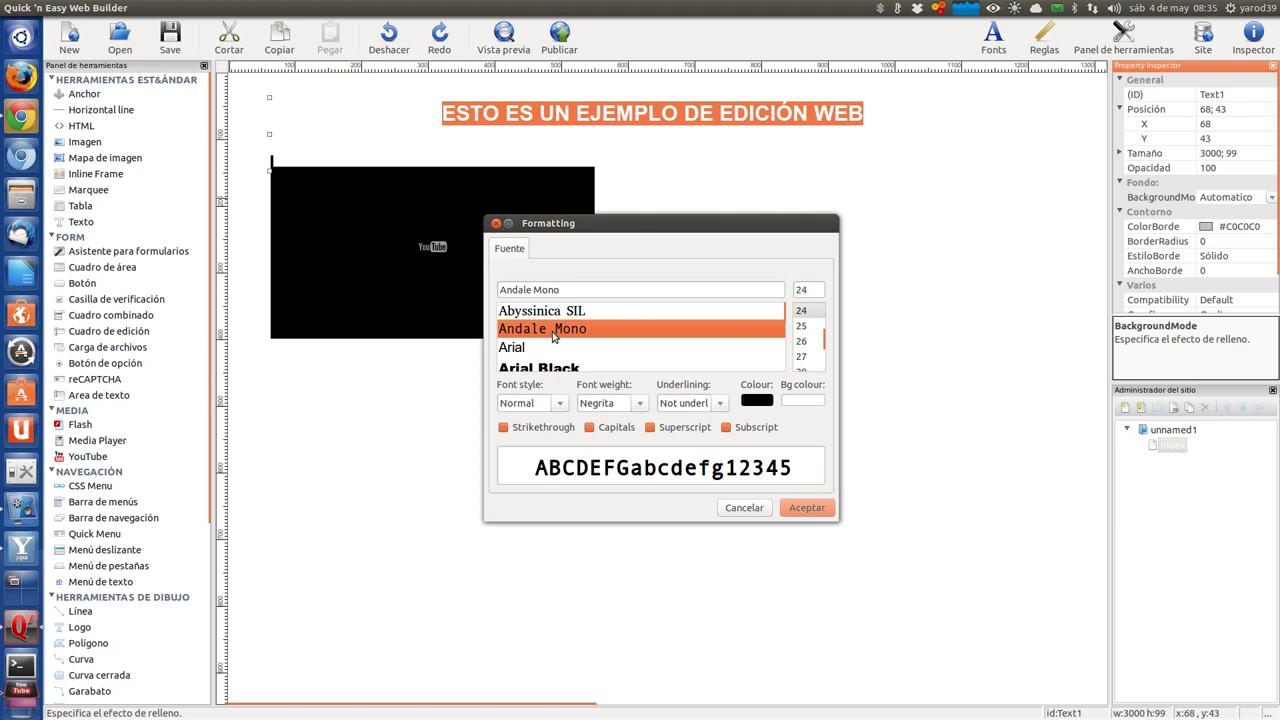
{"action": "left_click", "coordinate": [812, 510]}
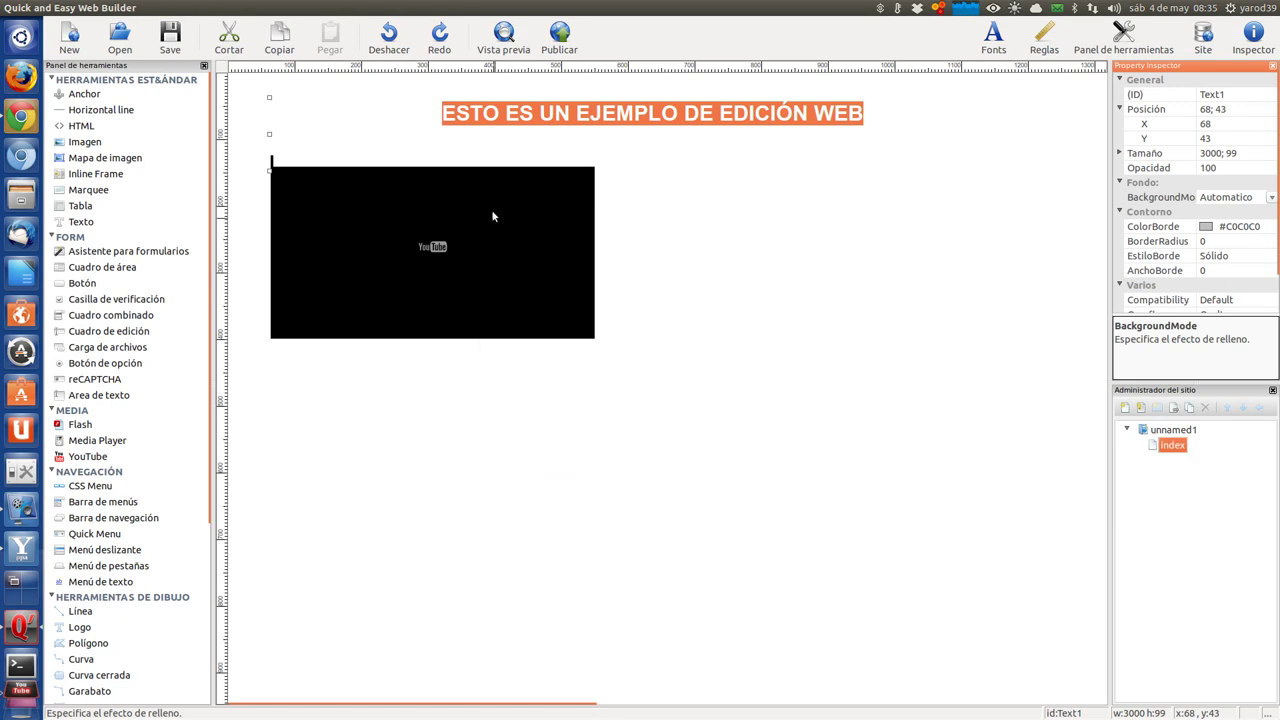
{"action": "left_click", "coordinate": [522, 117]}
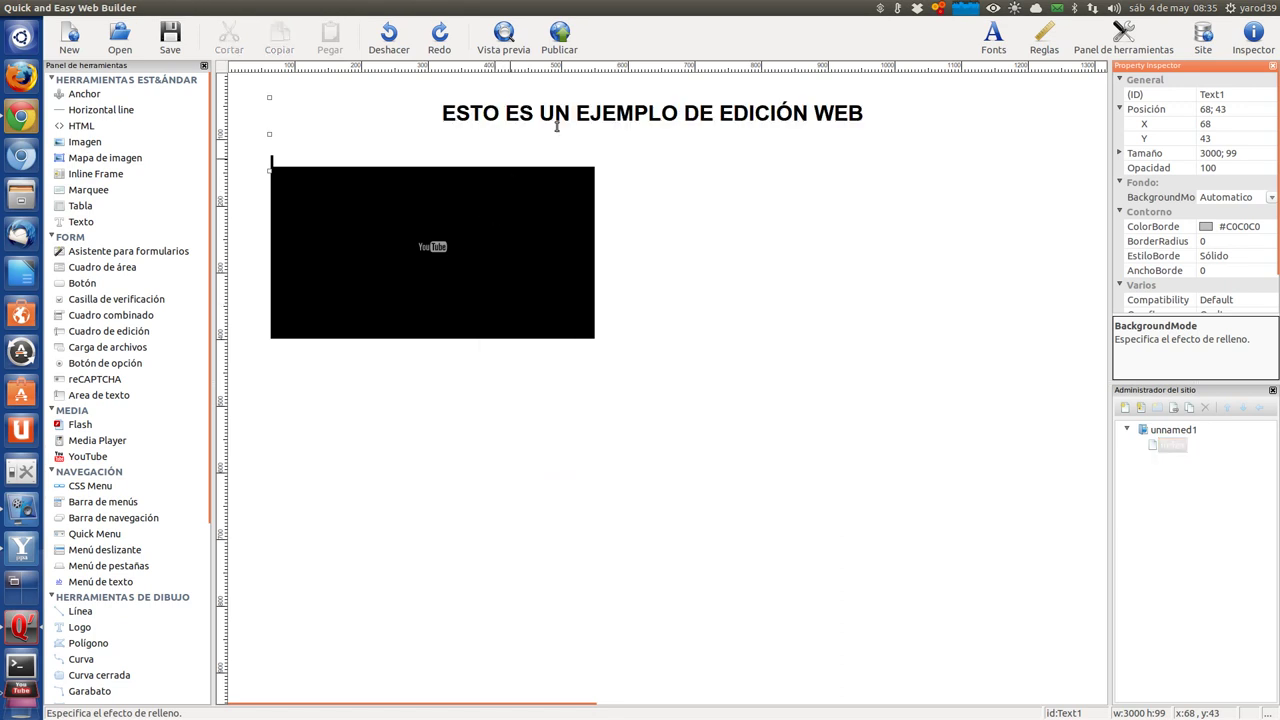
Close the web builder without saving the changes to unnamed1, and close its app page in the browser
{"action": "left_click", "coordinate": [8, 7]}
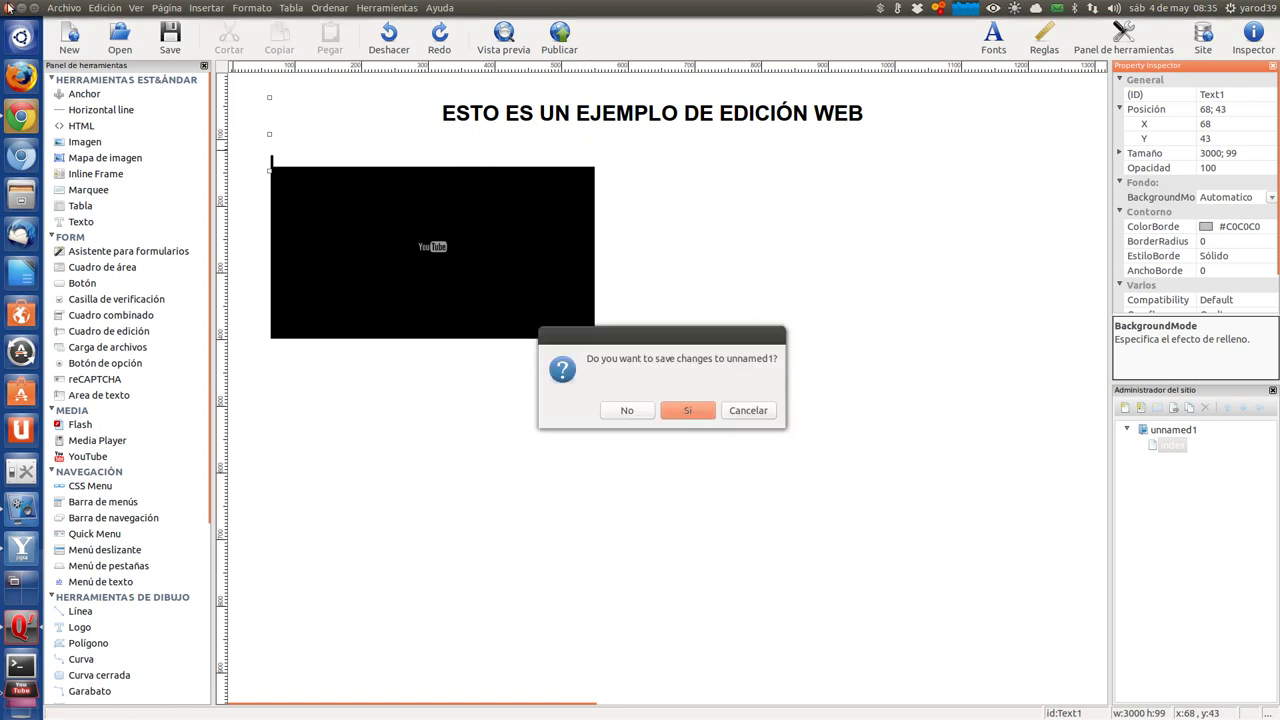
{"action": "left_click", "coordinate": [645, 410]}
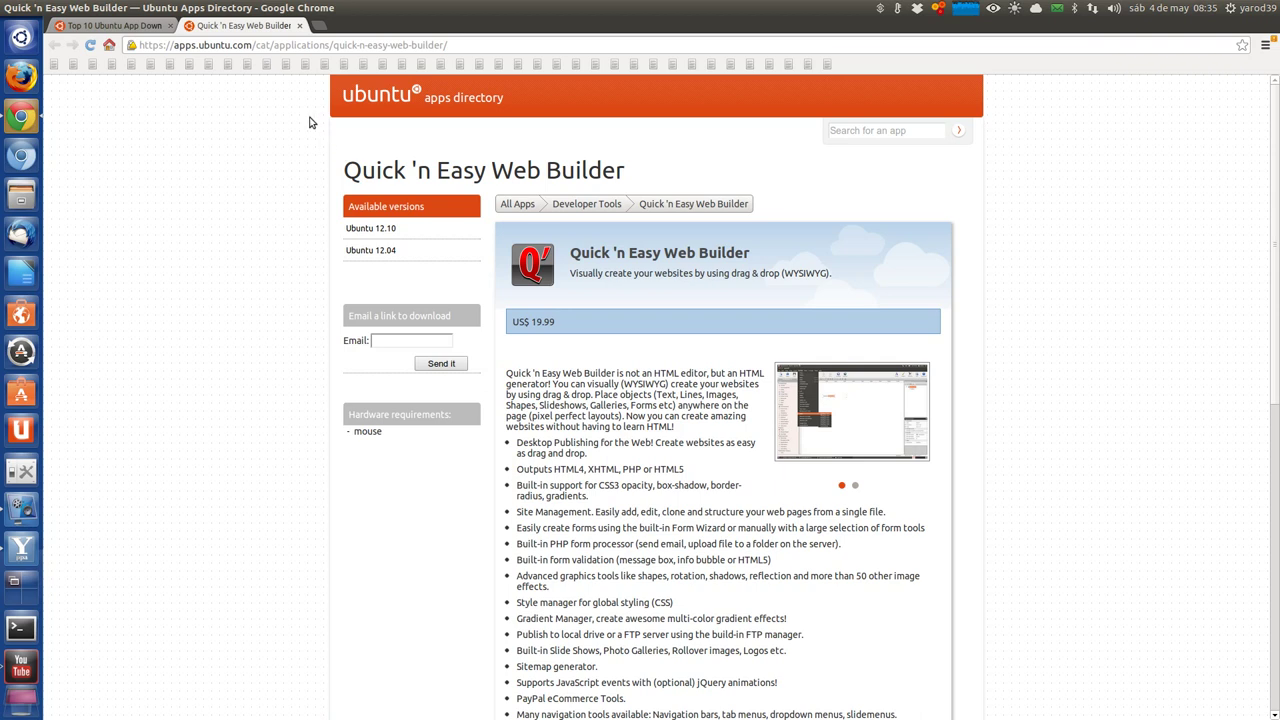
{"action": "left_click", "coordinate": [299, 26]}
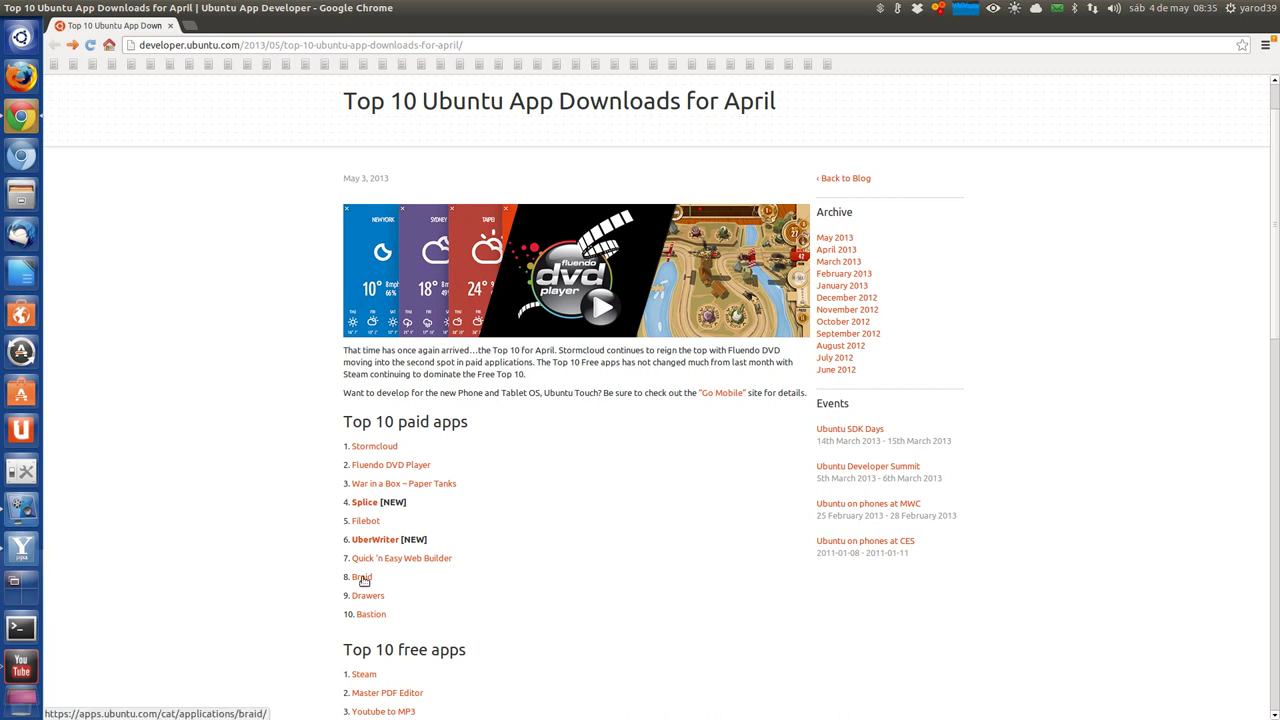
View the Braid app page and open the Drawers app page from the Top 10 paid apps list
{"action": "left_click", "coordinate": [362, 578]}
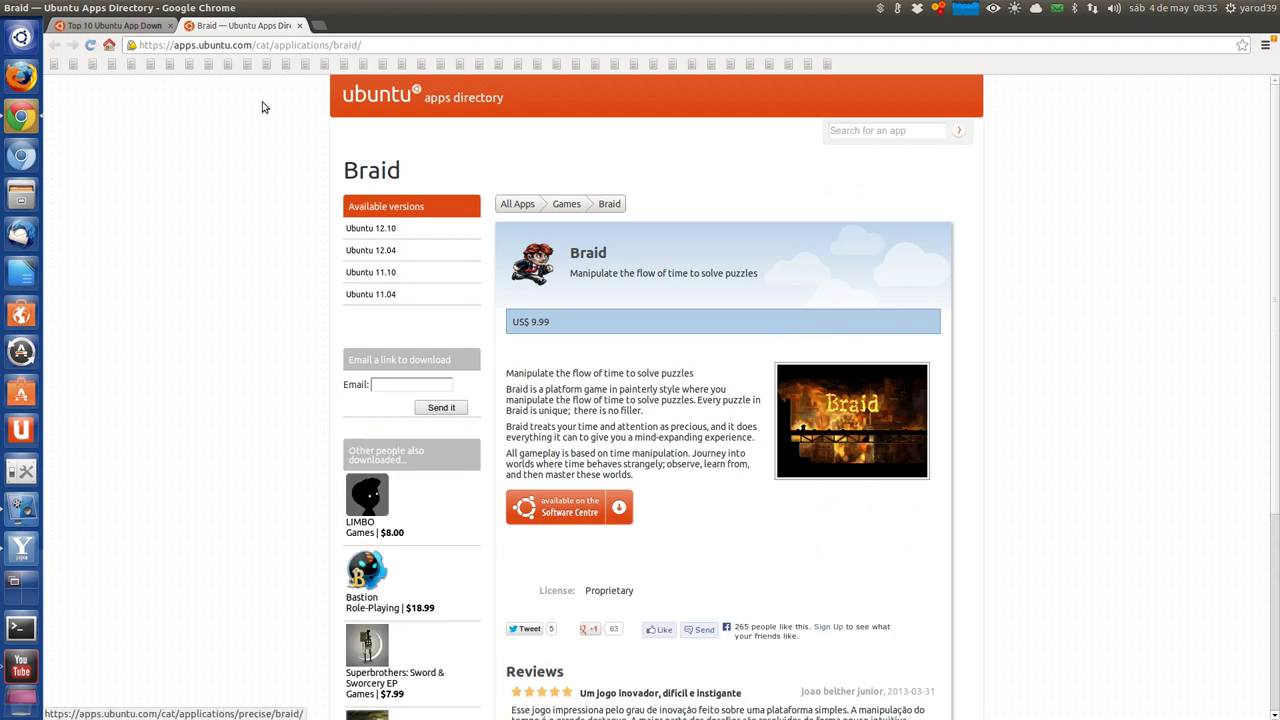
{"action": "left_click", "coordinate": [299, 27]}
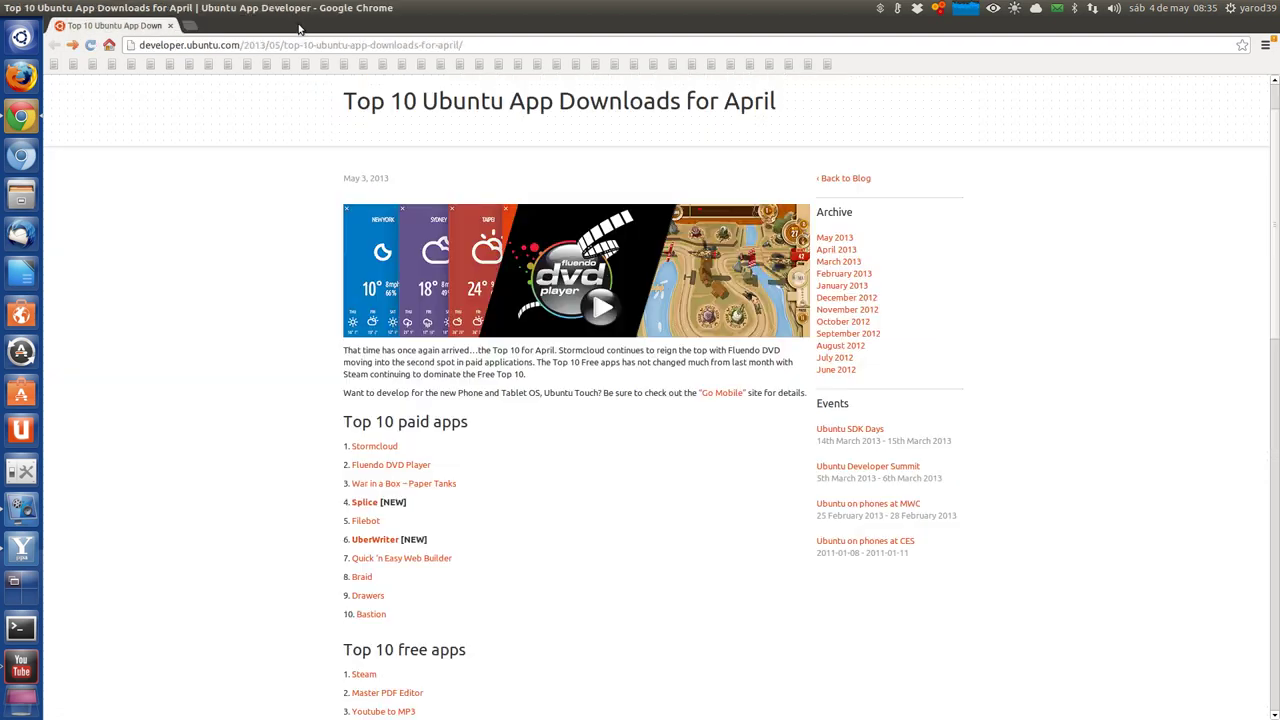
{"action": "left_click", "coordinate": [369, 596]}
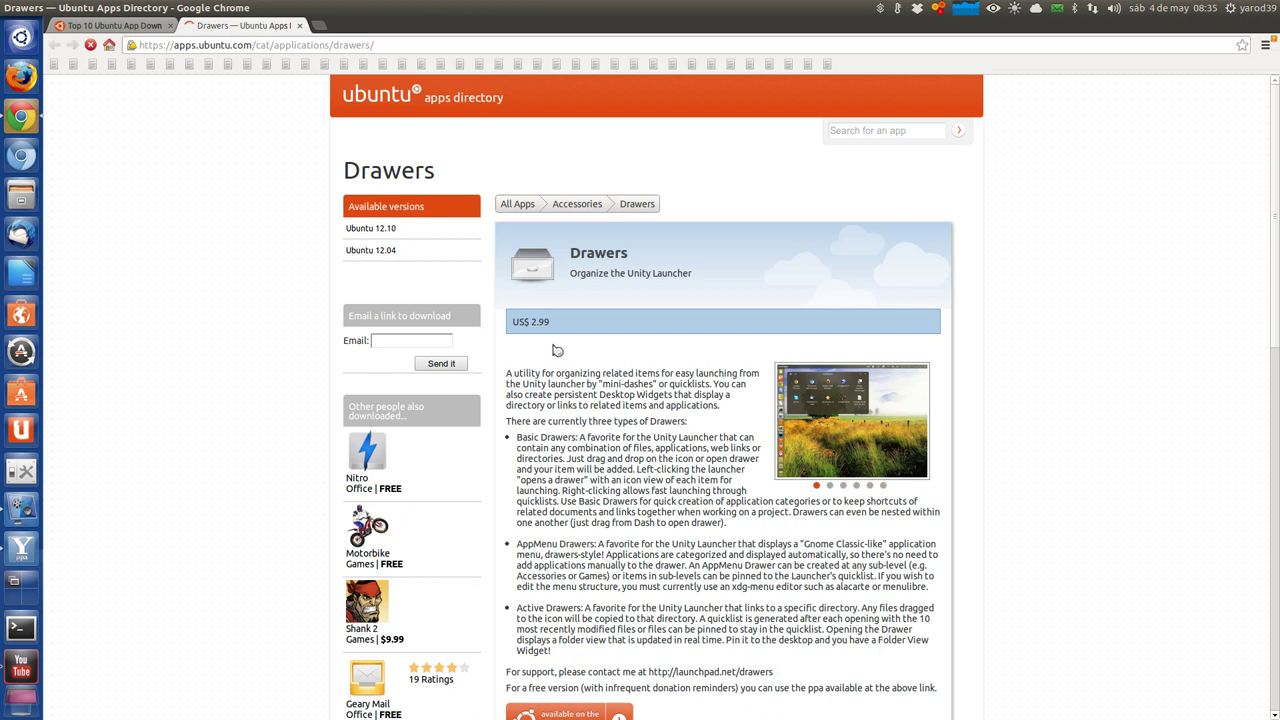
Switch to Y PPA Manager and search all Launchpad PPAs for "drawers"
{"action": "left_click", "coordinate": [24, 547]}
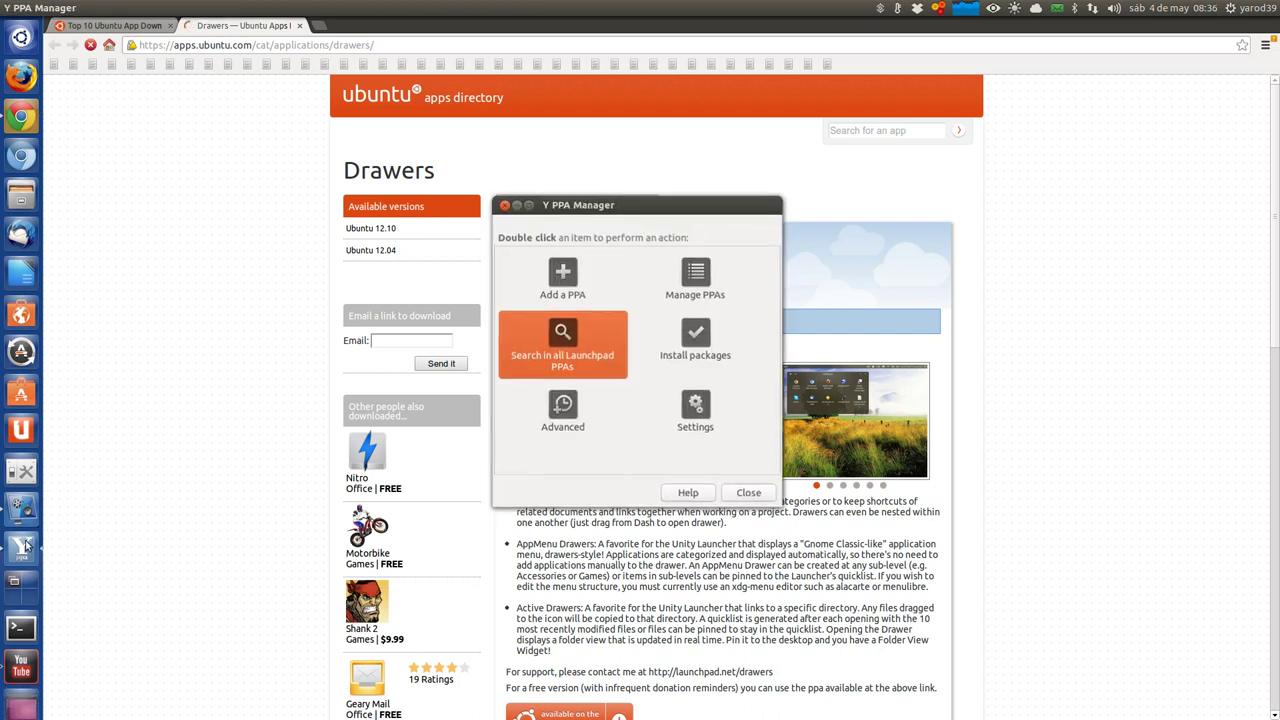
{"action": "double_click", "coordinate": [567, 333]}
{"action": "type", "text": "D"}
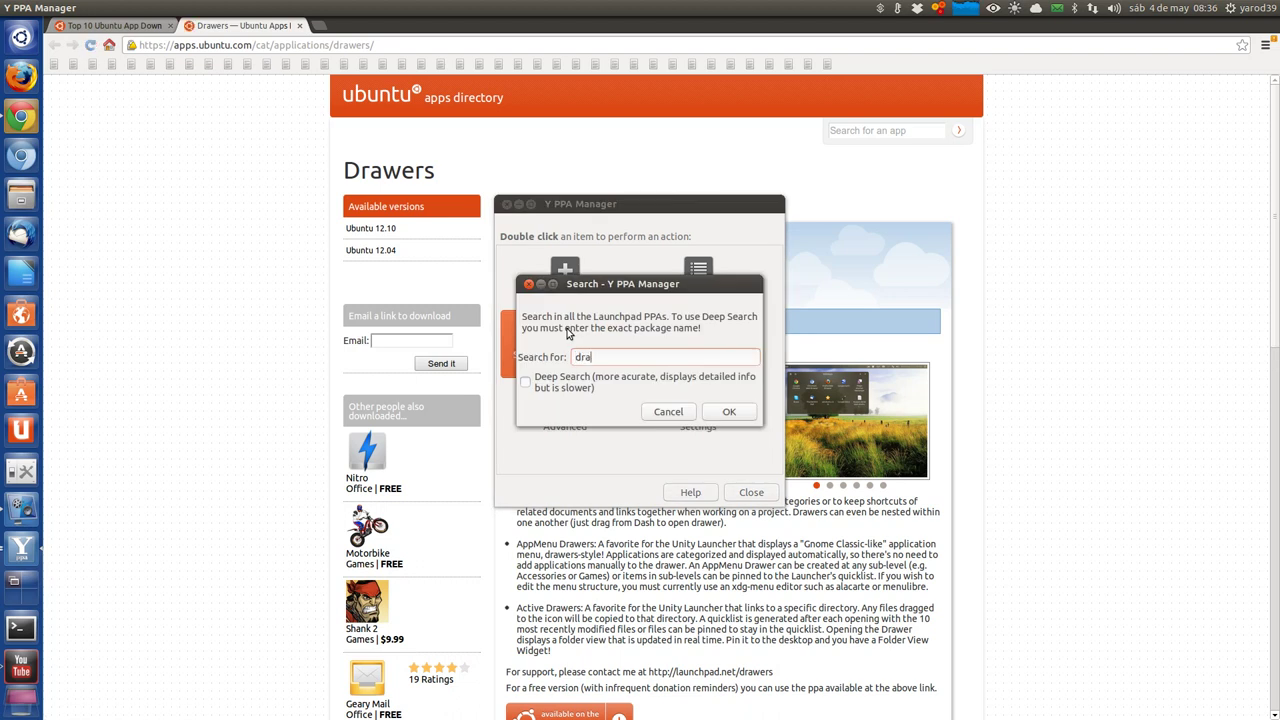
{"action": "key", "text": "Return"}
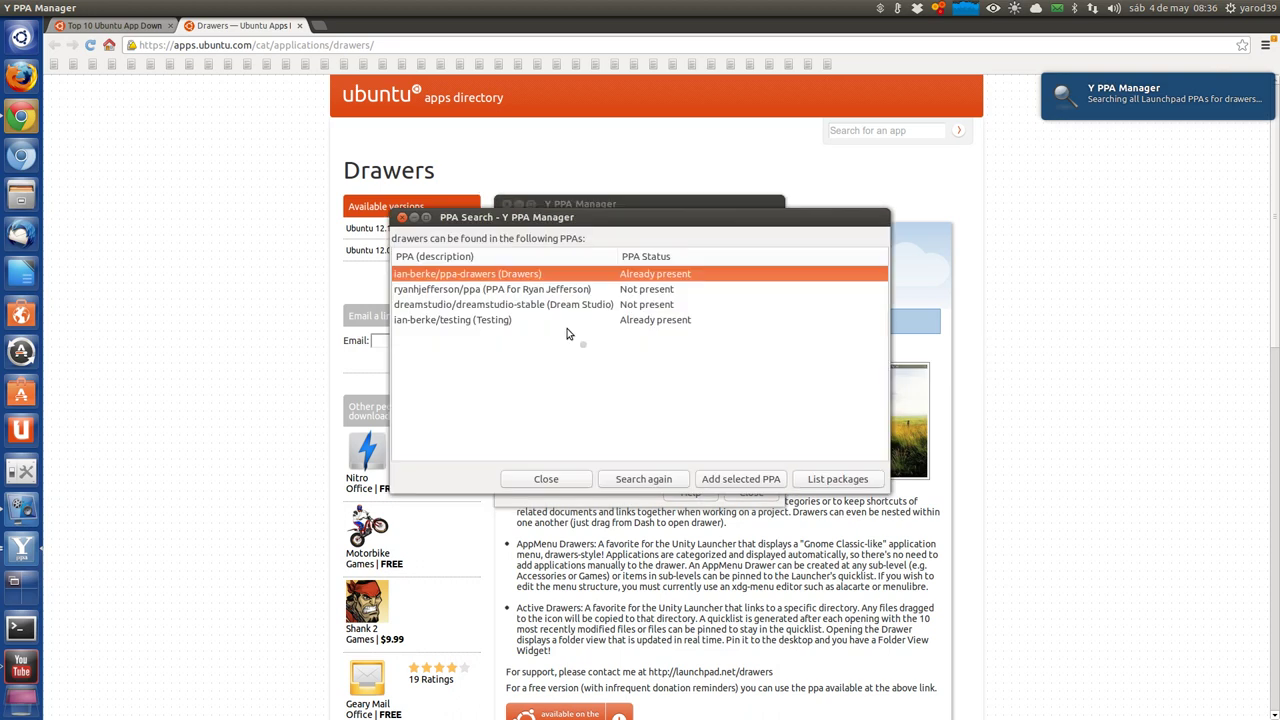
List the packages in the Drawers PPA, and close Y PPA Manager
{"action": "double_click", "coordinate": [524, 274]}
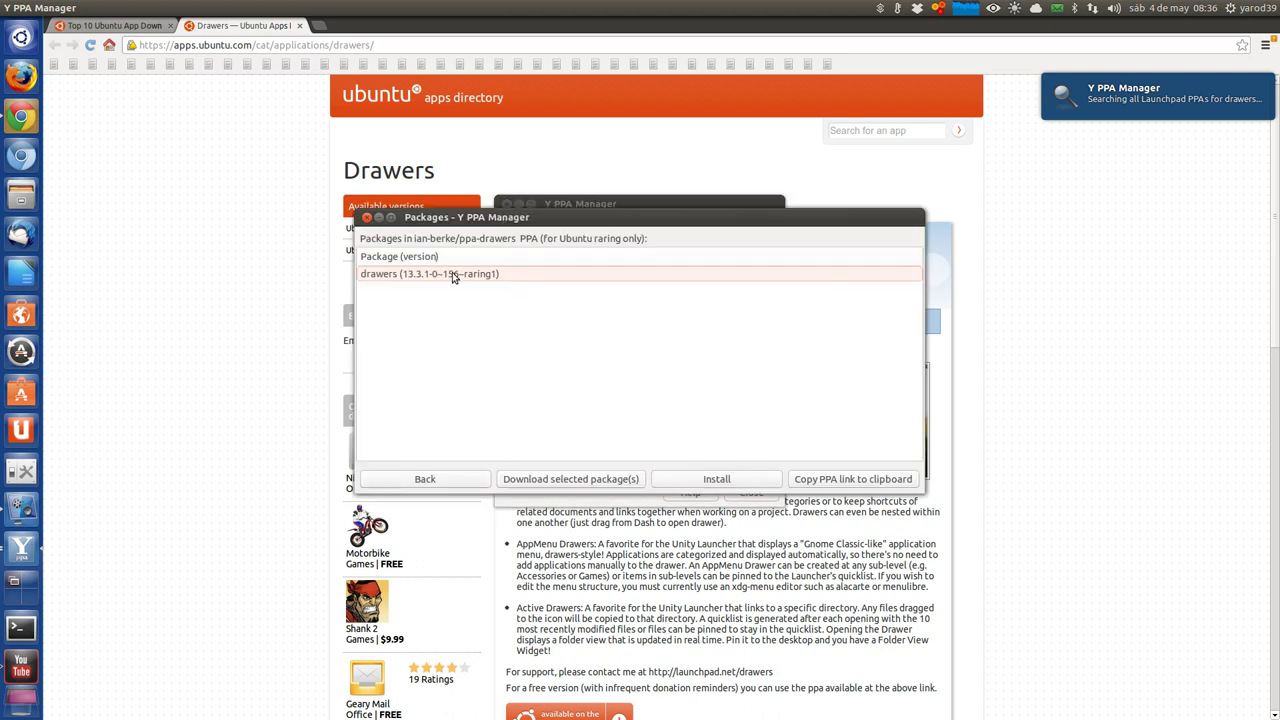
{"action": "left_click", "coordinate": [367, 218]}
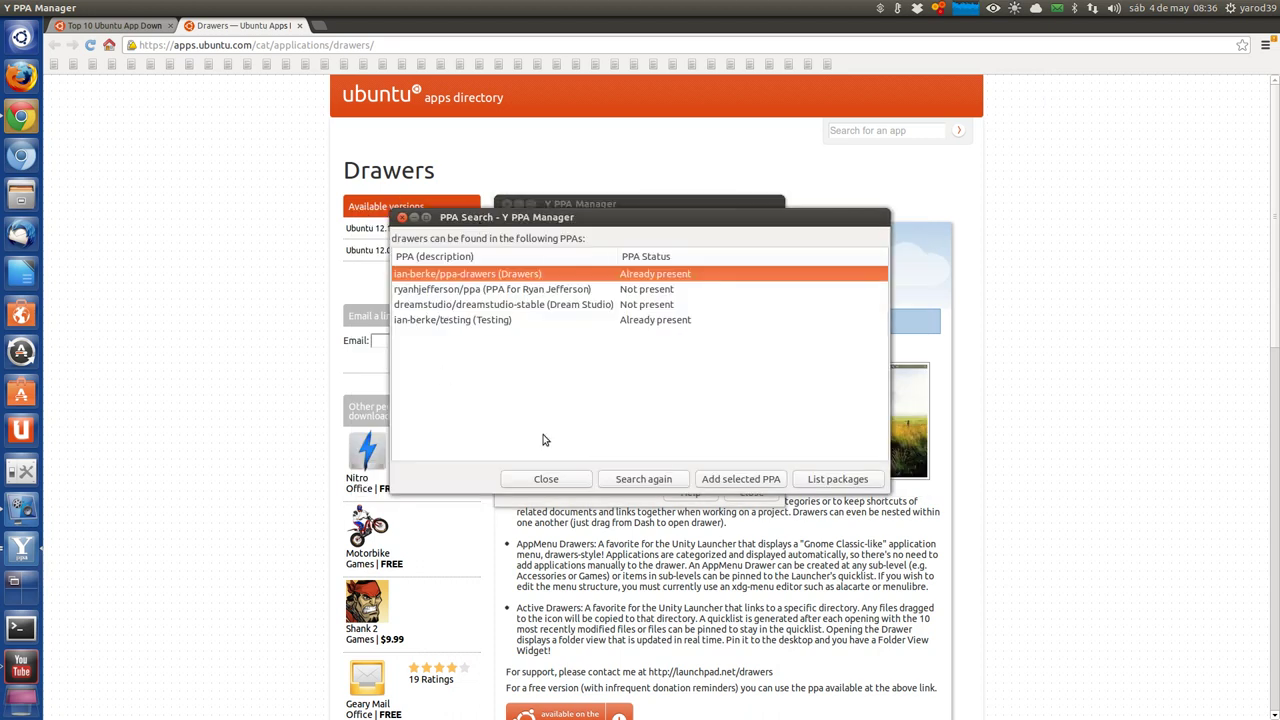
{"action": "left_click", "coordinate": [565, 479]}
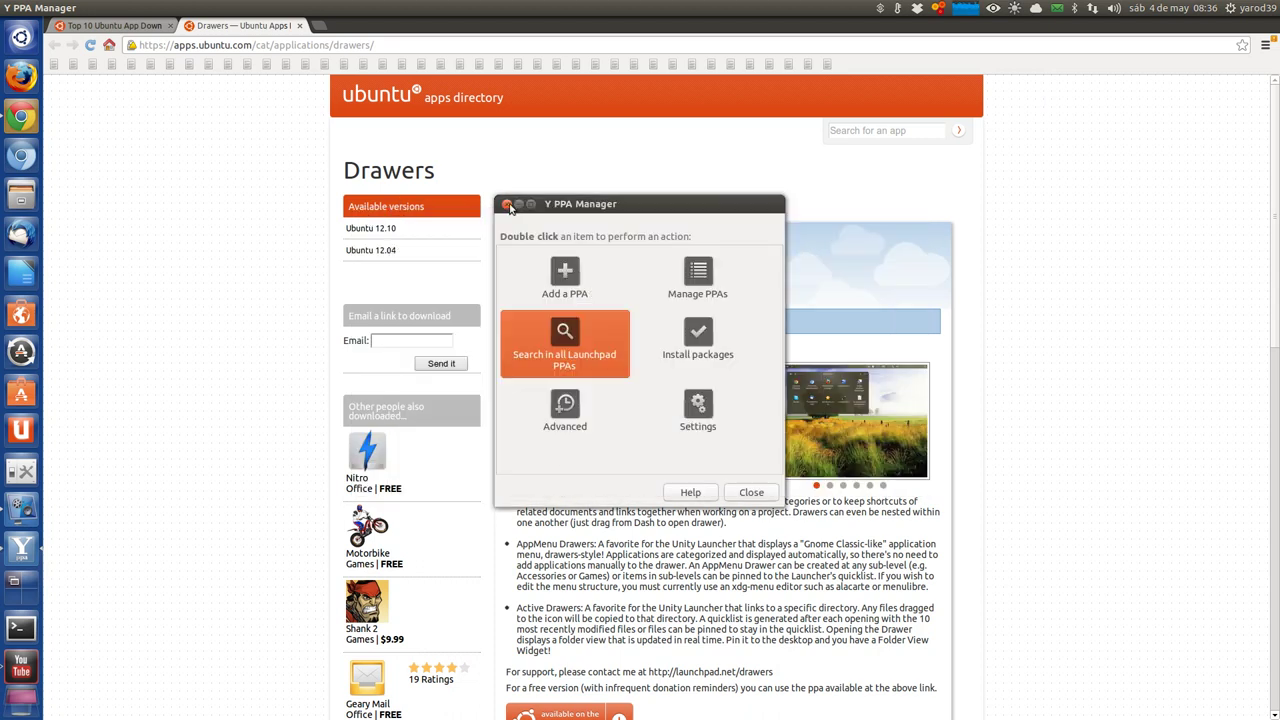
{"action": "left_click", "coordinate": [507, 204]}
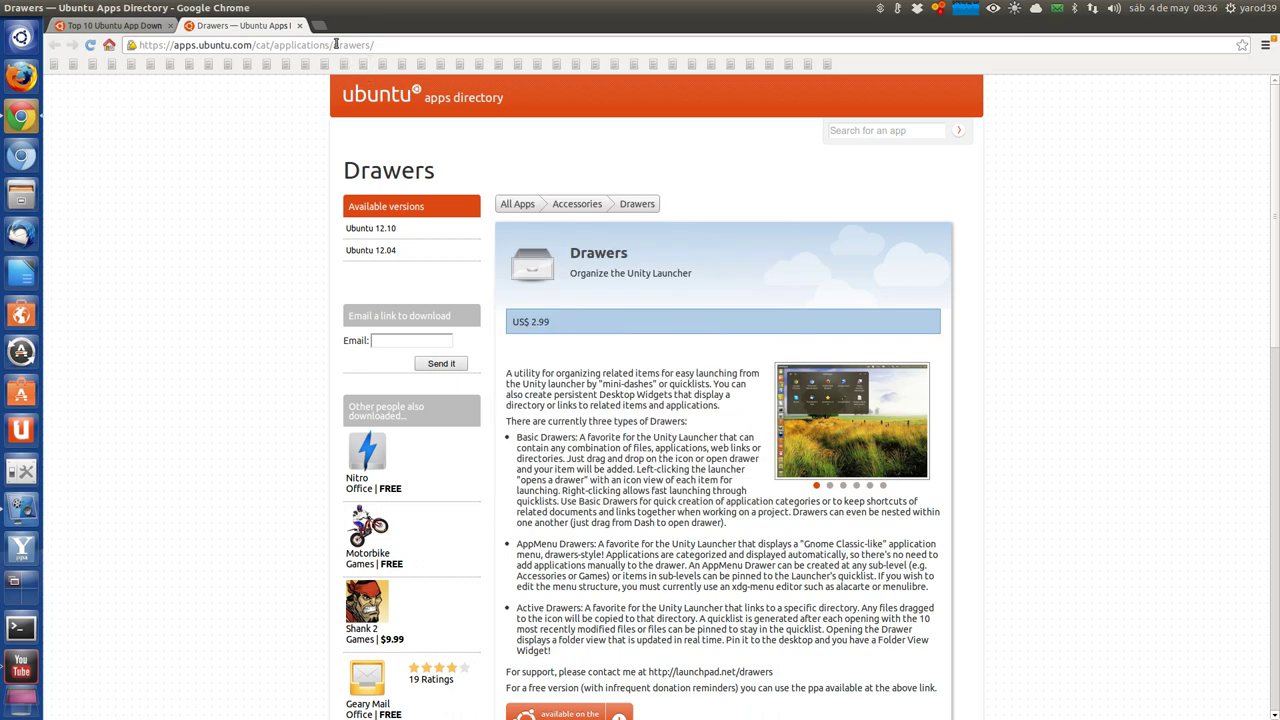
Return to the Top 10 paid apps list, view the Bastion app page, and close the browser
{"action": "left_click", "coordinate": [300, 26]}
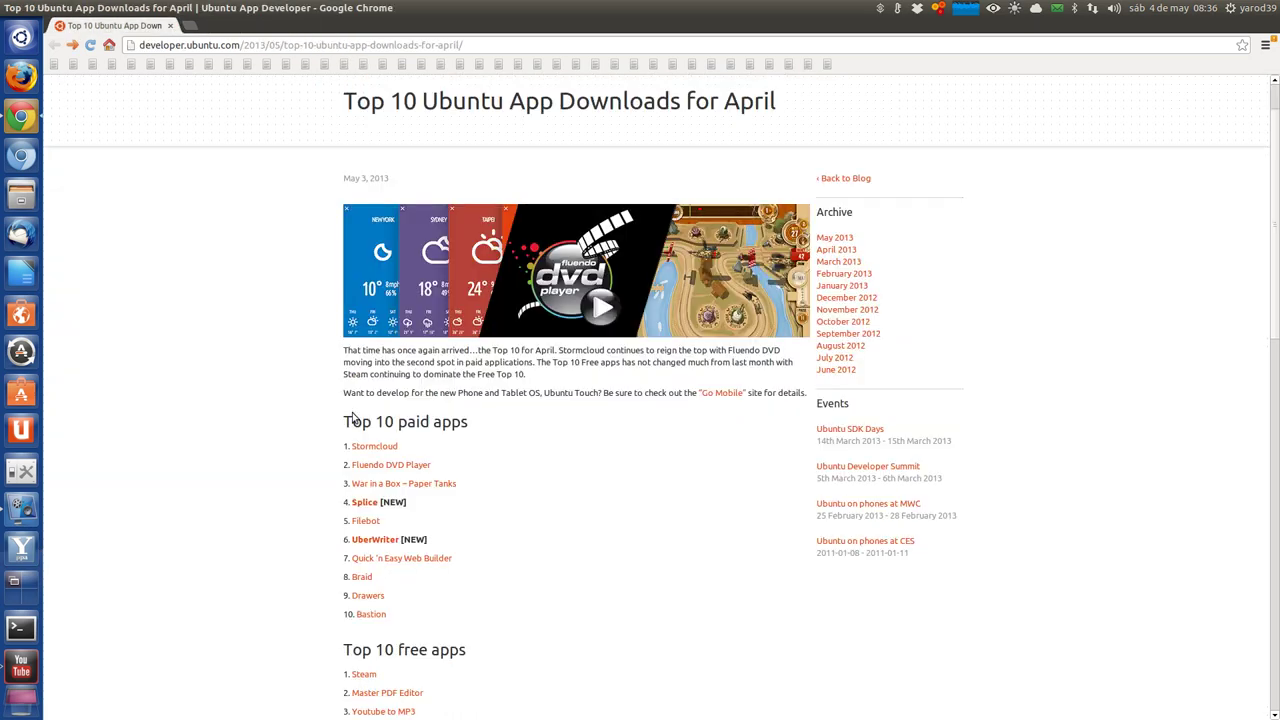
{"action": "left_click", "coordinate": [369, 615]}
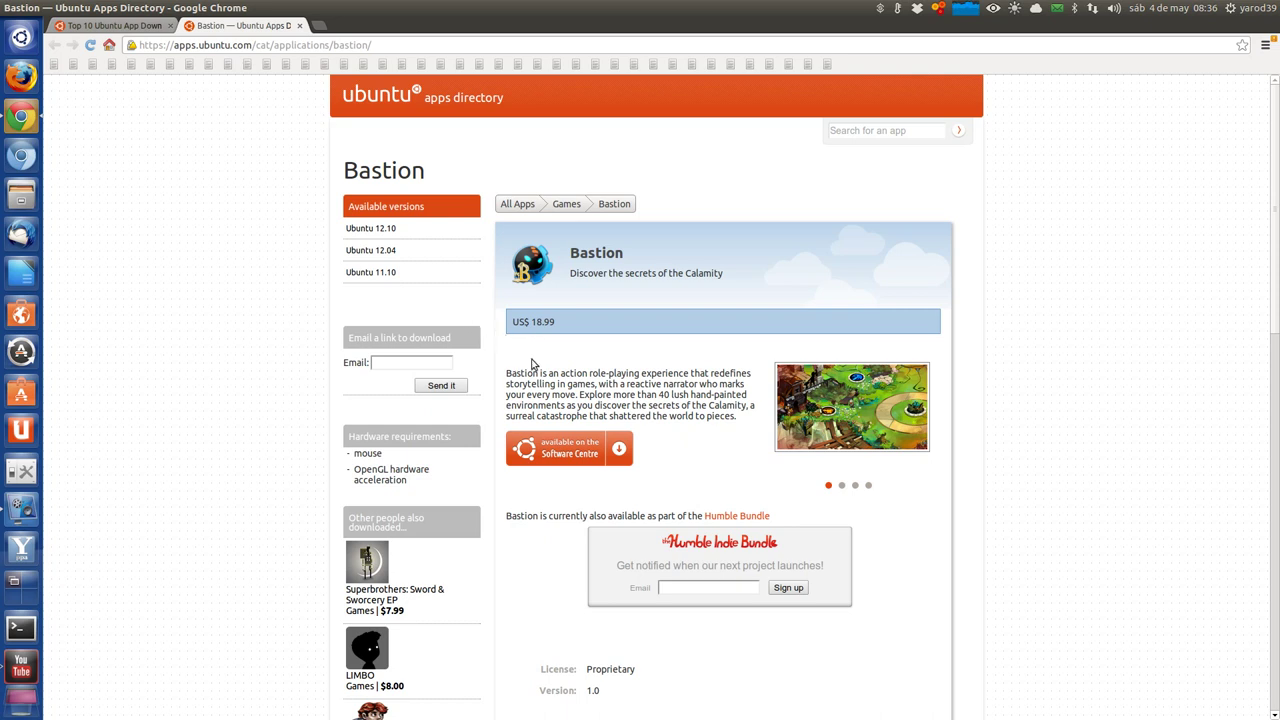
{"action": "left_click", "coordinate": [299, 26]}
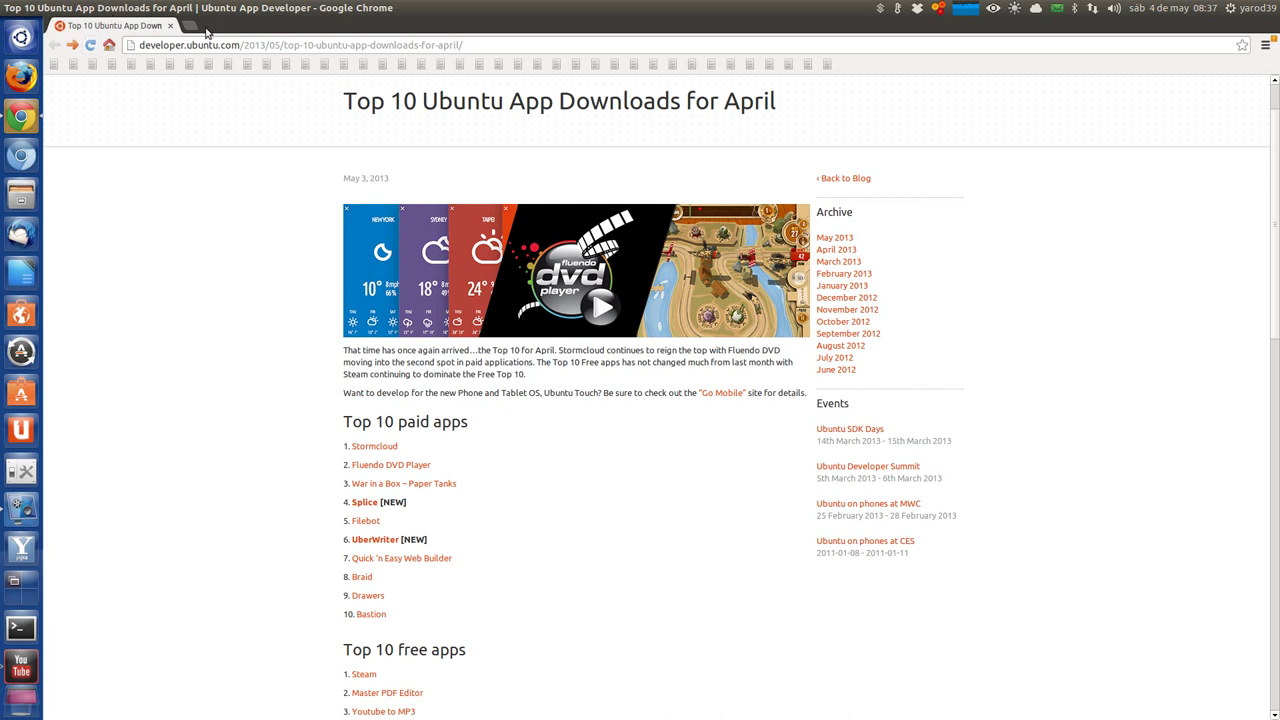
{"action": "left_click", "coordinate": [170, 26]}
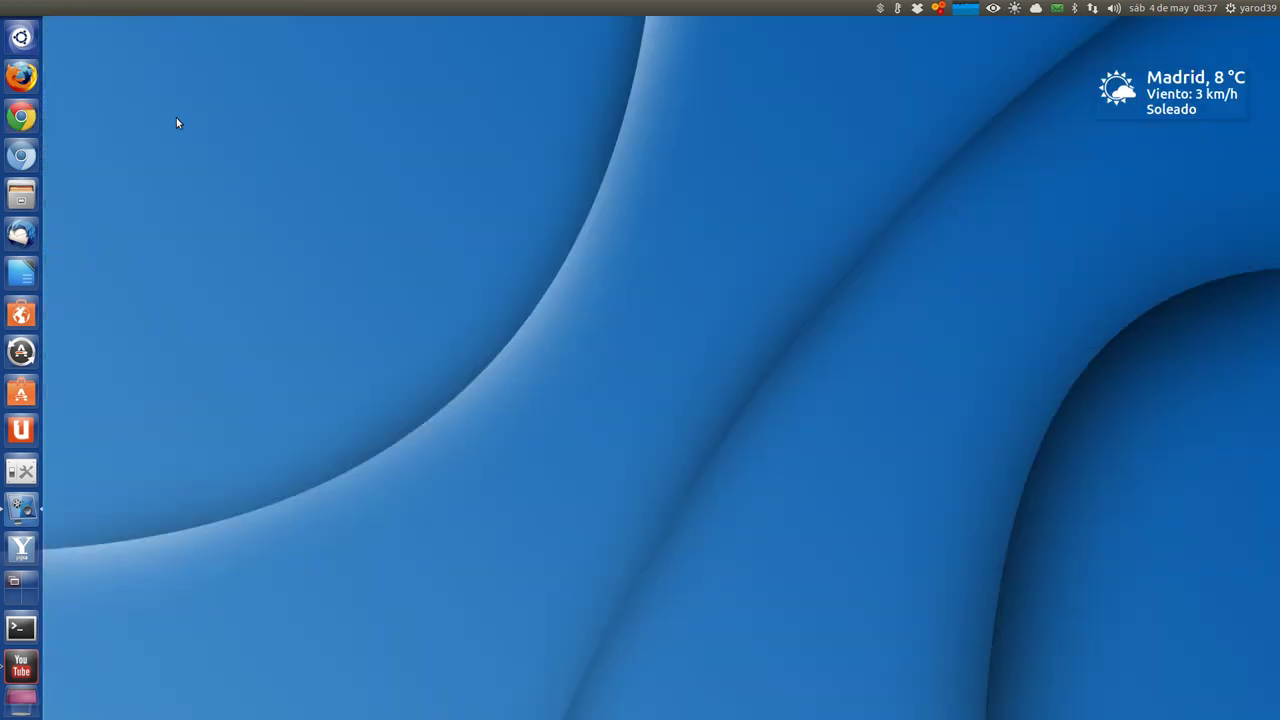